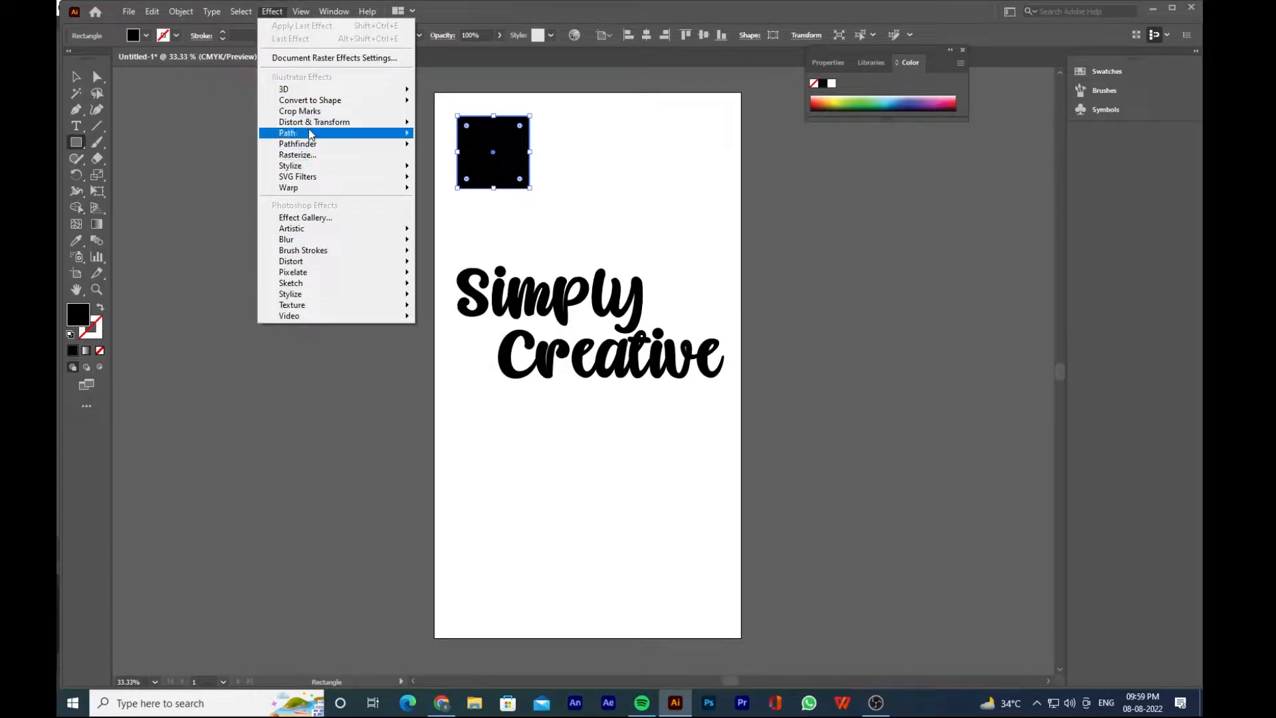
Apply a Pucker & Bloat effect to the black square, bloating it into a four-petal flower
mouse_move(323, 123)
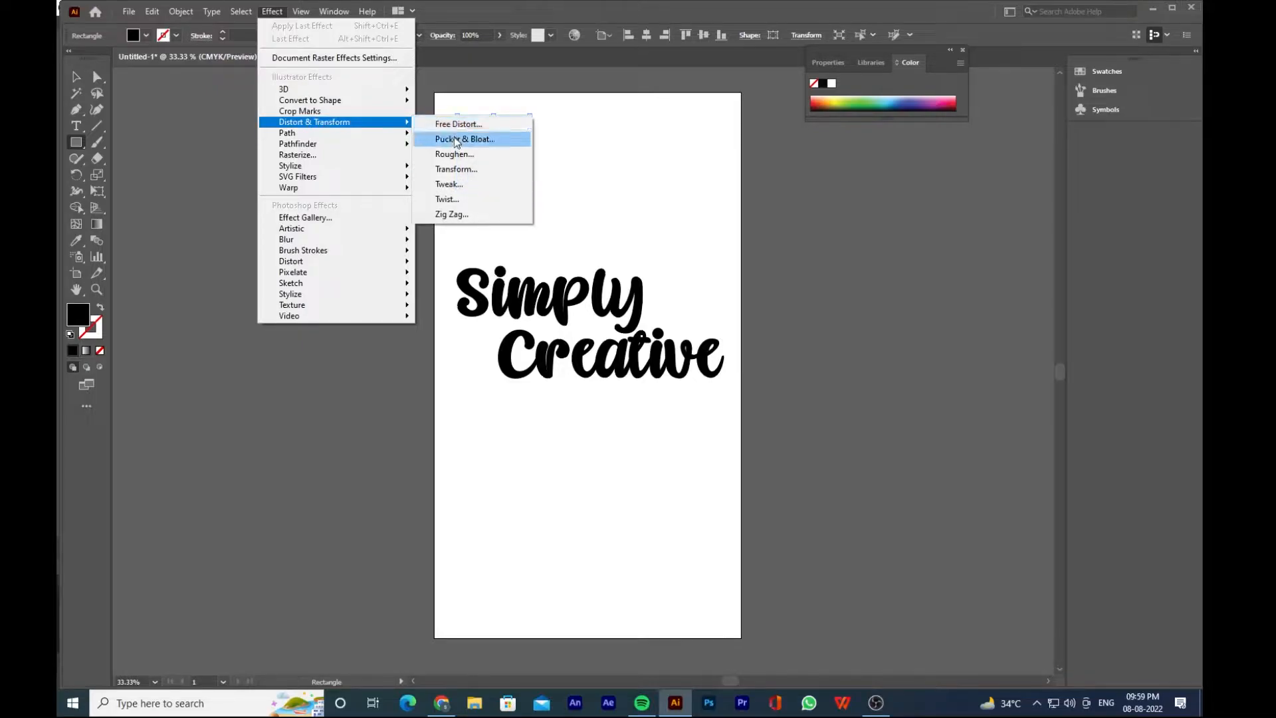
click(455, 139)
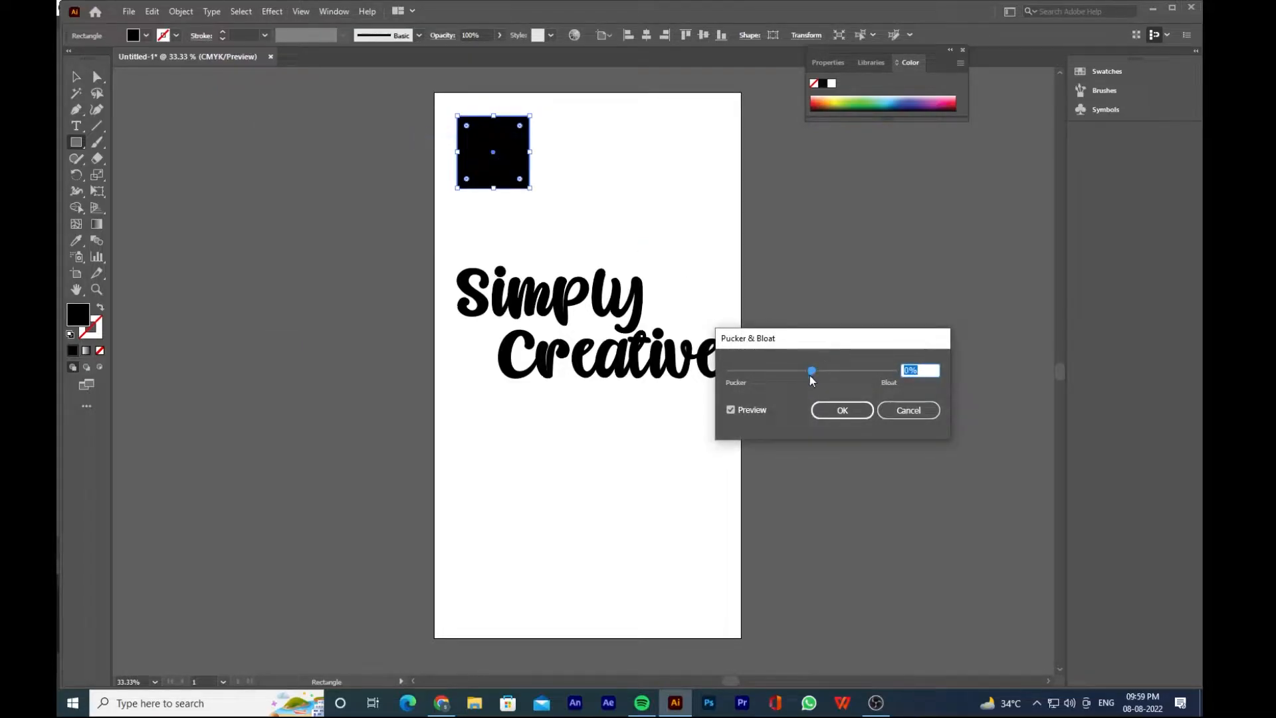
drag(815, 379, 850, 381)
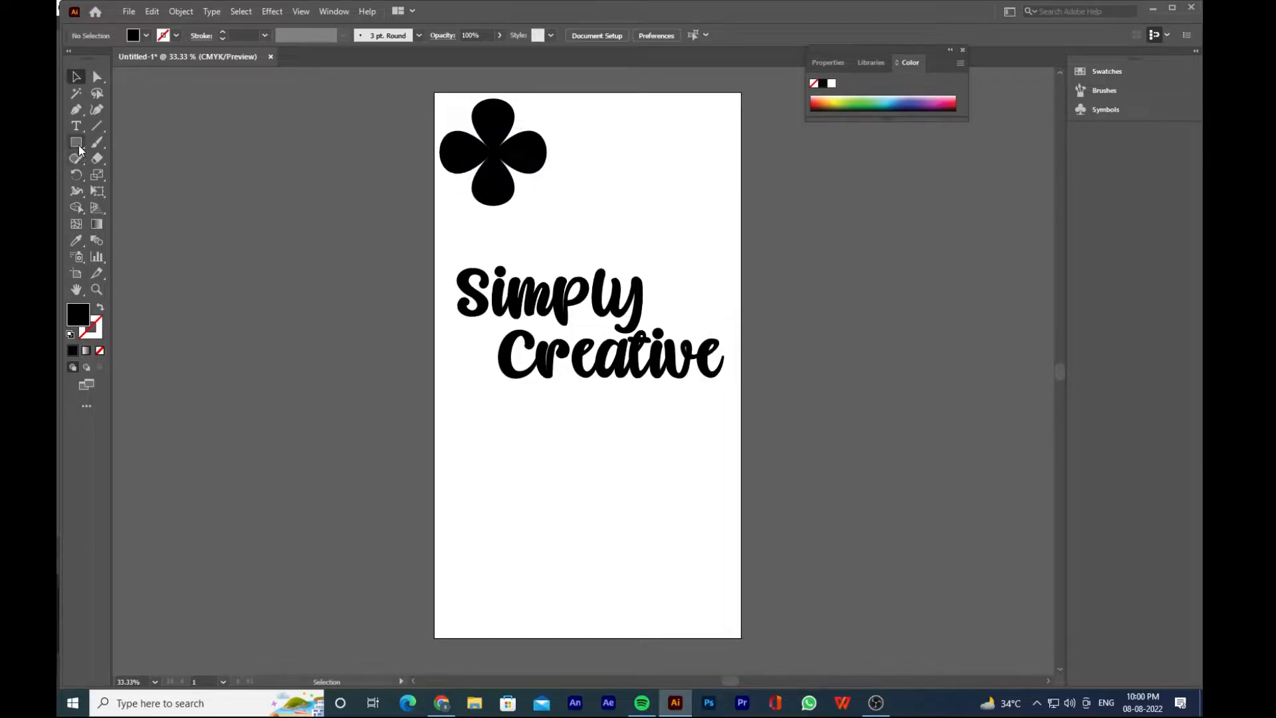
Draw a circle of about 69 px, fill it white and place it at the centre of the black flower
drag(76, 143, 111, 175)
drag(540, 188, 563, 209)
click(79, 82)
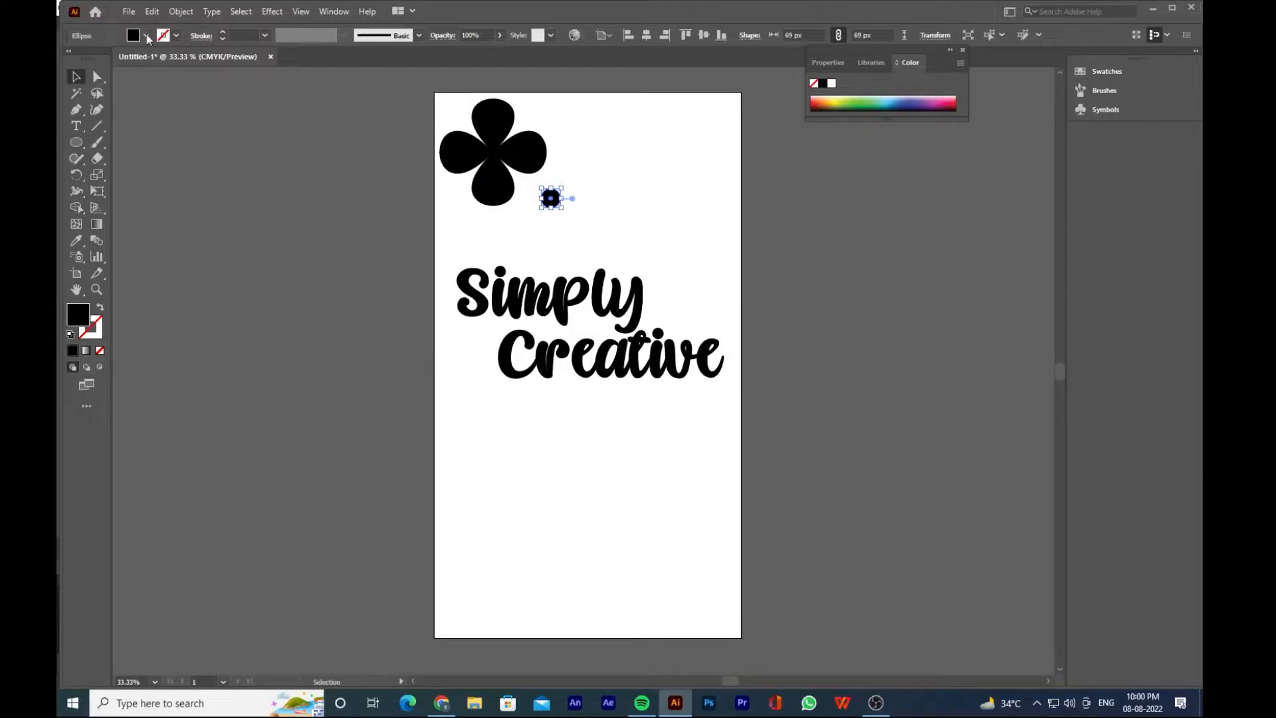
click(145, 35)
click(84, 58)
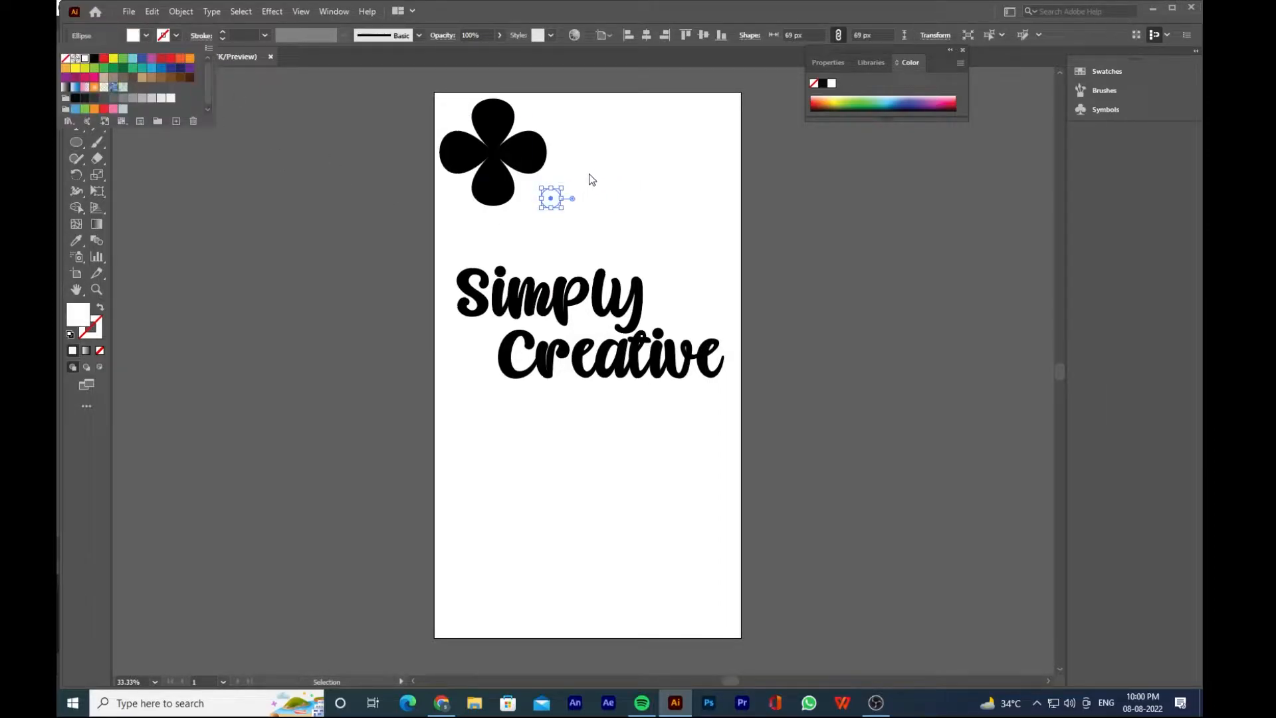
drag(551, 198, 493, 152)
Duplicate the whole black flower with its white centre to the right of the original, above the lettering
click(413, 109)
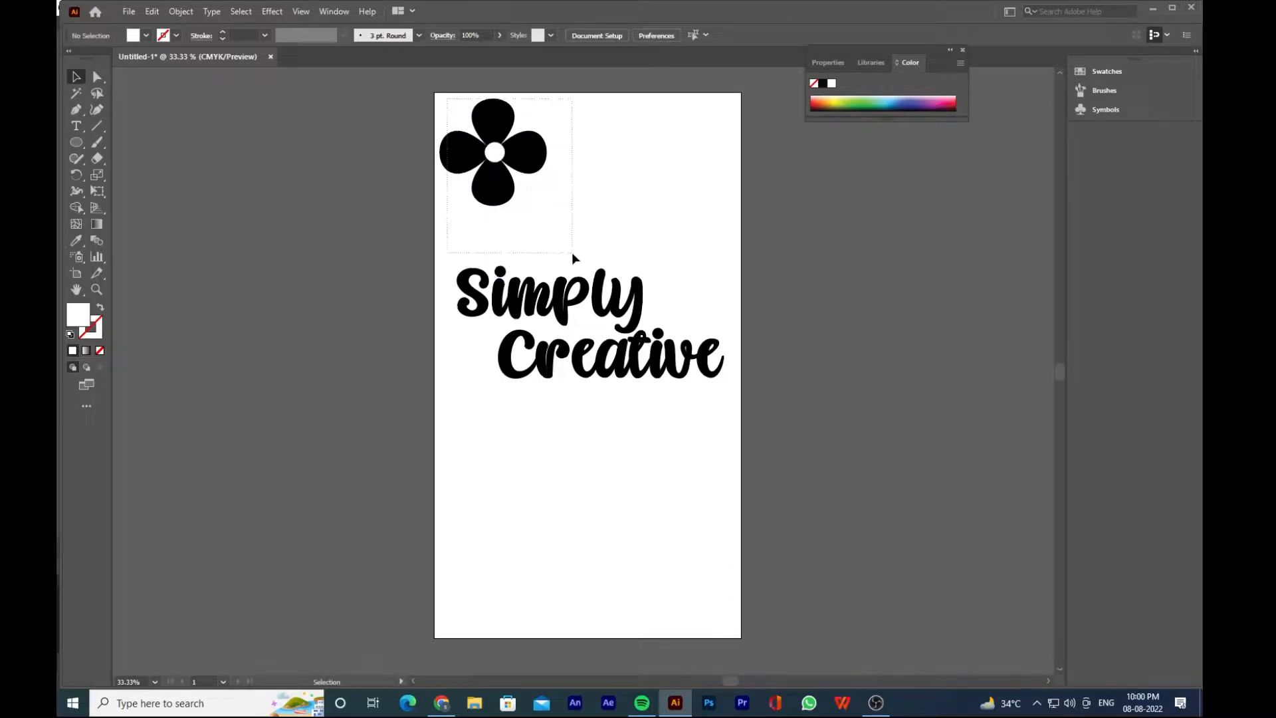
click(530, 158)
click(595, 144)
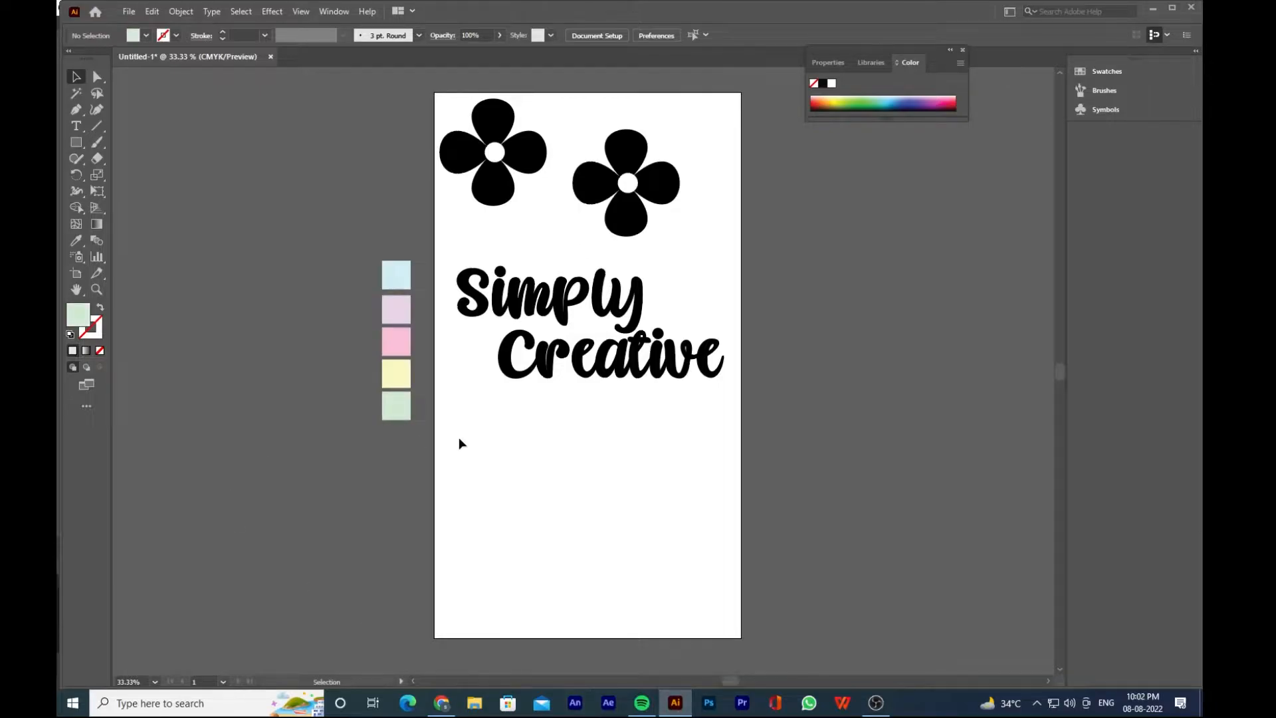
Recolour the left flower's petals with the pale green sampled from the colour palette squares
click(495, 178)
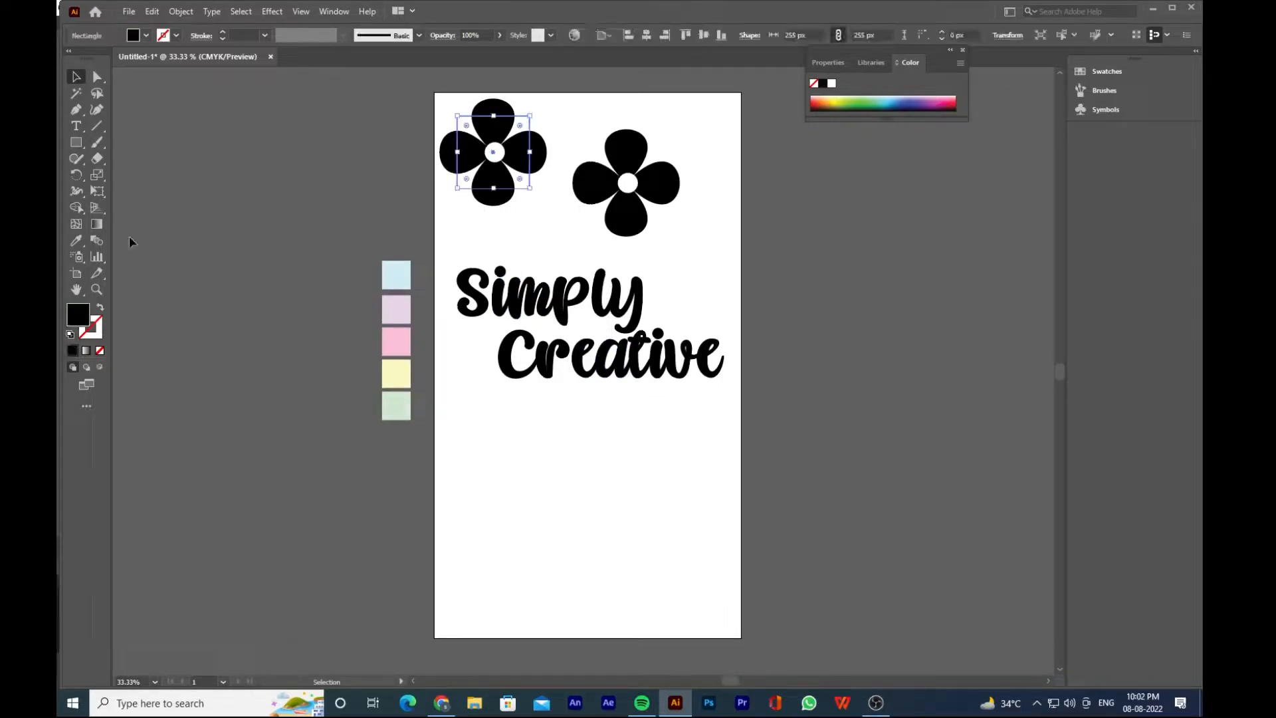
click(76, 241)
click(407, 408)
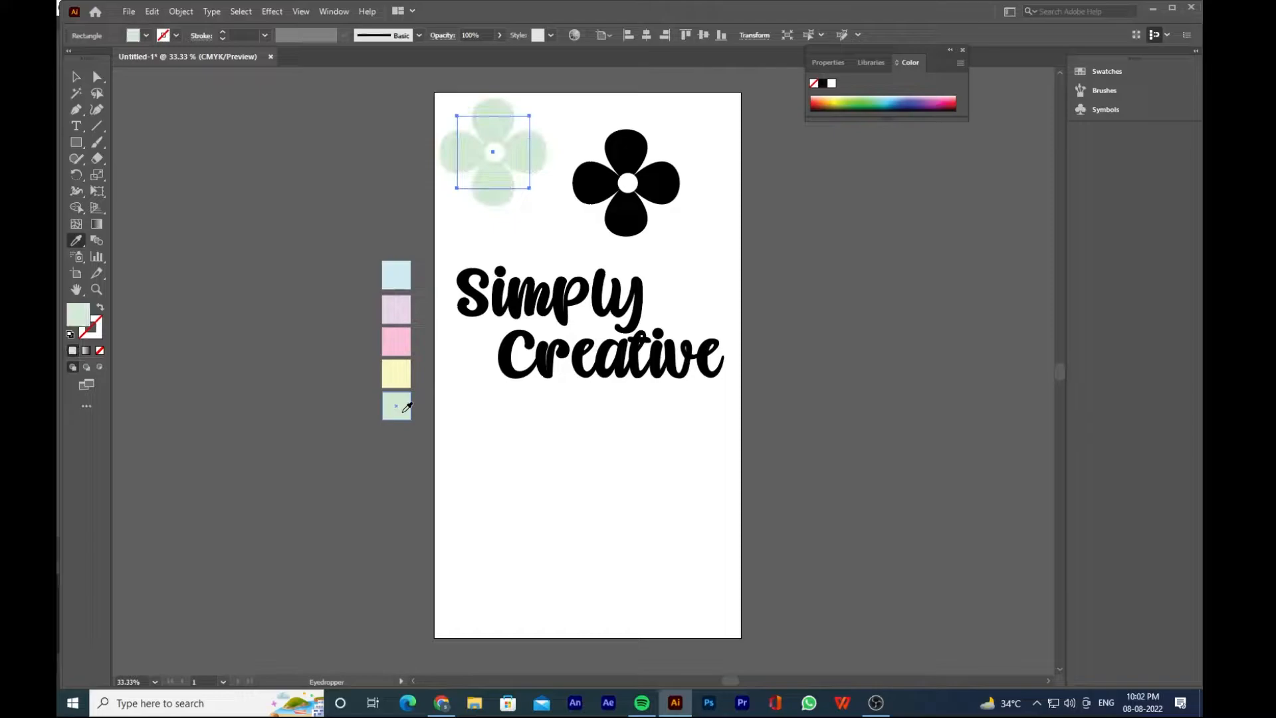
Recolour the green flower's centre circle with the pale yellow from the palette squares
click(96, 76)
click(494, 152)
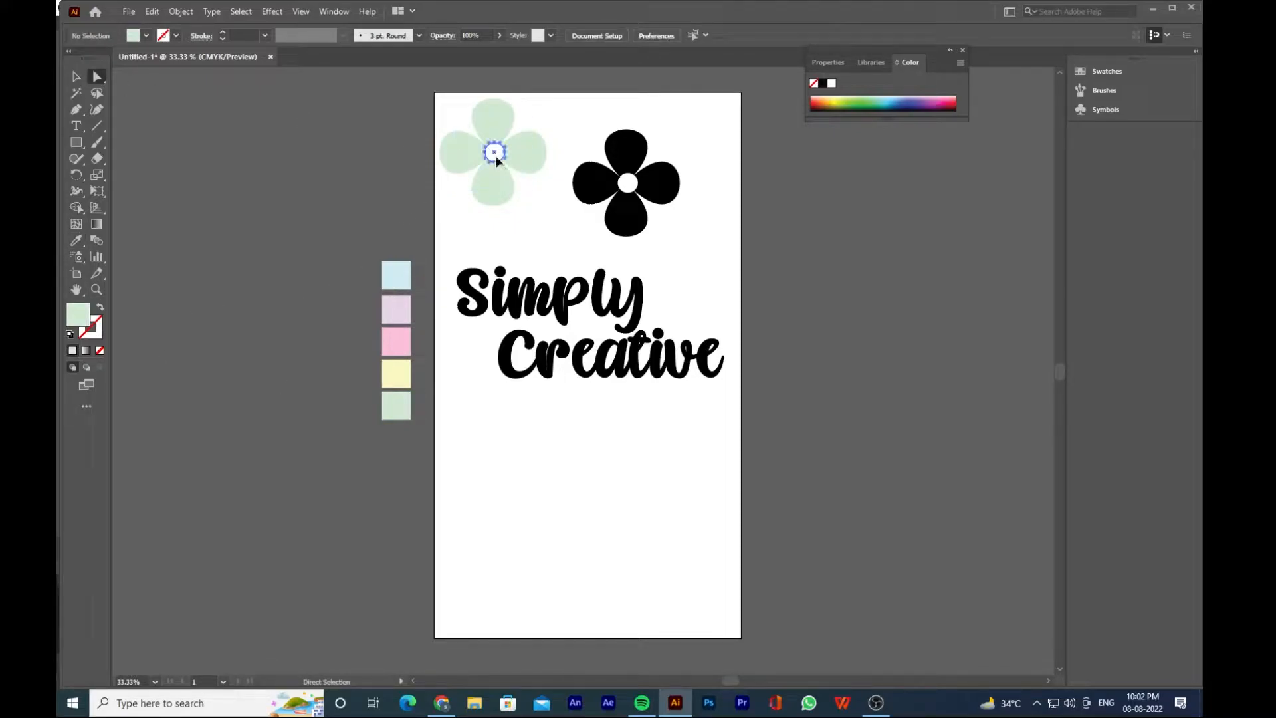
click(76, 241)
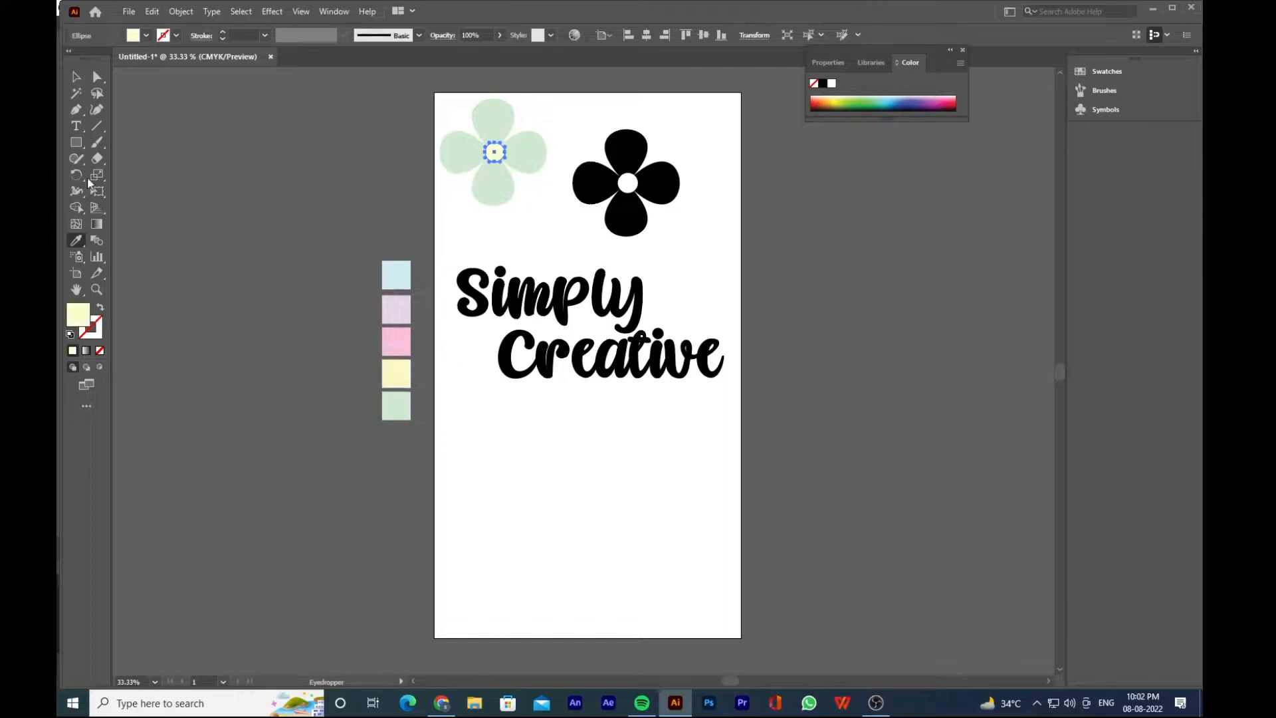
click(77, 77)
click(537, 220)
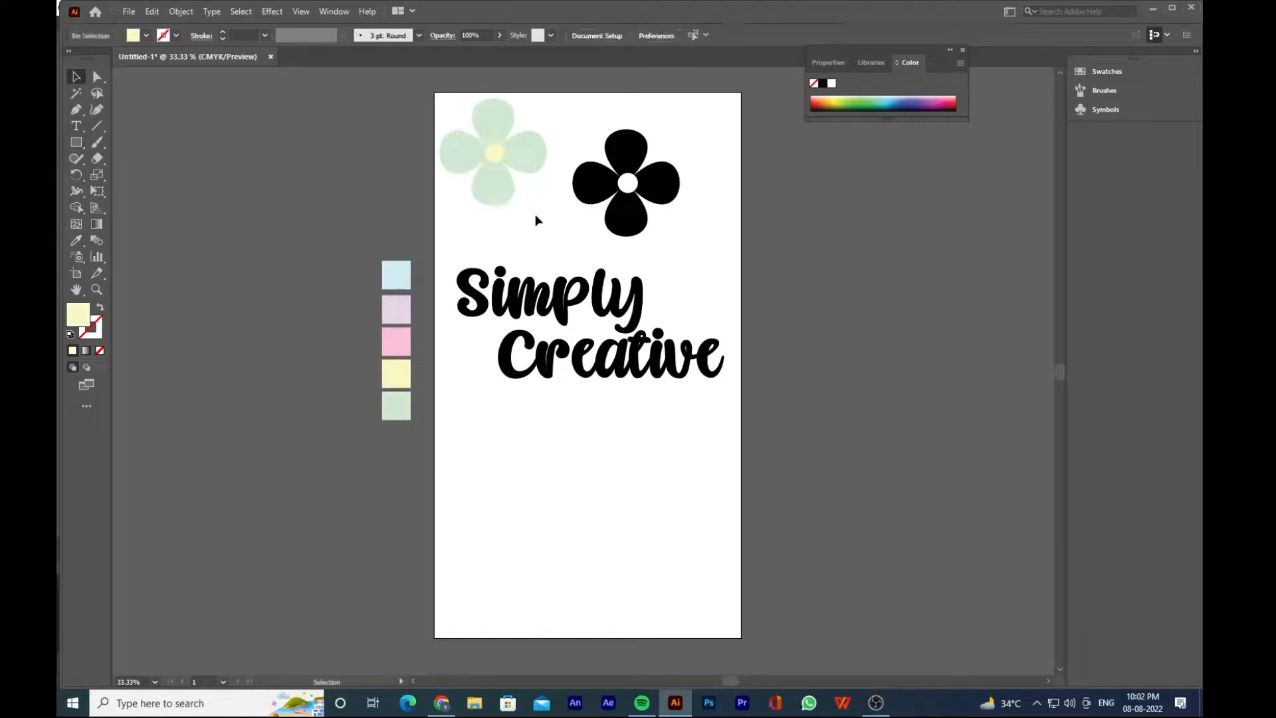
drag(456, 98, 524, 222)
click(549, 249)
Recolour the right flower's black petals with the pink sampled from the palette squares
click(597, 190)
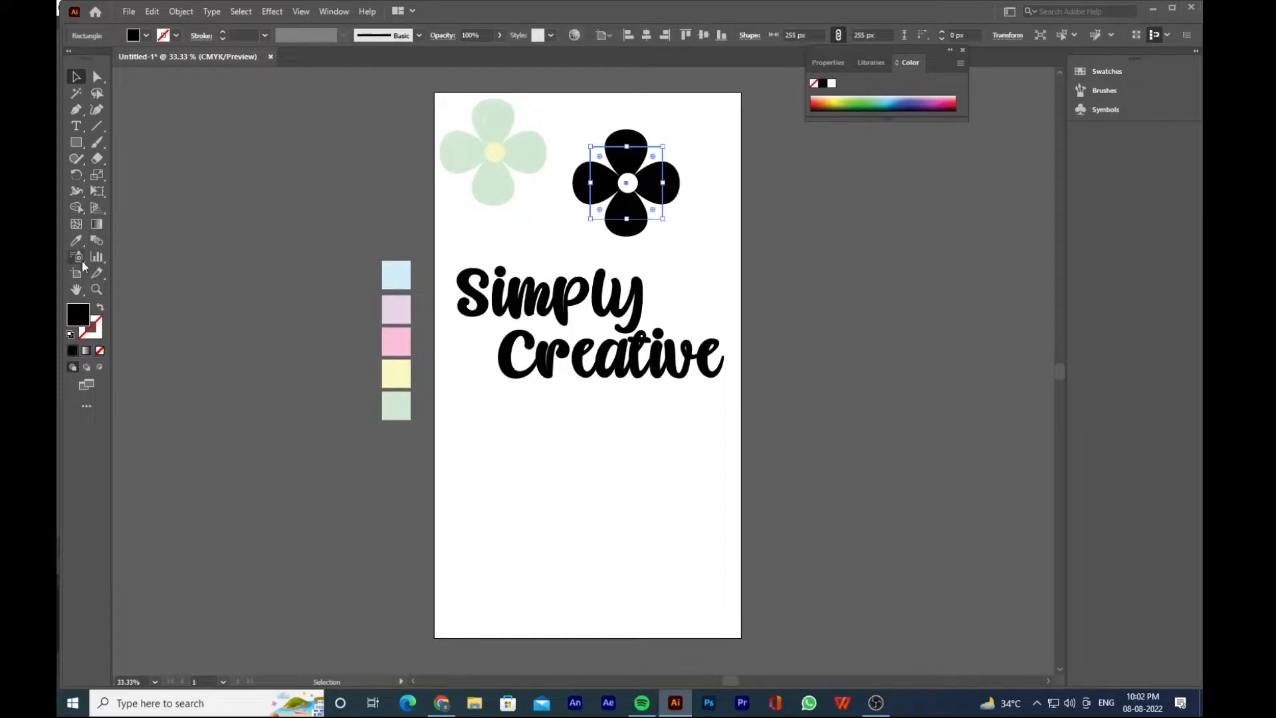
click(77, 241)
click(395, 341)
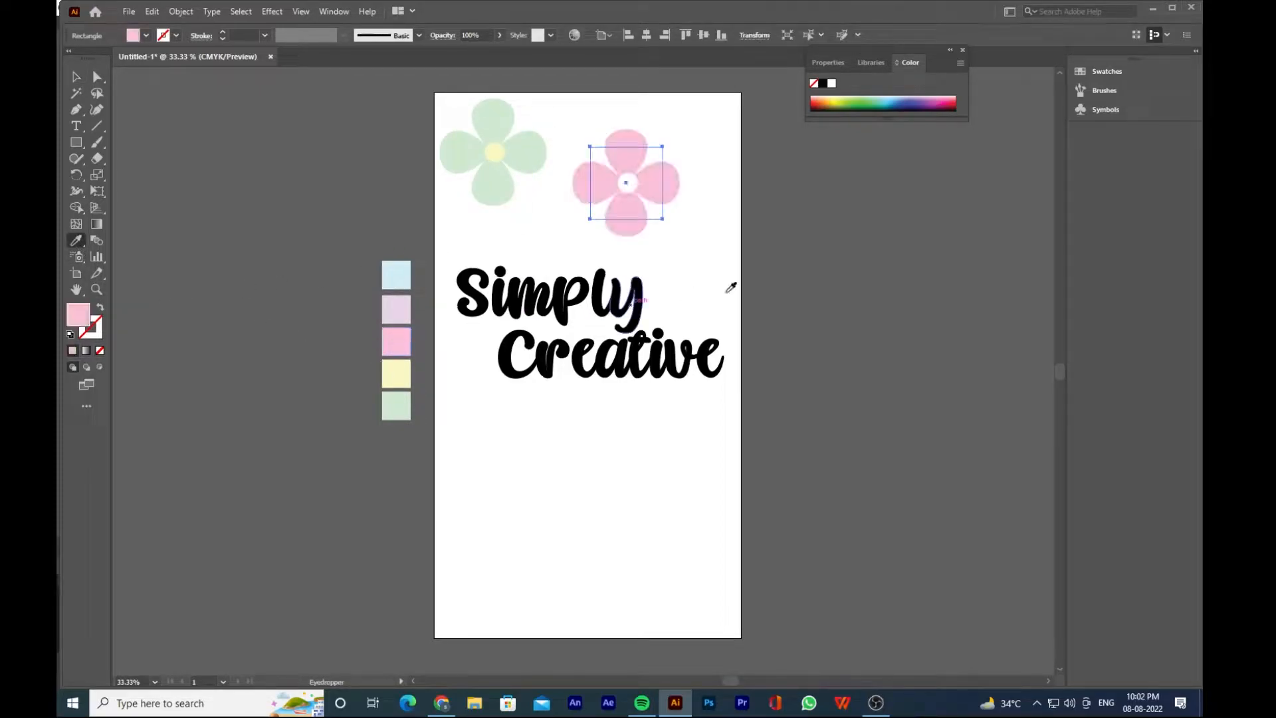
Recolour the pink flower's centre circle with the pale lavender from the palette squares
click(99, 77)
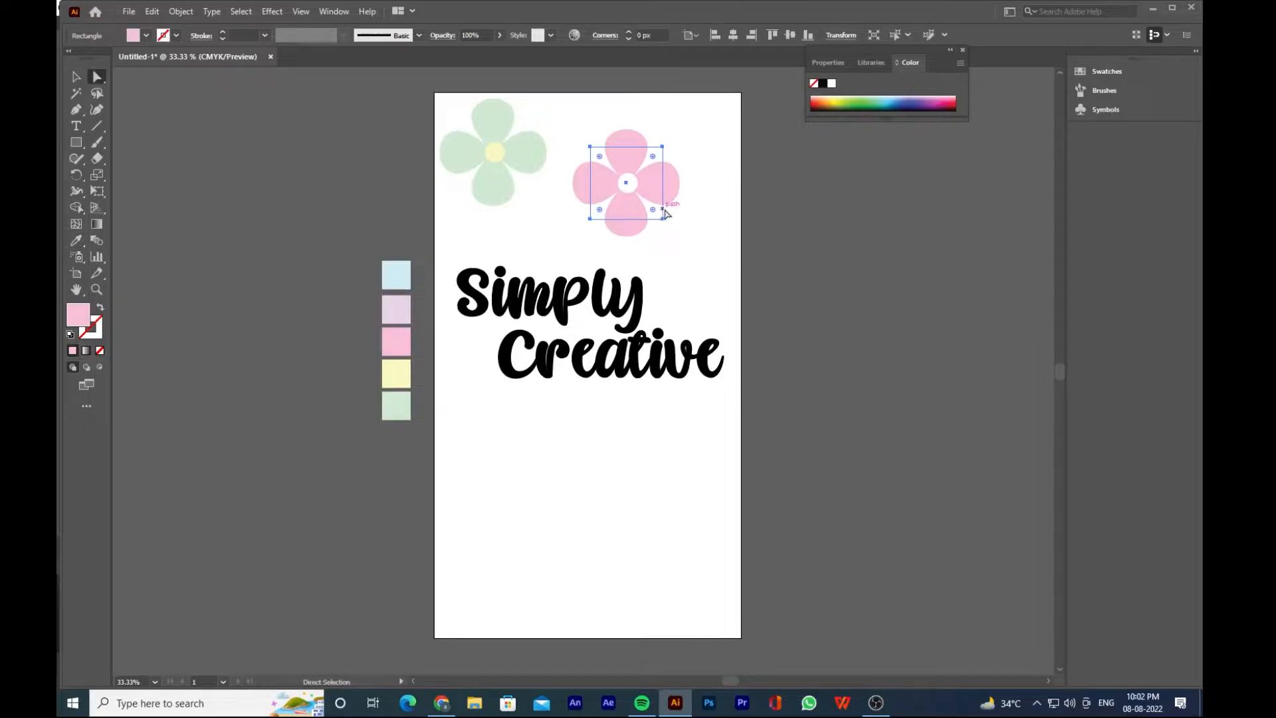
click(630, 183)
click(74, 242)
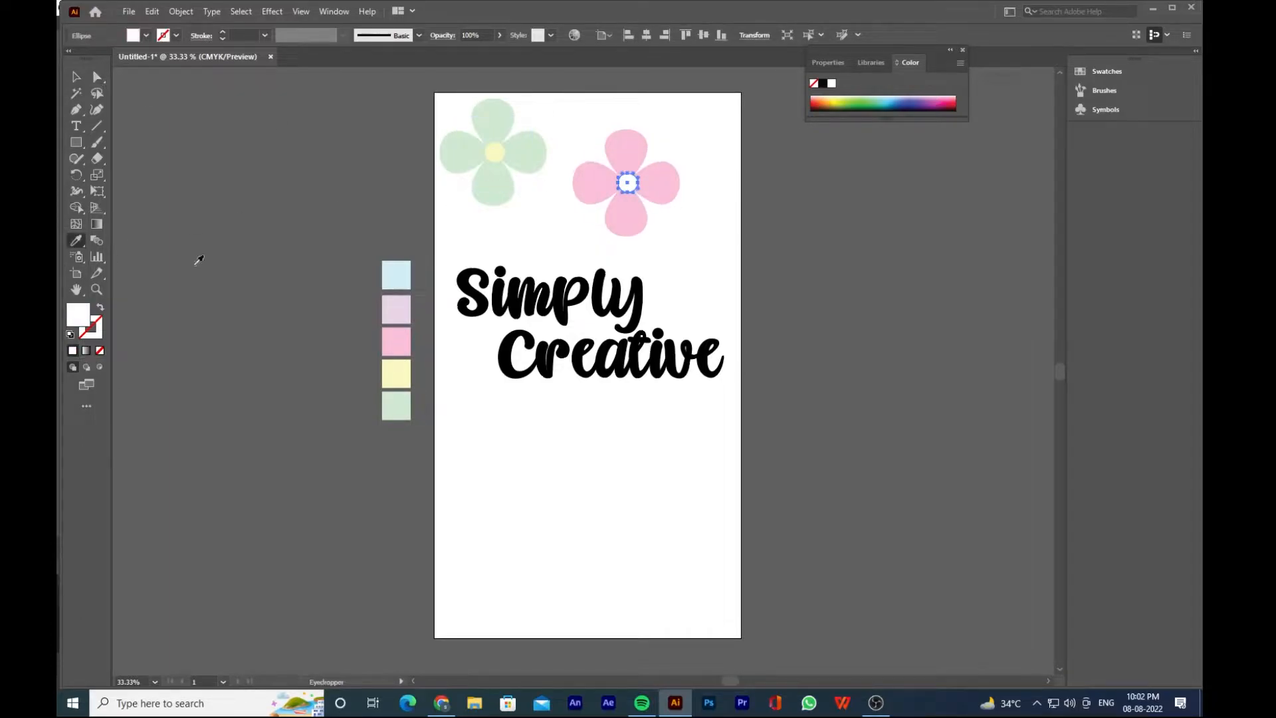
click(409, 310)
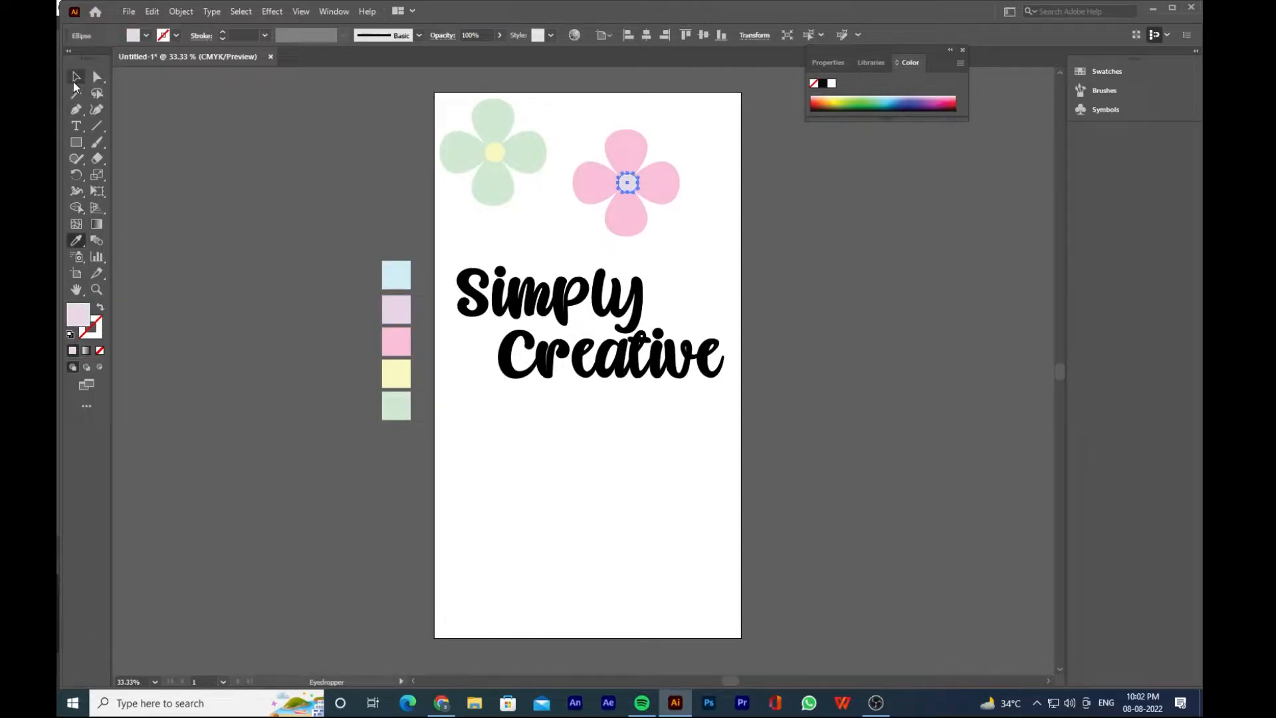
click(76, 78)
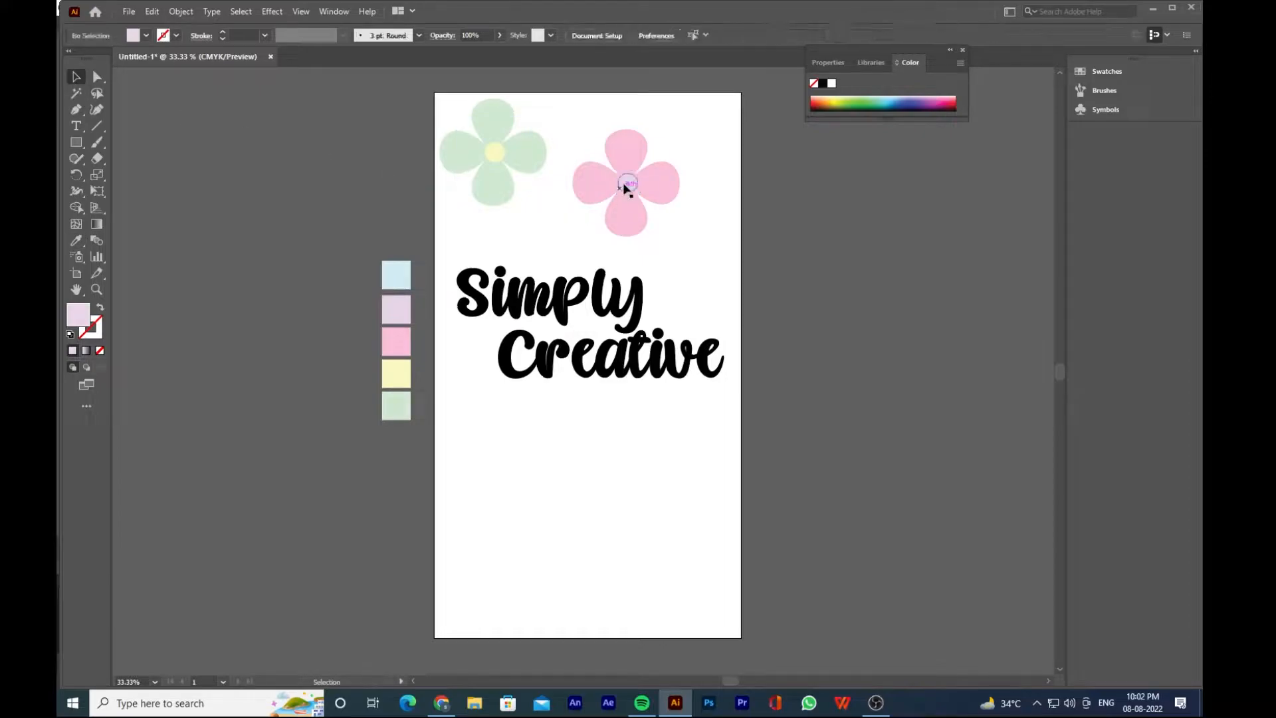
Group the pink flower with its centre and move it onto the artboard's top-right corner
drag(552, 113, 661, 231)
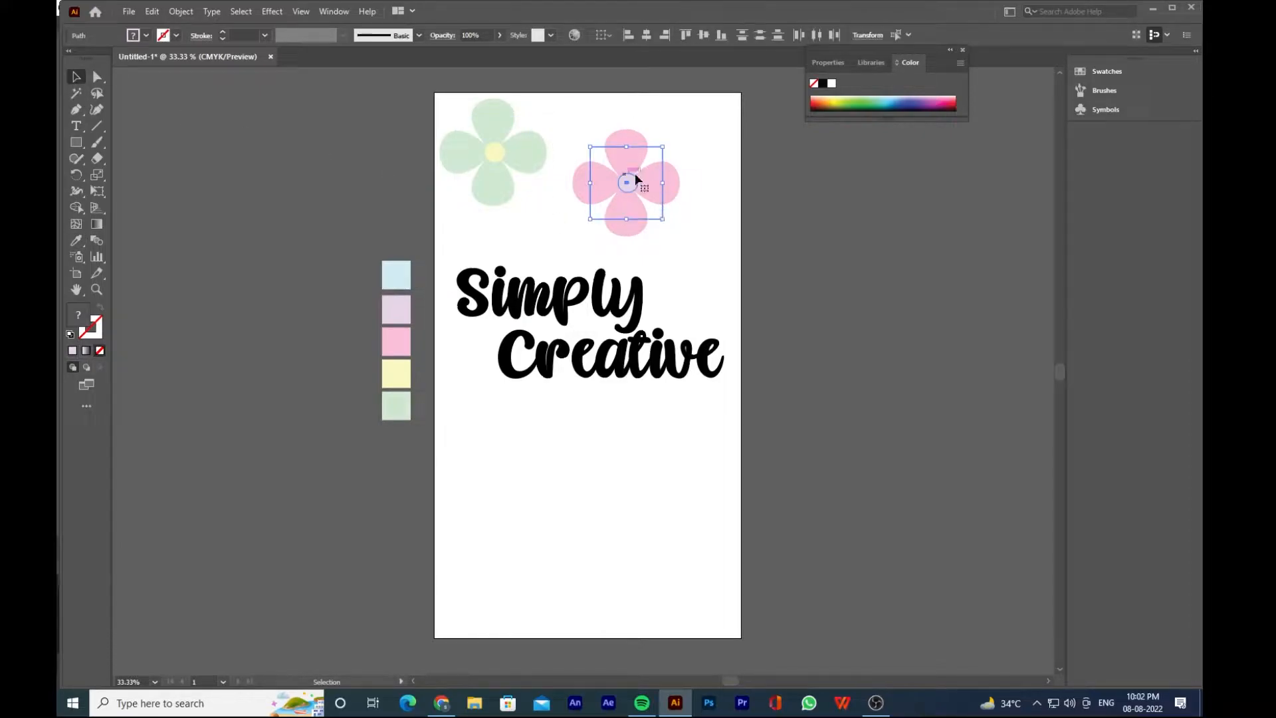
key(ctrl+g)
drag(648, 184, 751, 99)
scroll(786, 305, up, 3)
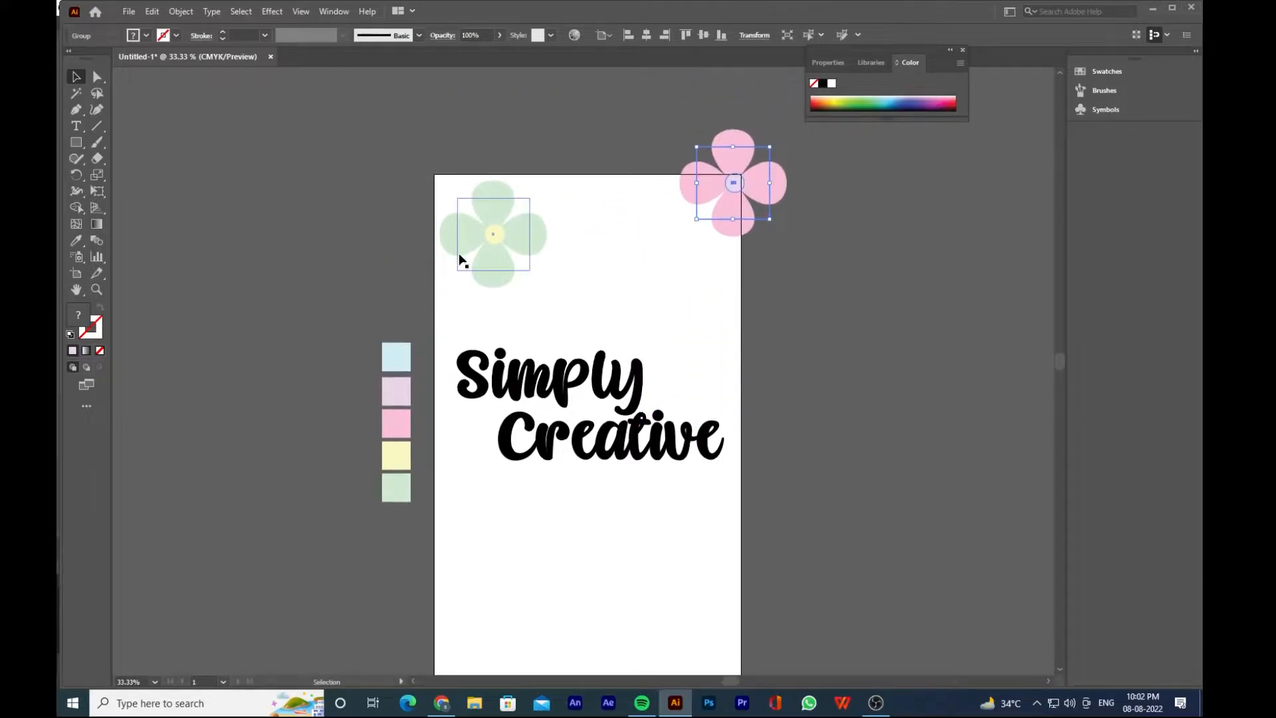
Move the green flower together with its yellow centre onto the artboard's bottom-left corner
drag(455, 179, 535, 303)
drag(515, 244, 482, 648)
scroll(570, 627, down, 7)
click(416, 392)
drag(470, 444, 455, 513)
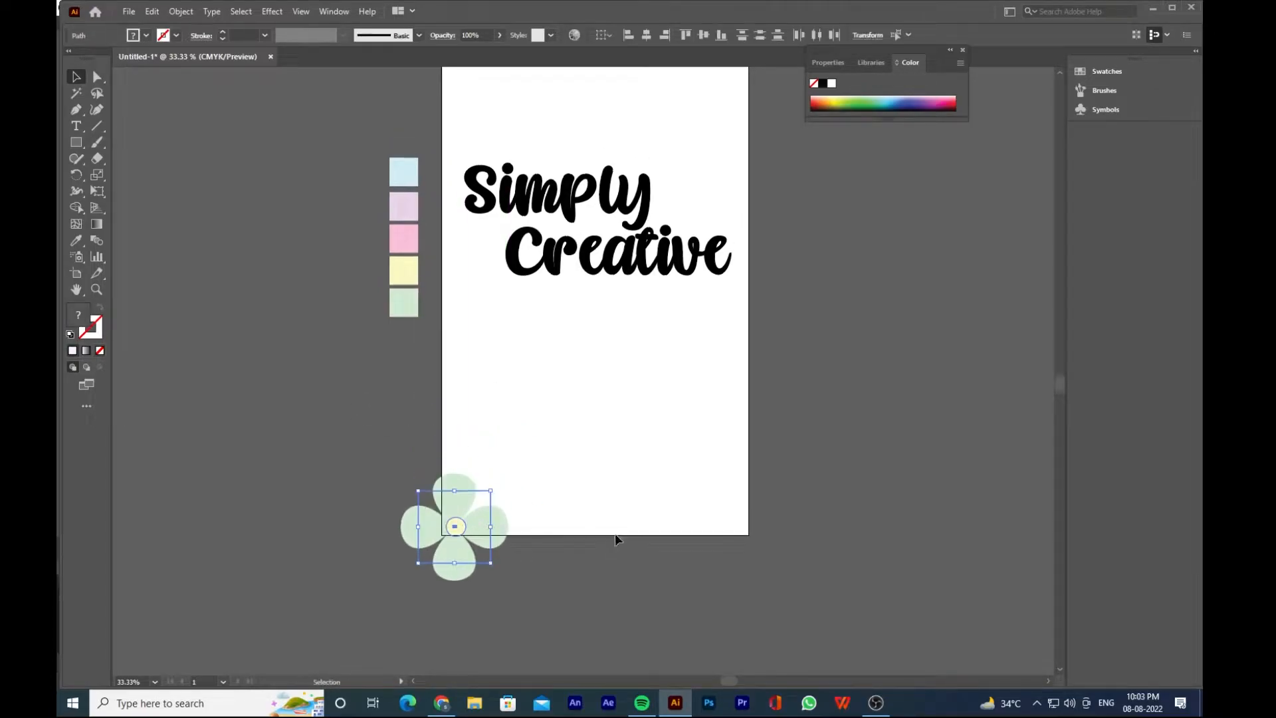
Draw a short, nearly horizontal line segment in the artboard's upper-left area, above the lettering
scroll(409, 397, up, 3)
scroll(656, 352, up, 4)
scroll(727, 244, down, 2)
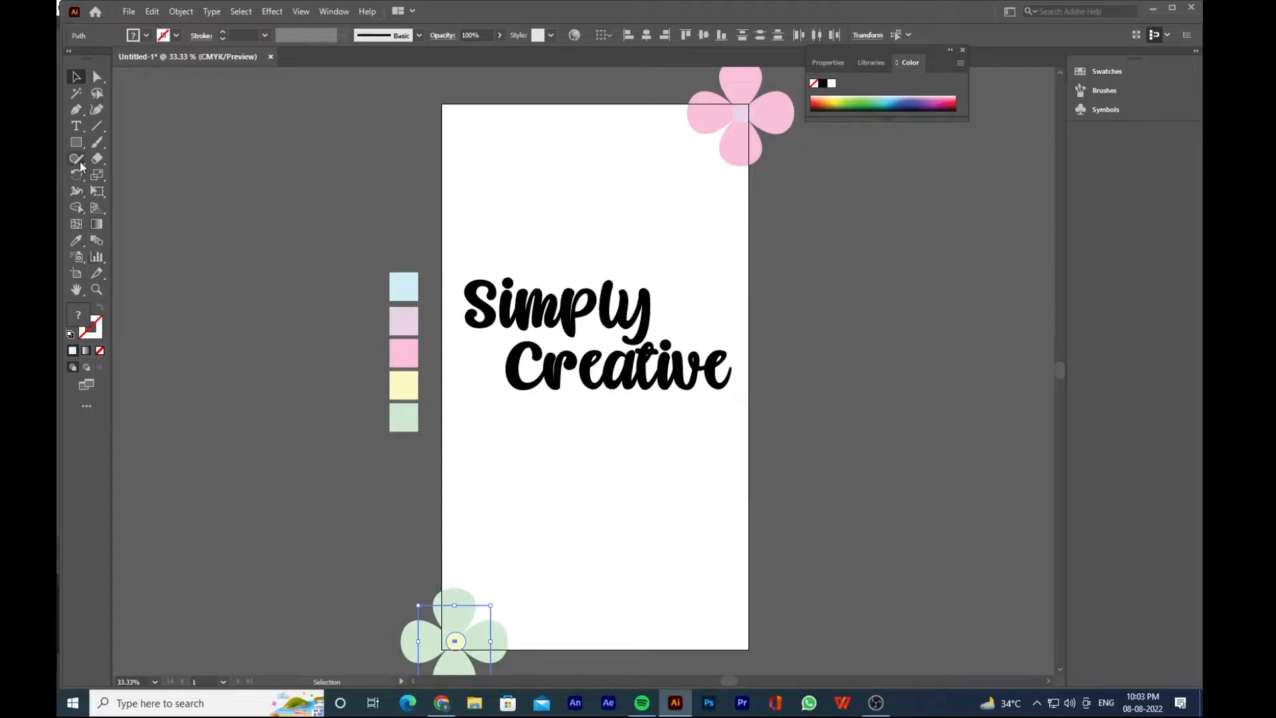
click(96, 130)
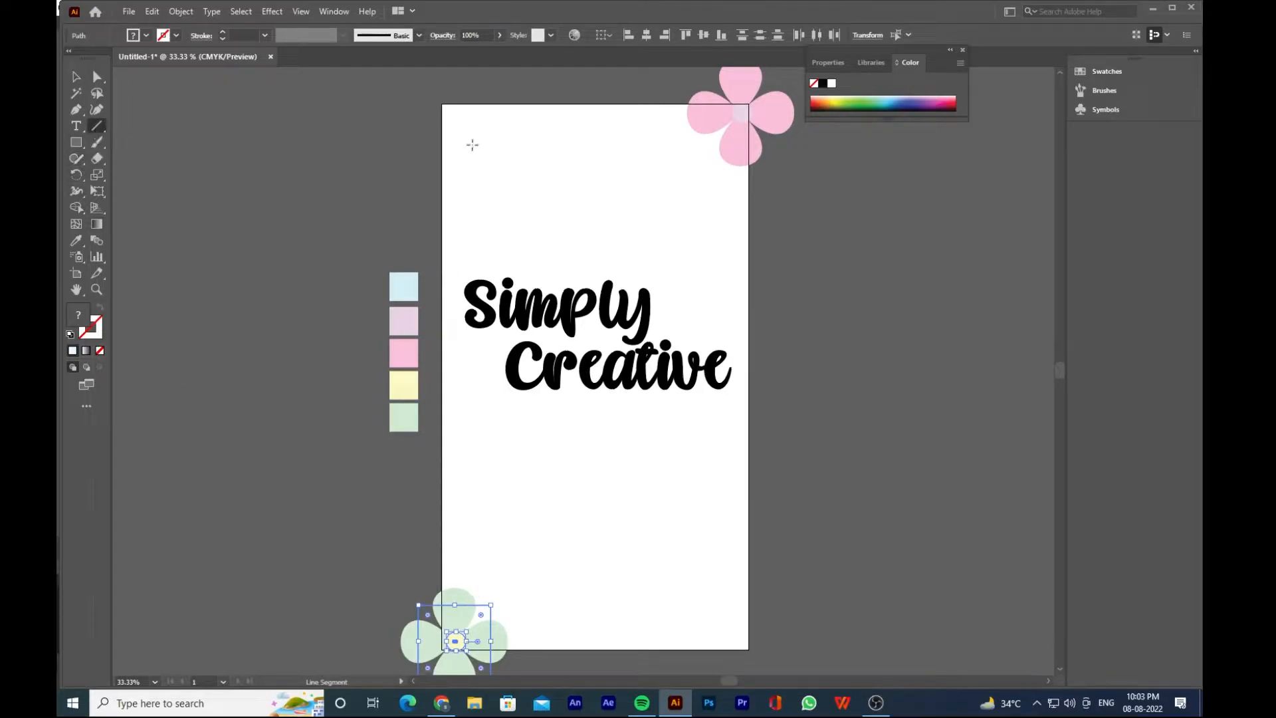
drag(454, 154, 552, 156)
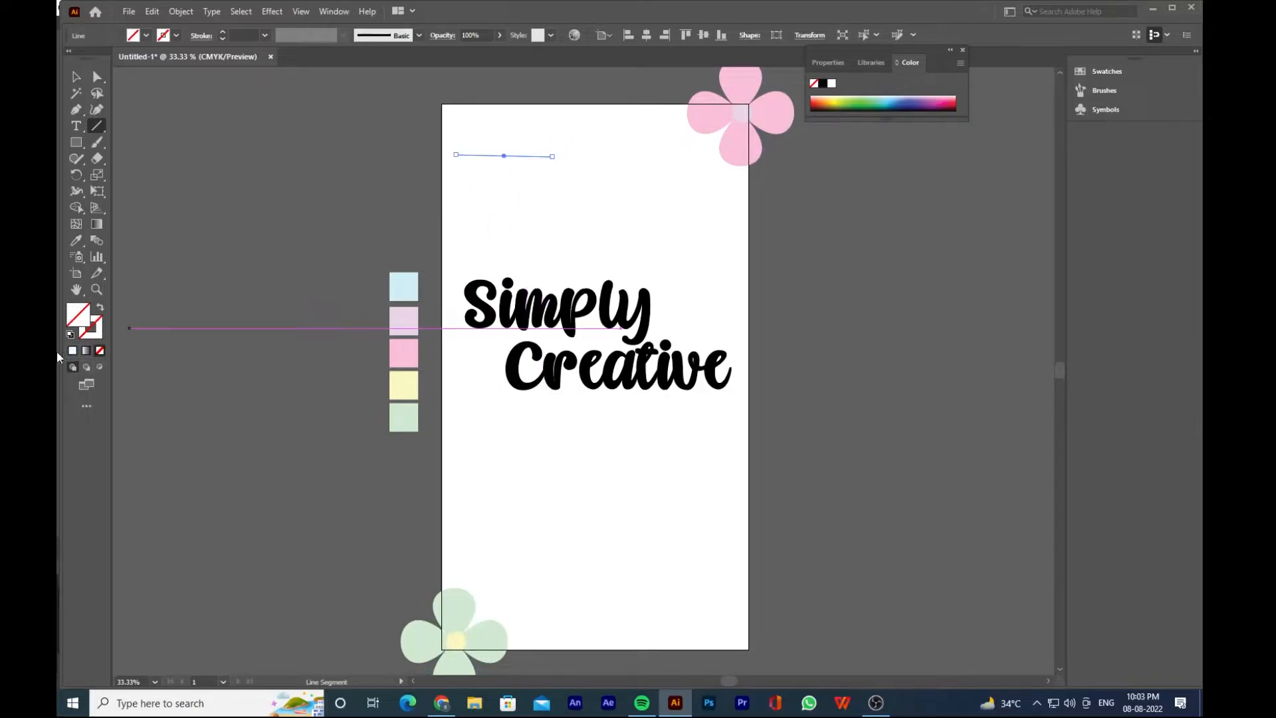
Give the line a 19 pt stroke in the palette's light blue and vary its thickness with the Width tool
click(77, 242)
click(410, 285)
click(101, 310)
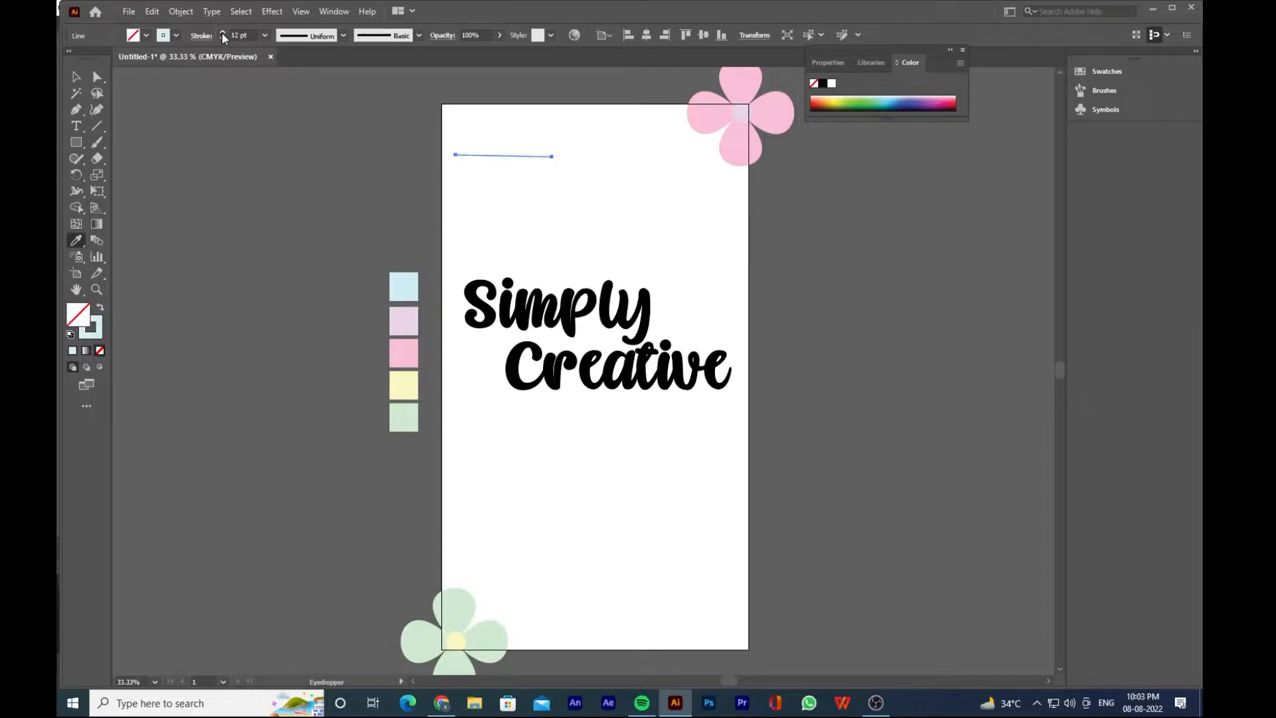
click(76, 191)
drag(502, 155, 499, 130)
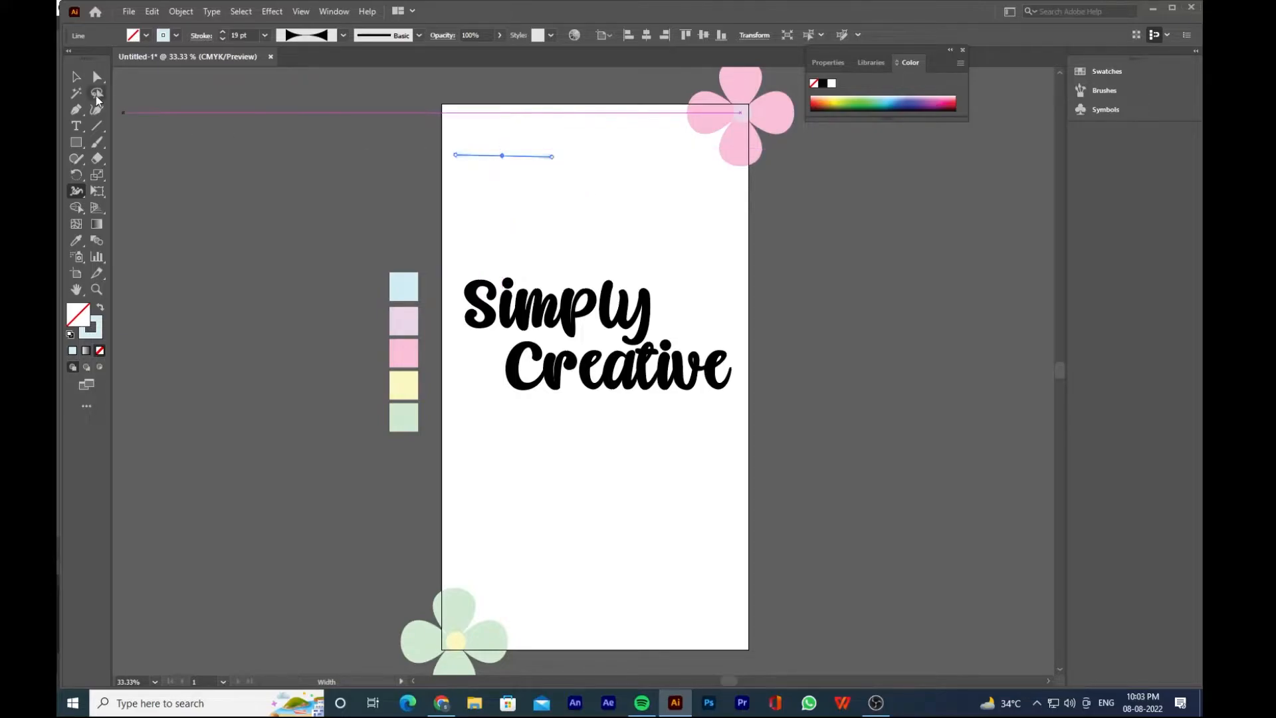
Move the light-blue line to just above "Simply" and tilt it slightly upward to the right
click(76, 77)
drag(504, 157, 554, 265)
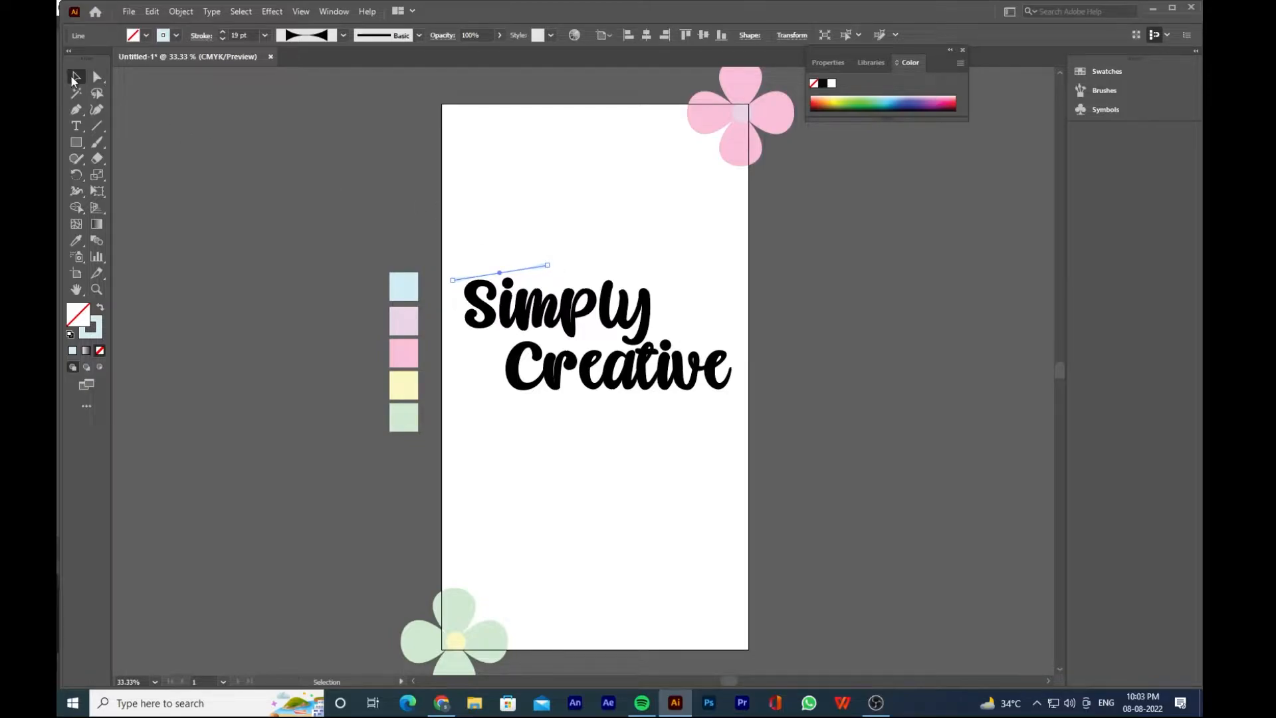
click(253, 139)
Duplicate the tilted light-blue line to form a staggered cluster of three lines above "Simply"
drag(536, 272, 600, 251)
click(628, 253)
click(645, 261)
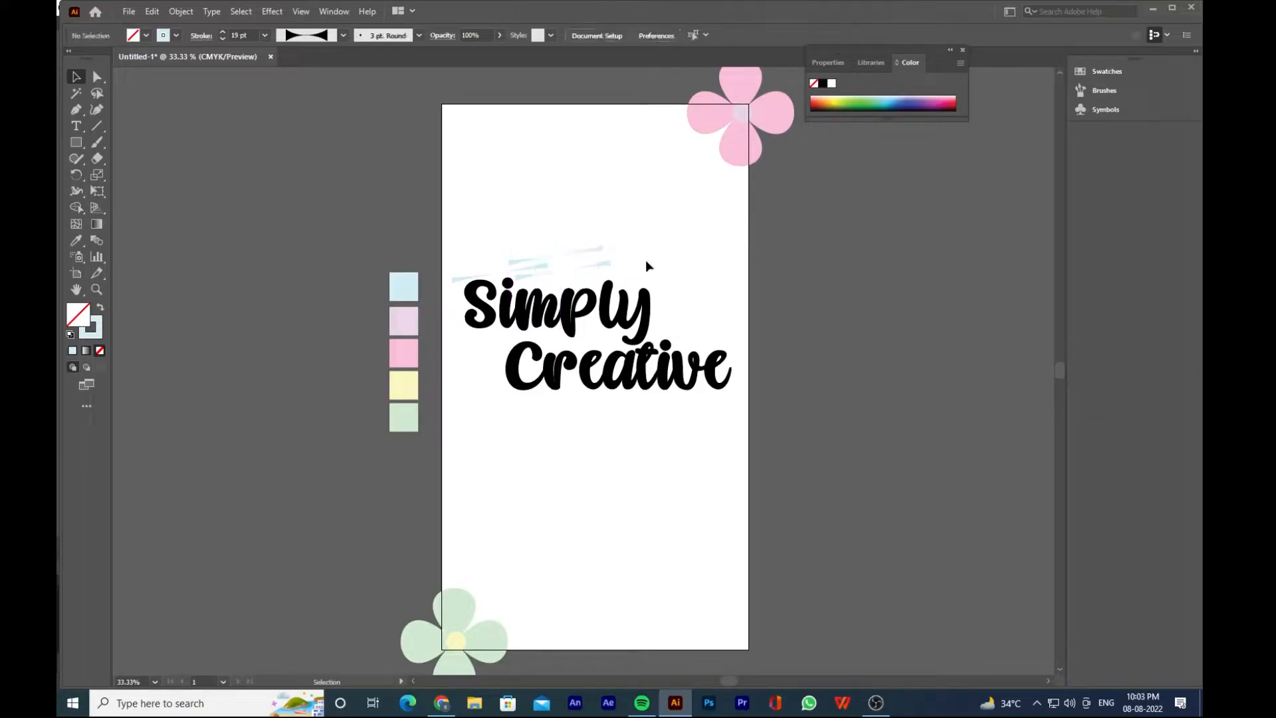
Group the three light-blue lines and place a copy of the group below the end of "Creative"
click(540, 266)
shift+click(602, 249)
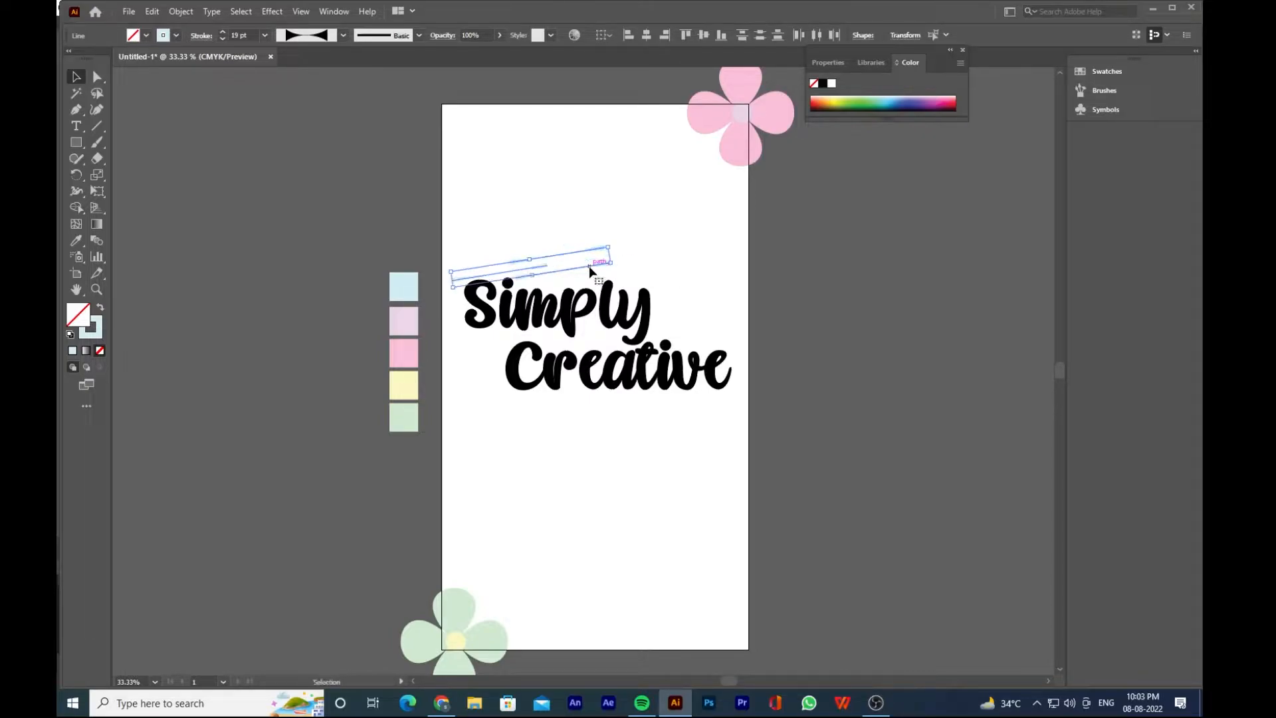
key(ctrl+g)
drag(542, 268, 708, 410)
Recolour the copied lines' strokes with the palette's pink and taper each line's ends with the Width tool
click(75, 240)
click(401, 386)
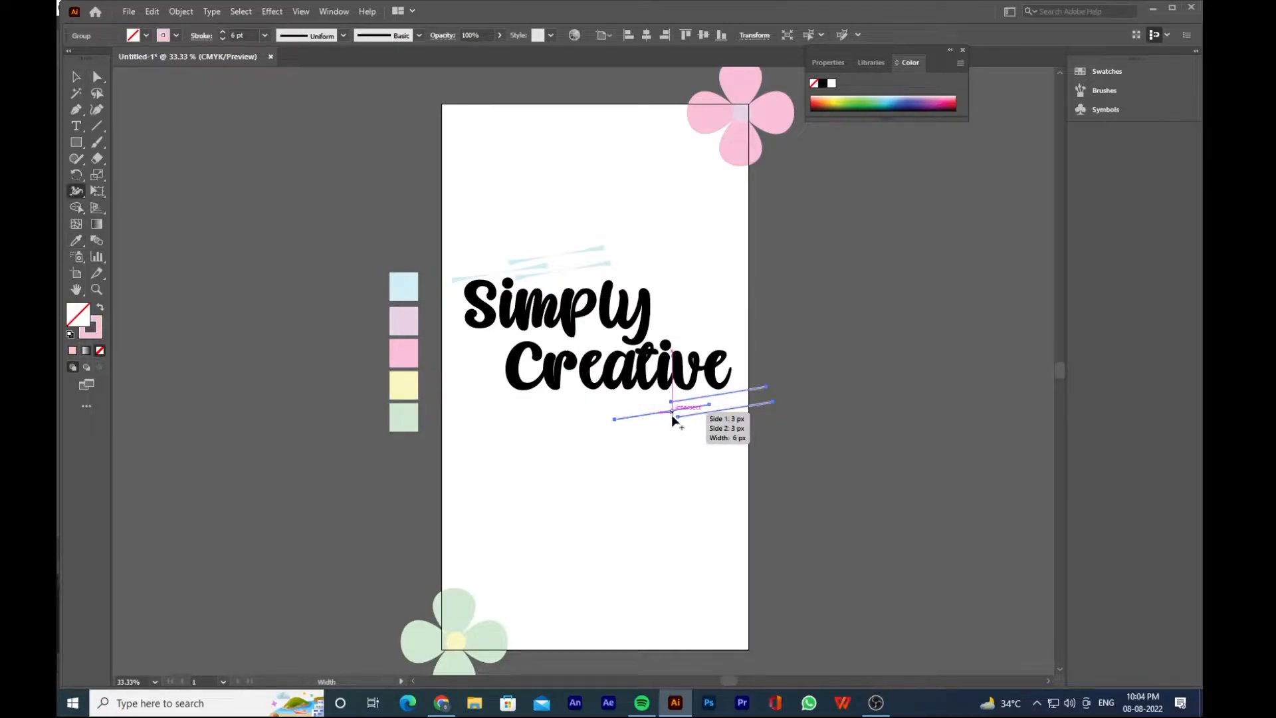
mouse_move(671, 414)
mouse_down()
mouse_move(666, 401)
mouse_move(668, 417)
mouse_move(731, 392)
mouse_move(735, 417)
mouse_up()
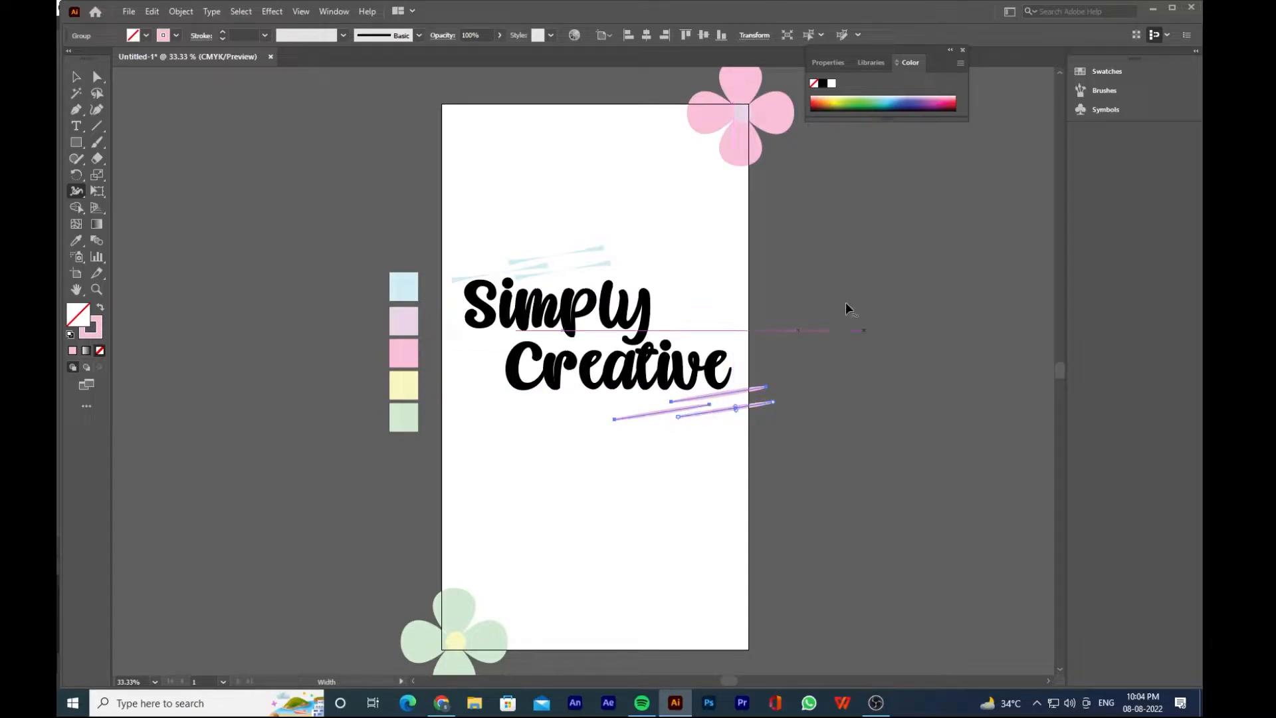
click(76, 78)
click(188, 134)
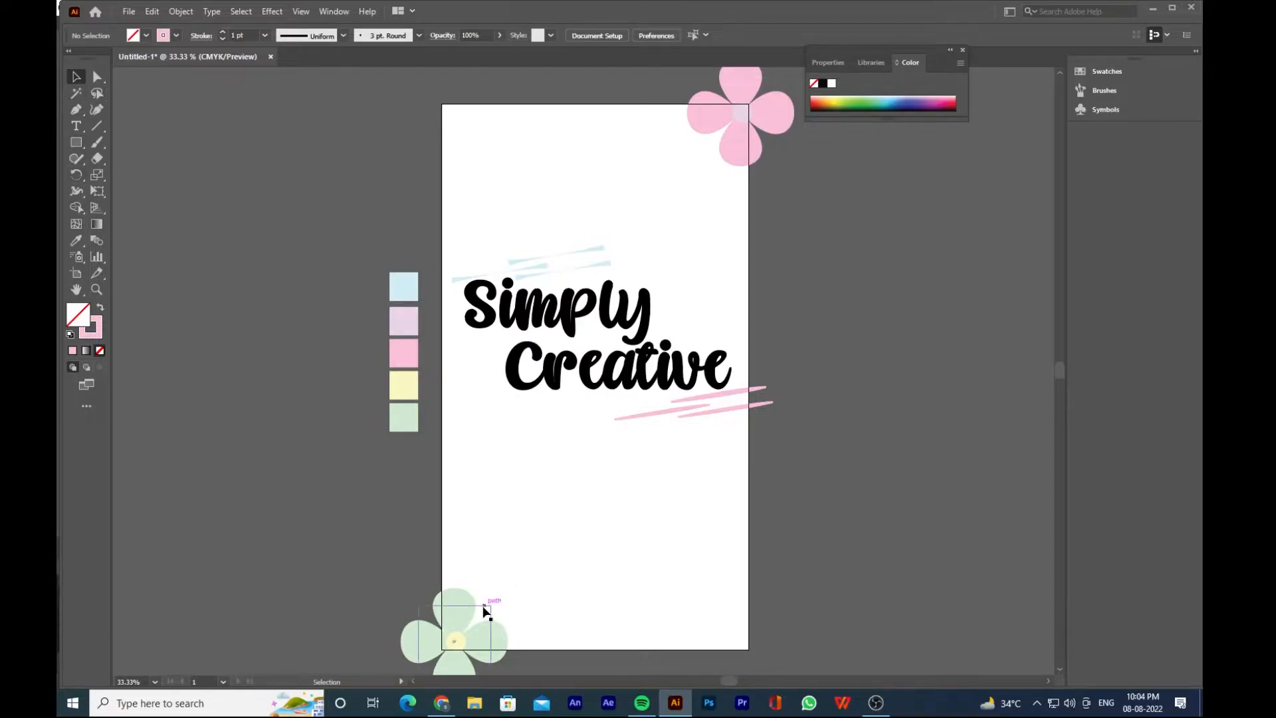
Place a copy of the green petals below "Creative" and move the yellow centre circle onto that copy
scroll(485, 578, down, 2)
click(474, 560)
drag(475, 560, 535, 364)
drag(457, 559, 517, 359)
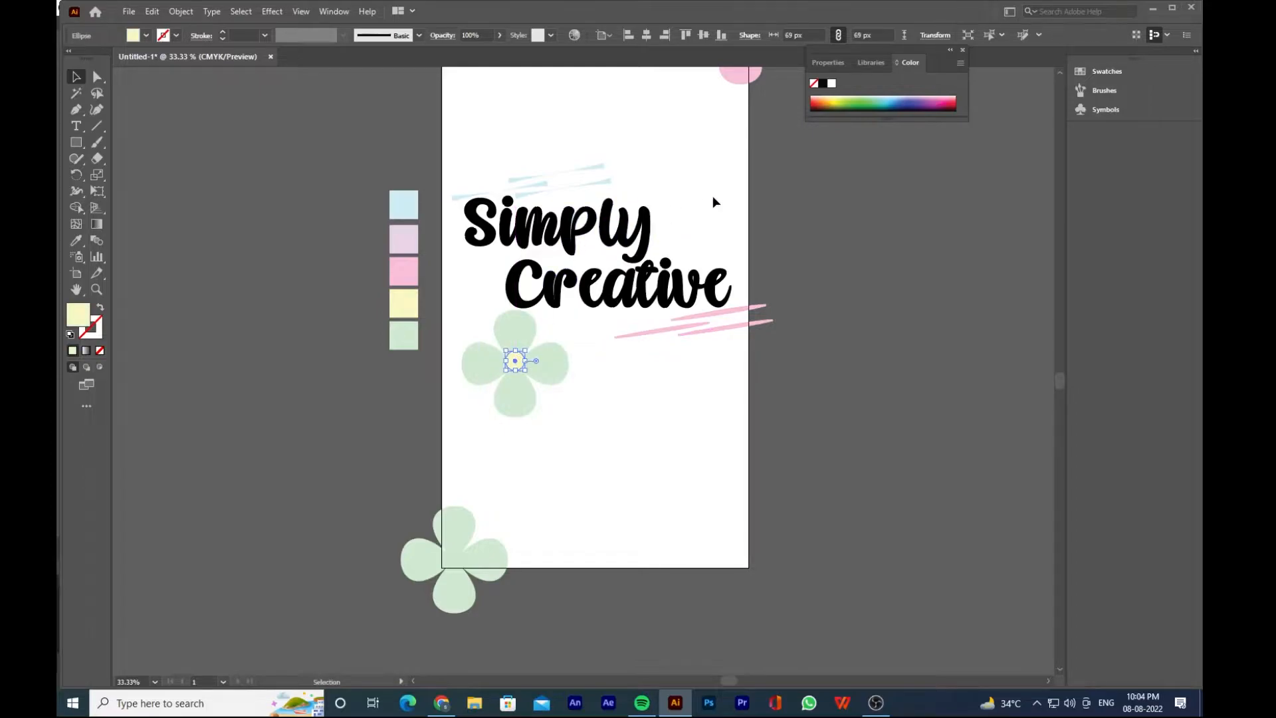
Recolour the "Simply Creative" lettering with the pale green from the palette squares
click(644, 216)
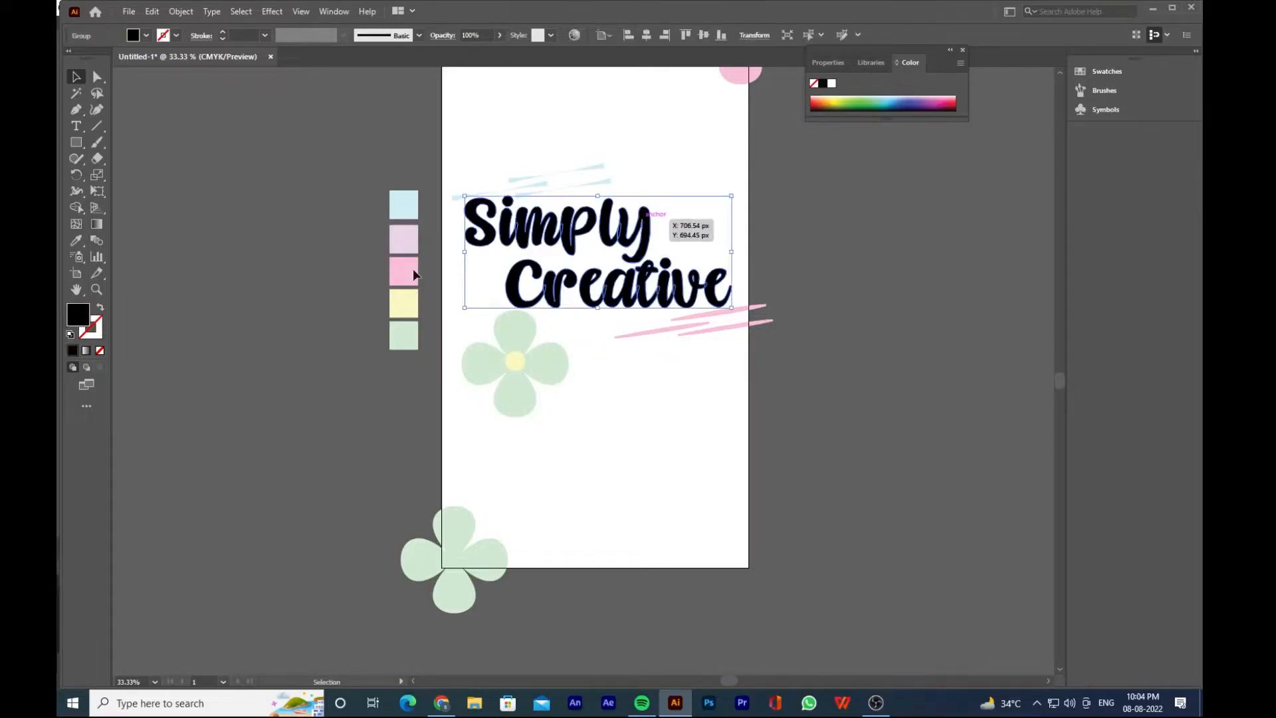
click(74, 239)
click(405, 336)
click(76, 77)
click(523, 114)
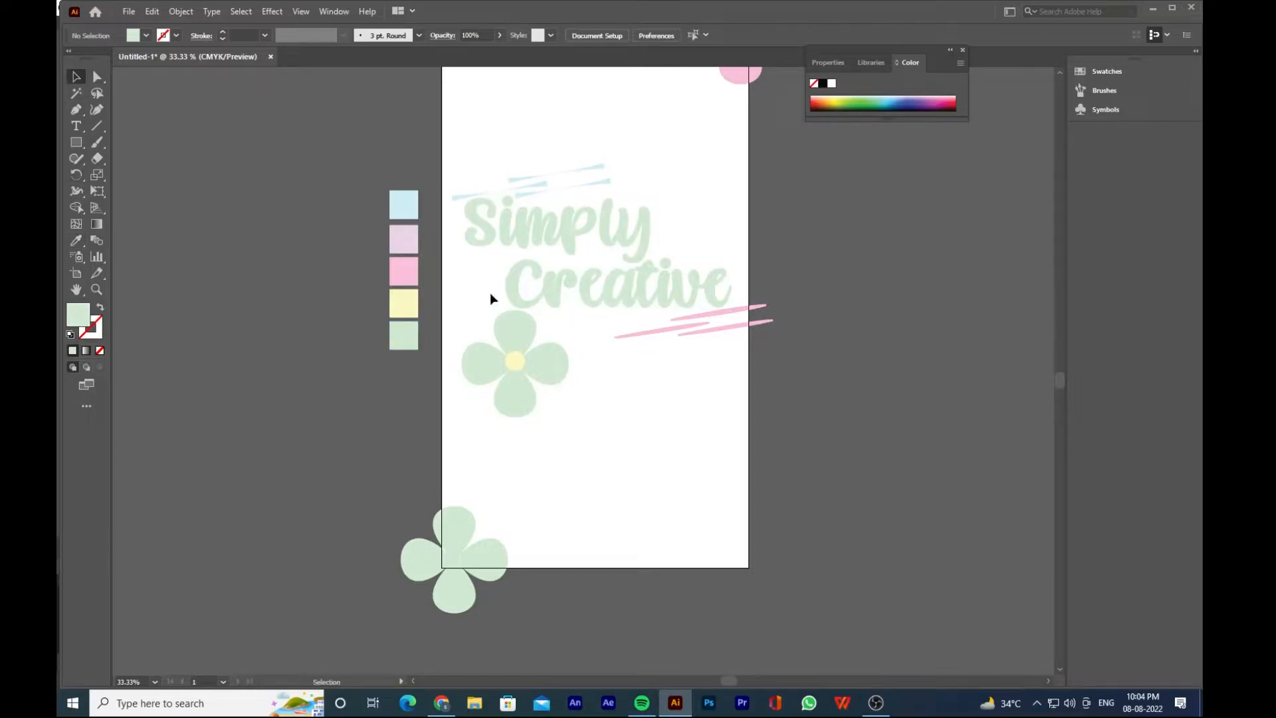
Ungroup the "Simply Creative" lettering so its letters can be selected separately
click(726, 285)
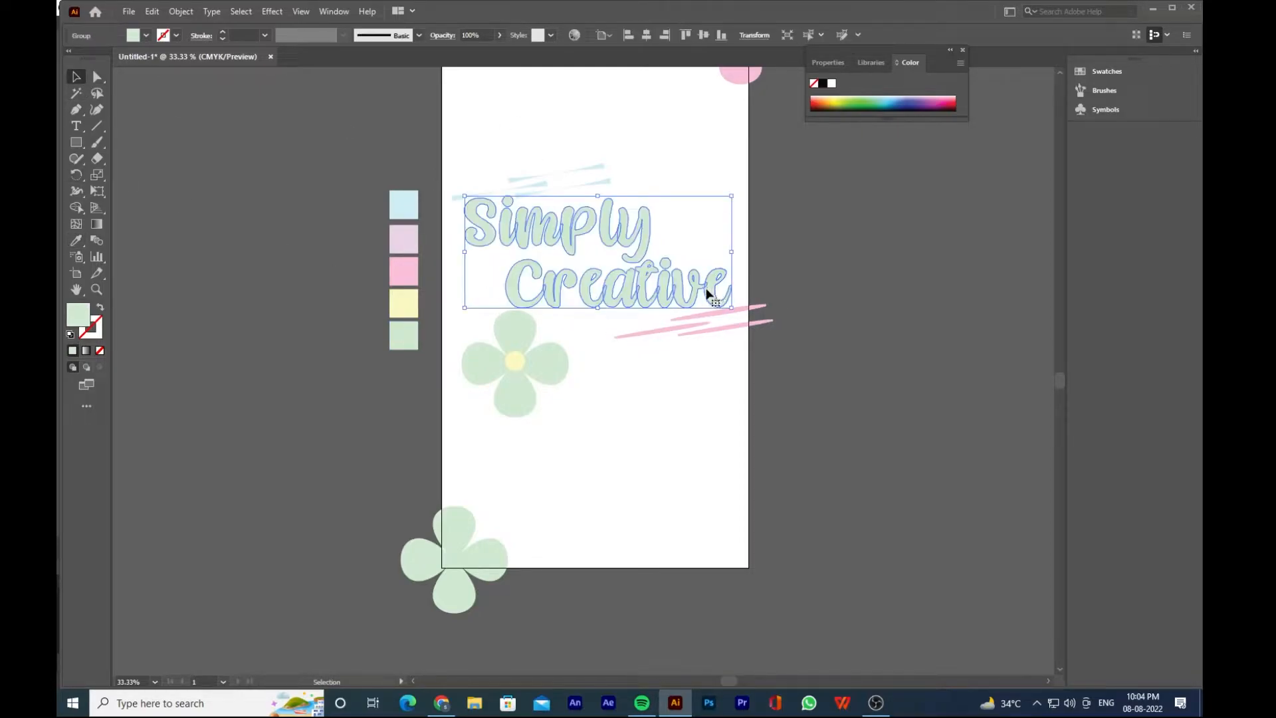
click(746, 277)
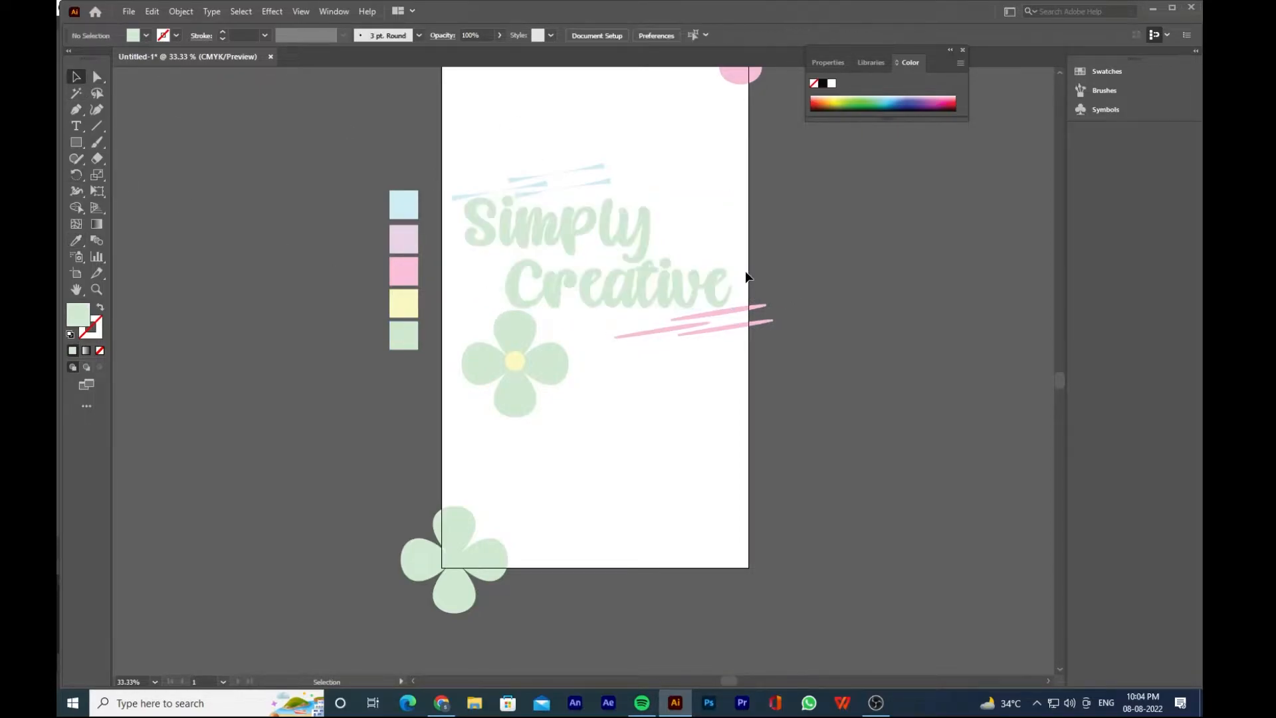
click(493, 300)
right_click(607, 235)
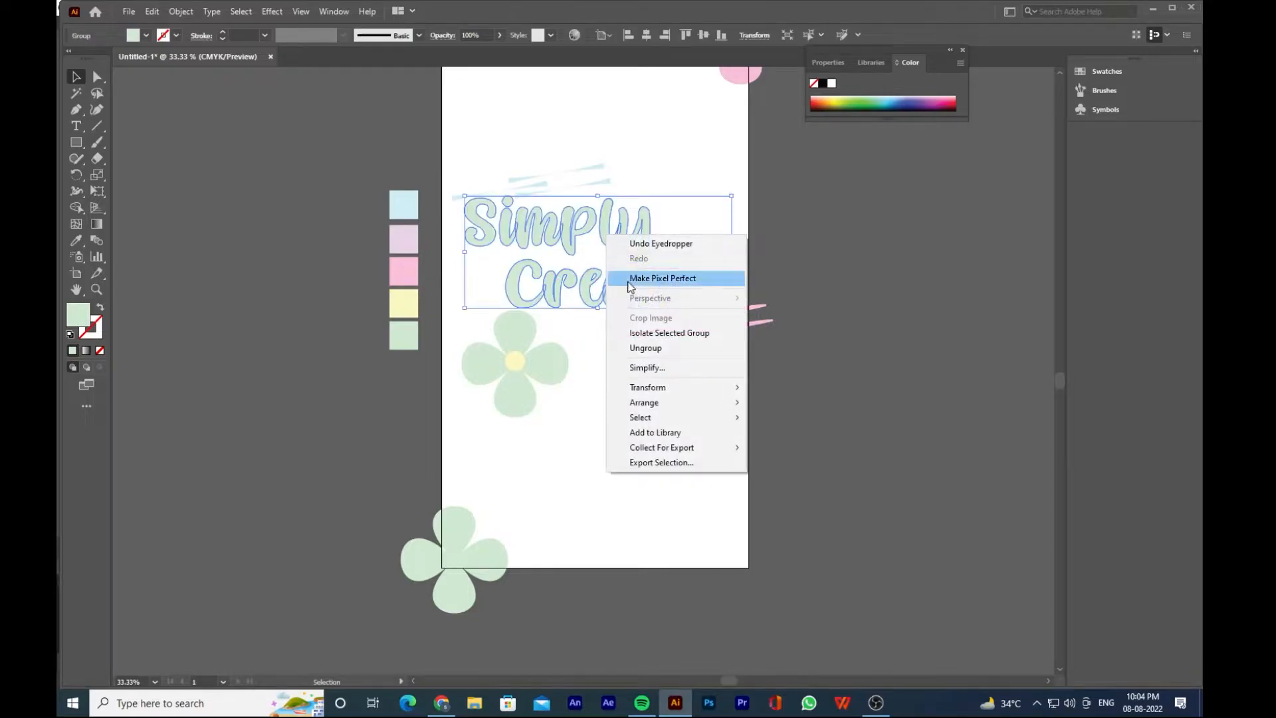
click(644, 354)
click(601, 419)
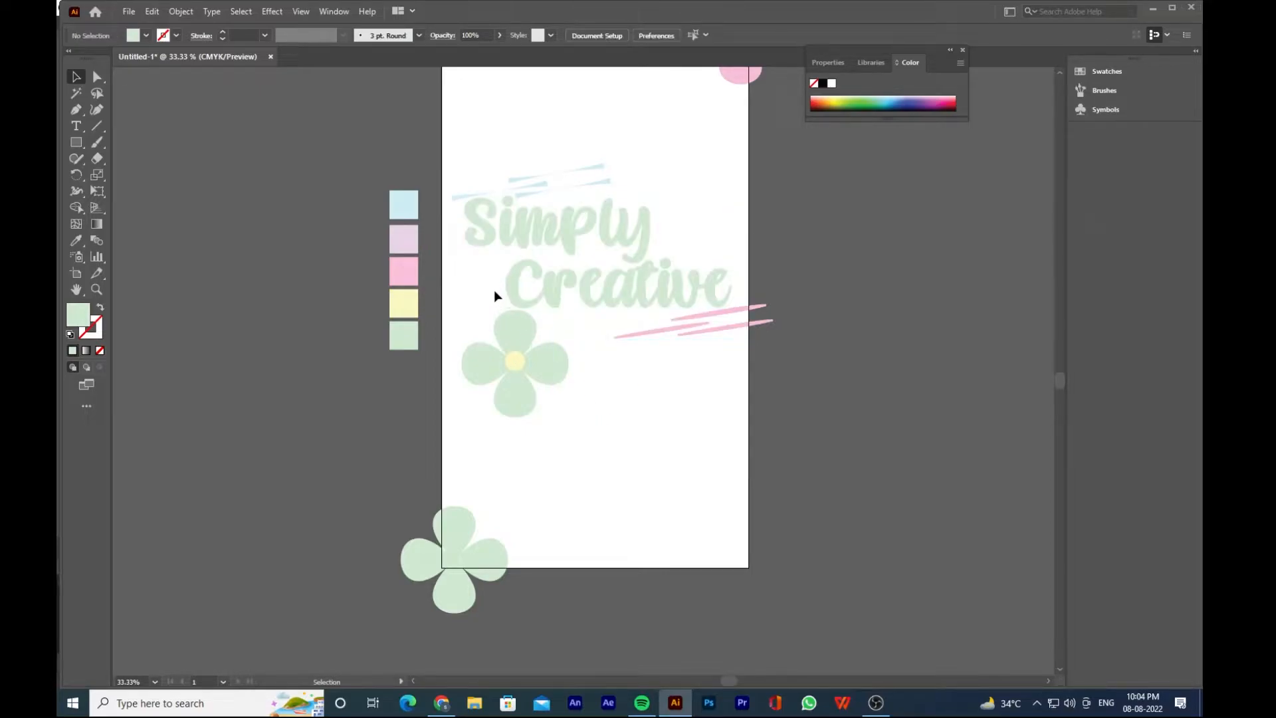
Recolour the word "Creative" with the pale yellow from the palette squares
click(726, 292)
click(76, 240)
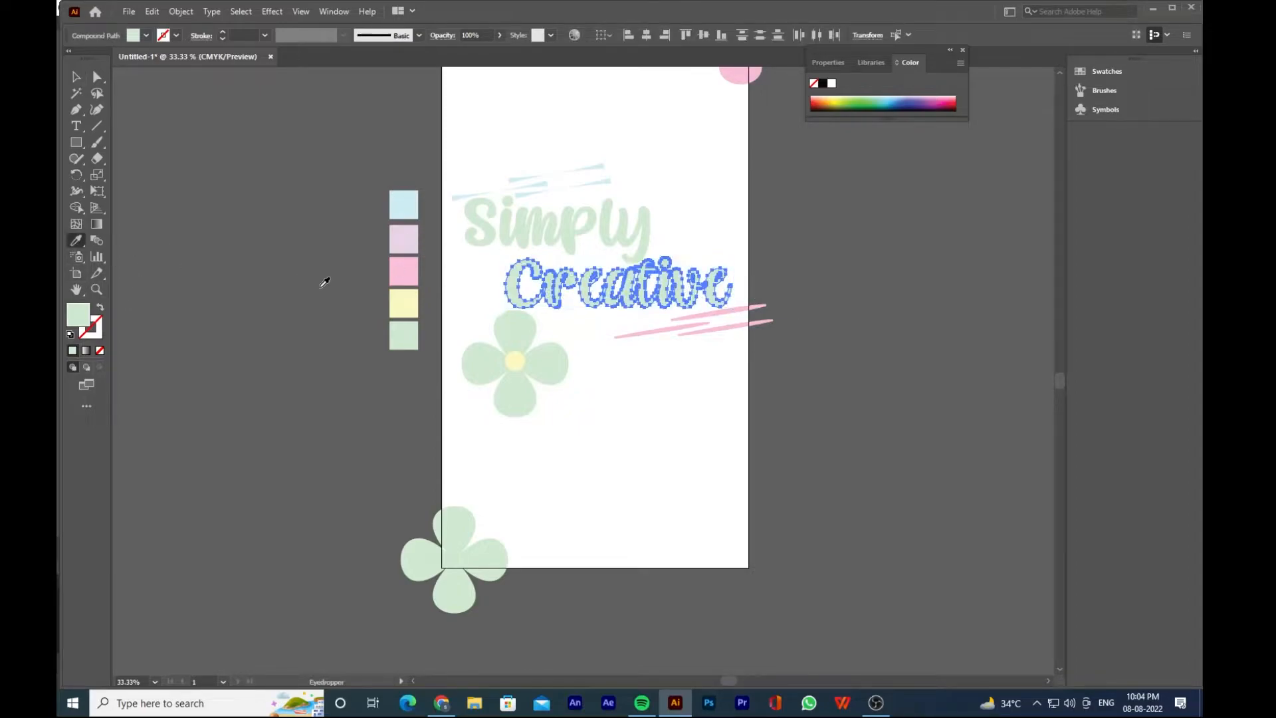
click(398, 302)
click(75, 78)
click(680, 157)
scroll(675, 193, down, 1)
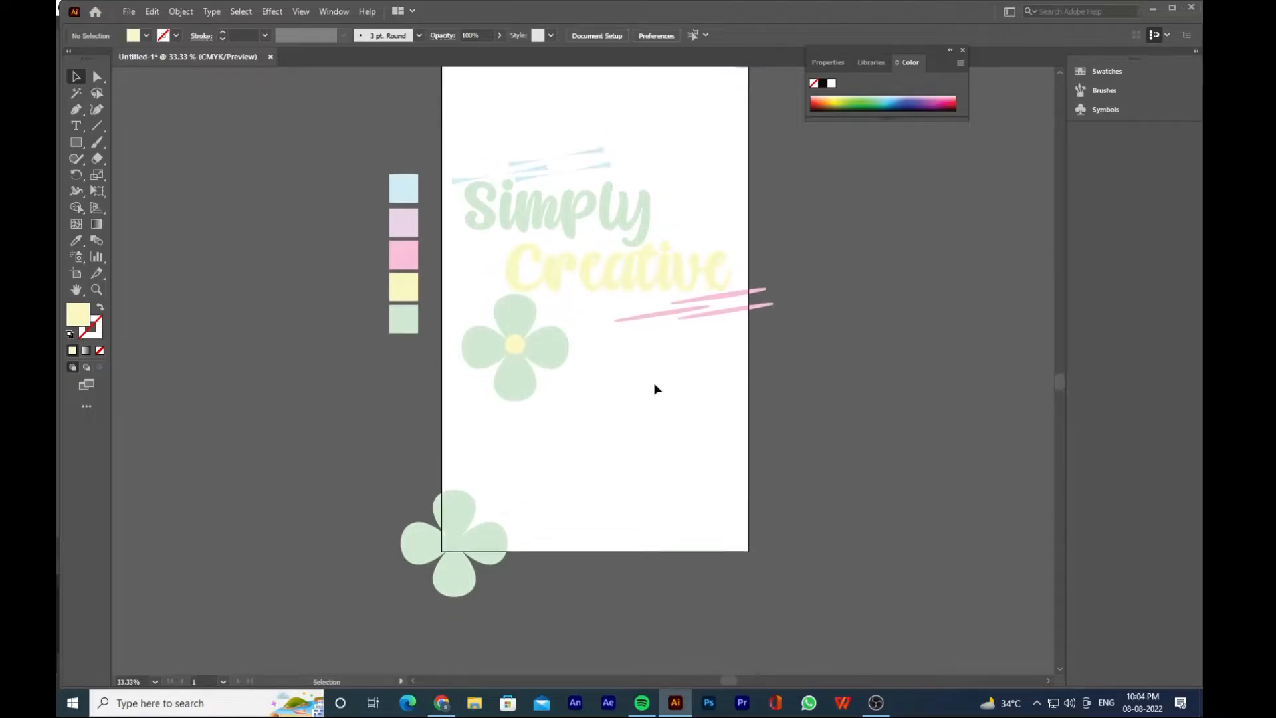
Move the green flower with its yellow centre to the right side of the artboard, just below the pink lines
scroll(608, 452, up, 3)
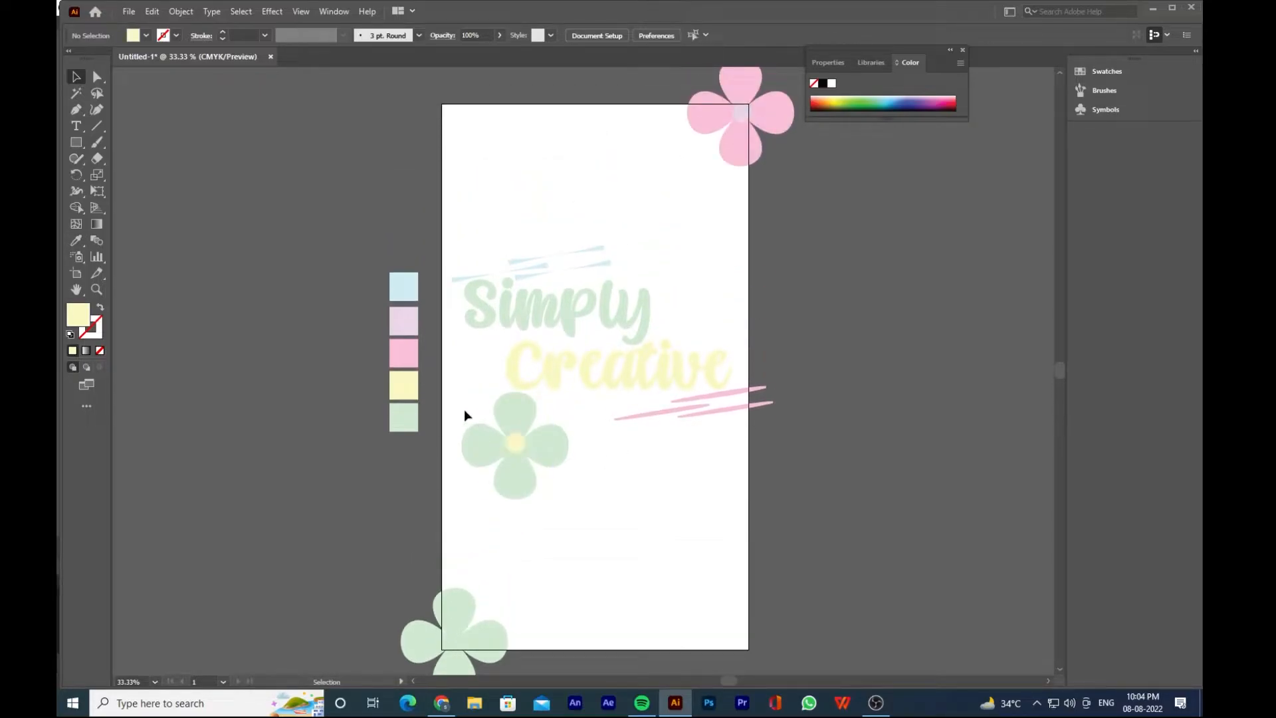
drag(464, 409, 561, 498)
drag(525, 443, 686, 480)
Place a copy of the pink flower on the artboard's upper-left corner and recolour it with the palette's light blue
scroll(738, 159, up, 5)
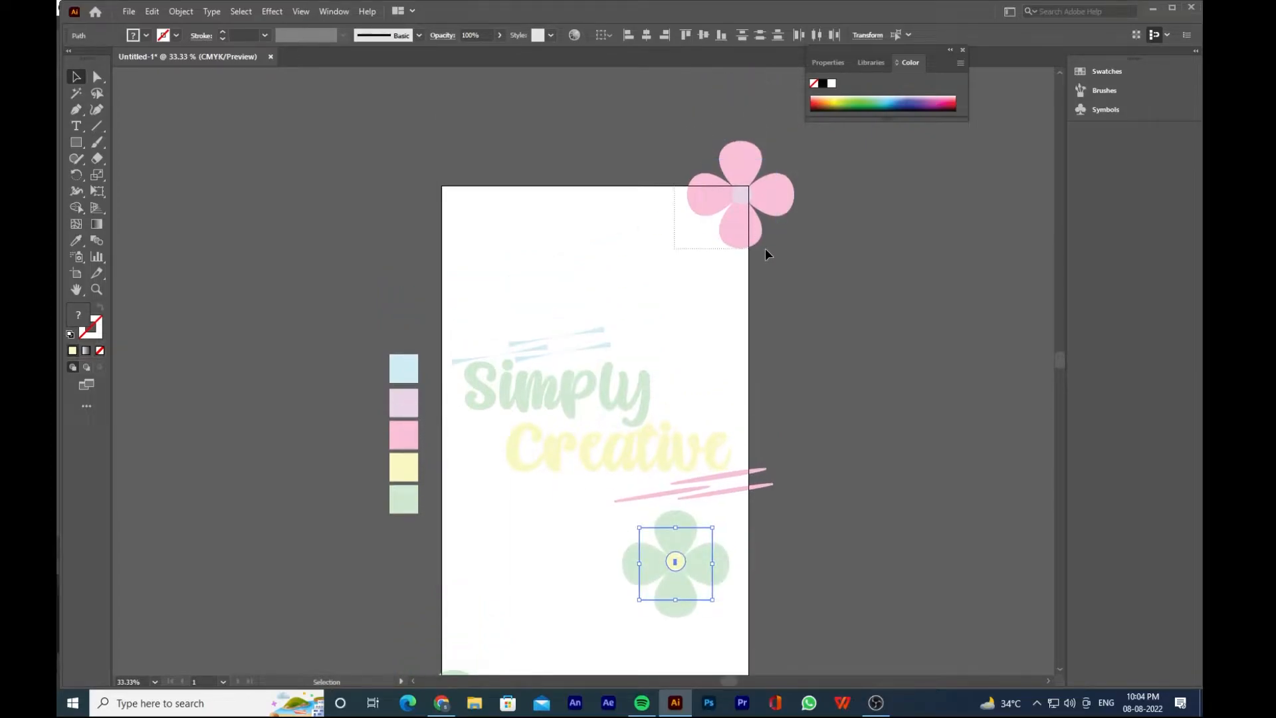
click(746, 202)
scroll(499, 266, down, 3)
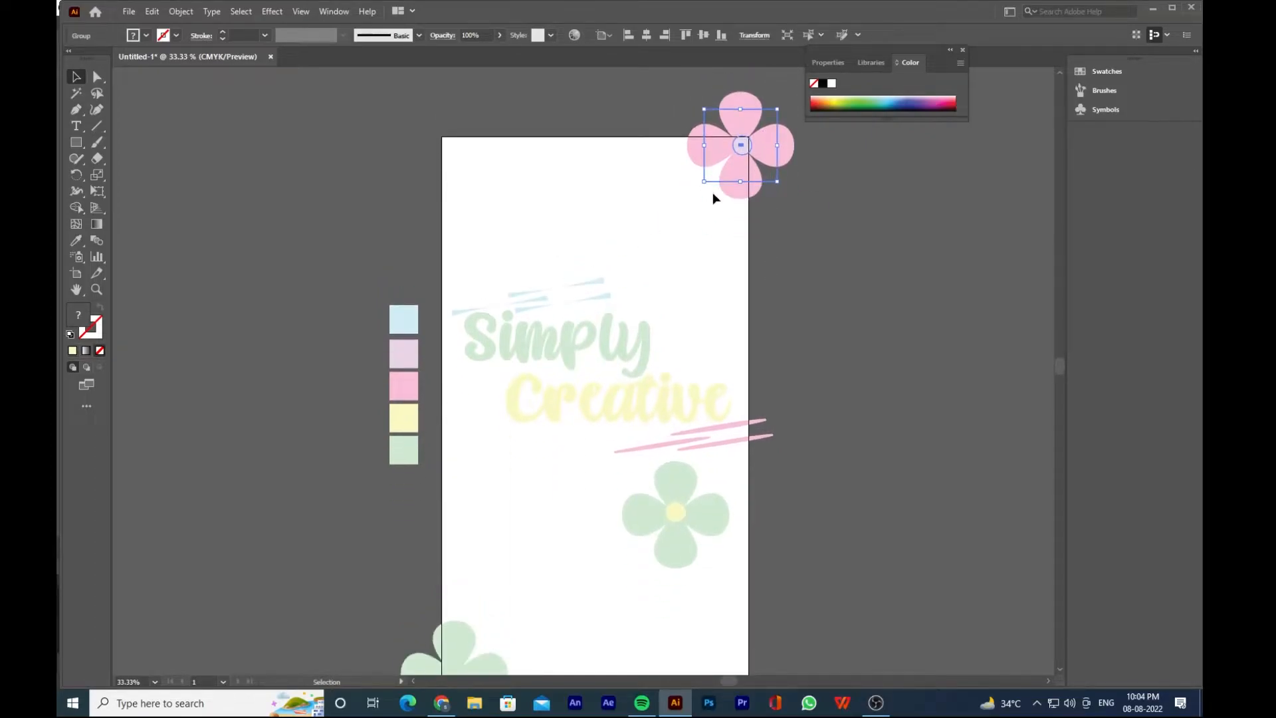
drag(767, 137, 471, 139)
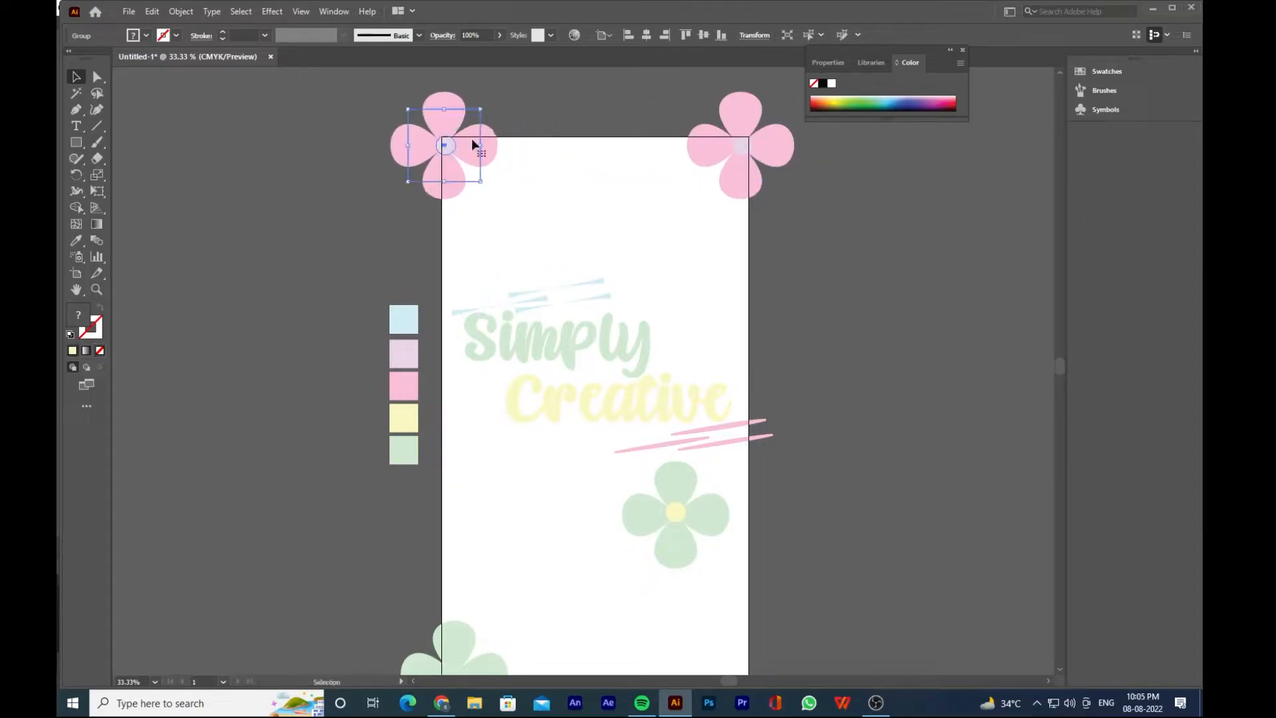
click(529, 110)
click(441, 97)
key(i)
click(410, 323)
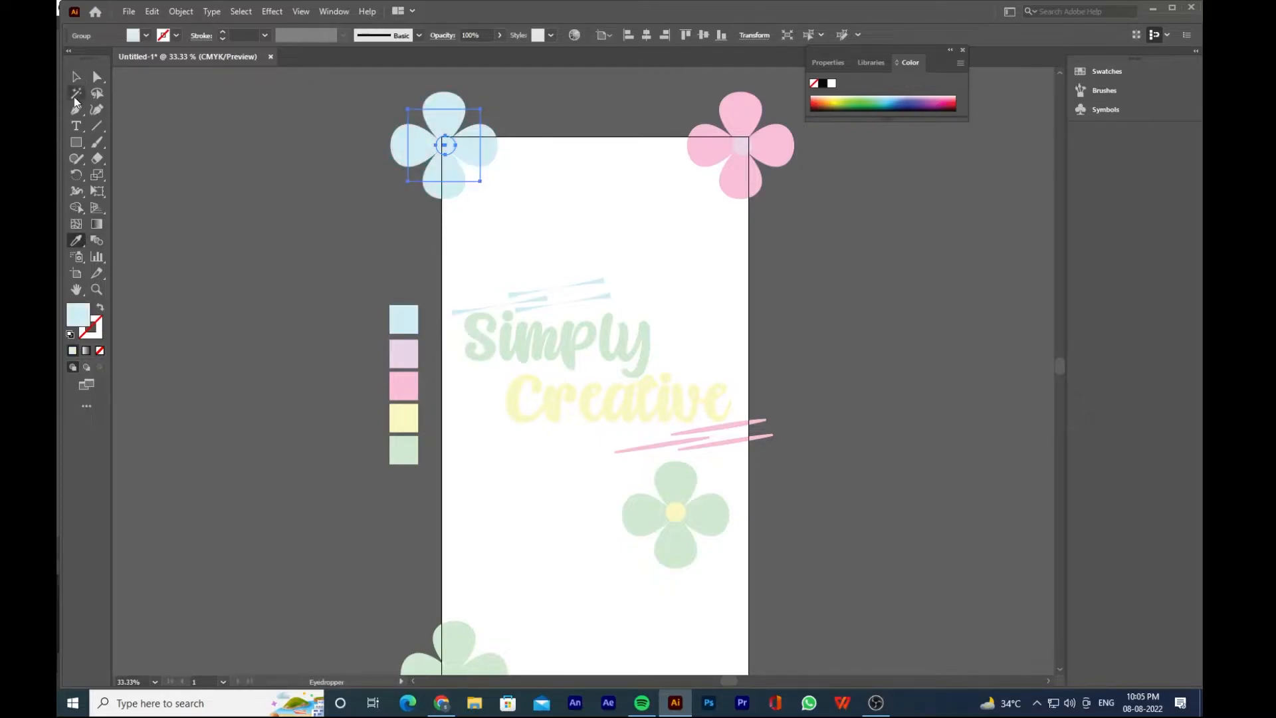
Recolour only the centre circle of the light-blue corner flower with the palette's yellow
click(98, 77)
click(446, 146)
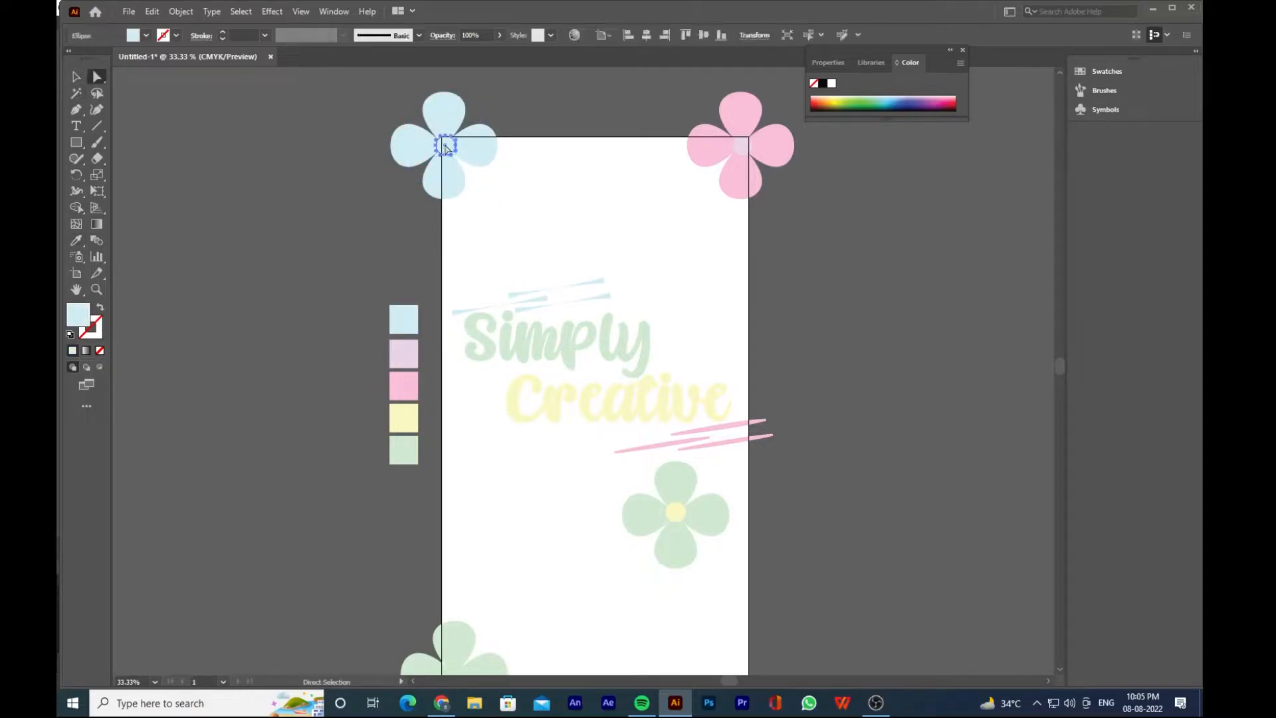
click(77, 240)
click(408, 451)
click(405, 419)
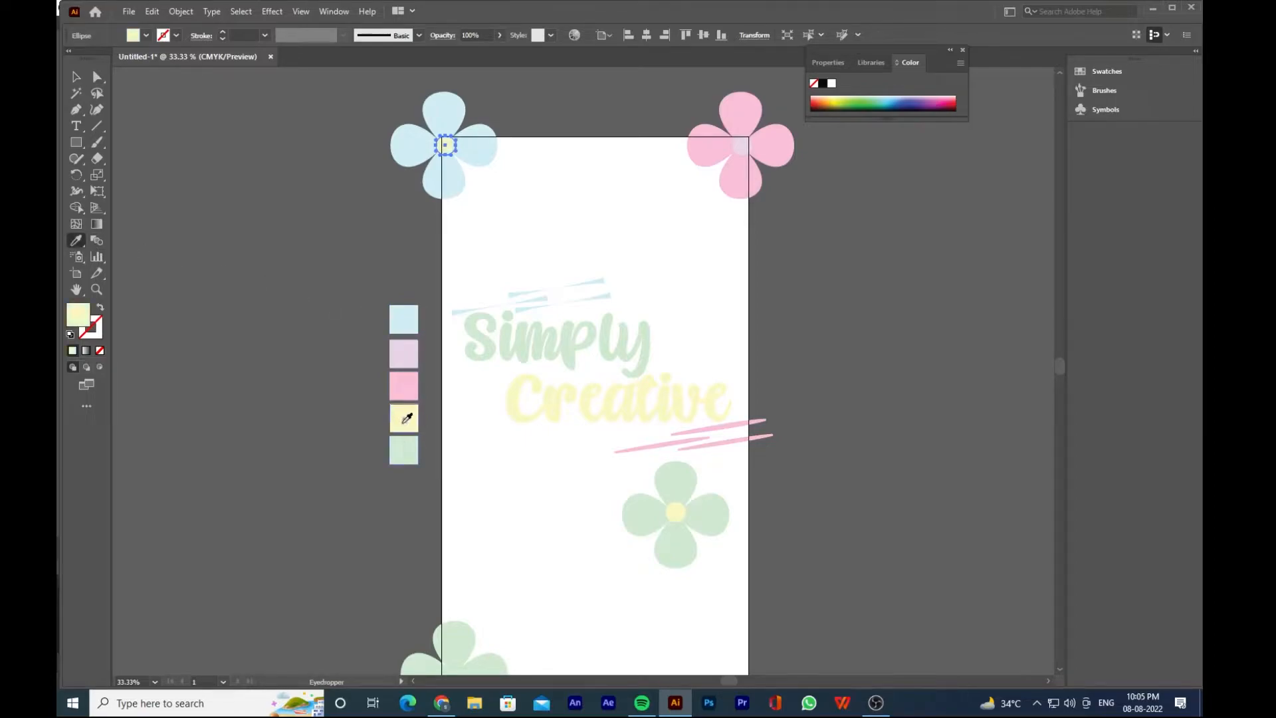
click(76, 77)
click(484, 218)
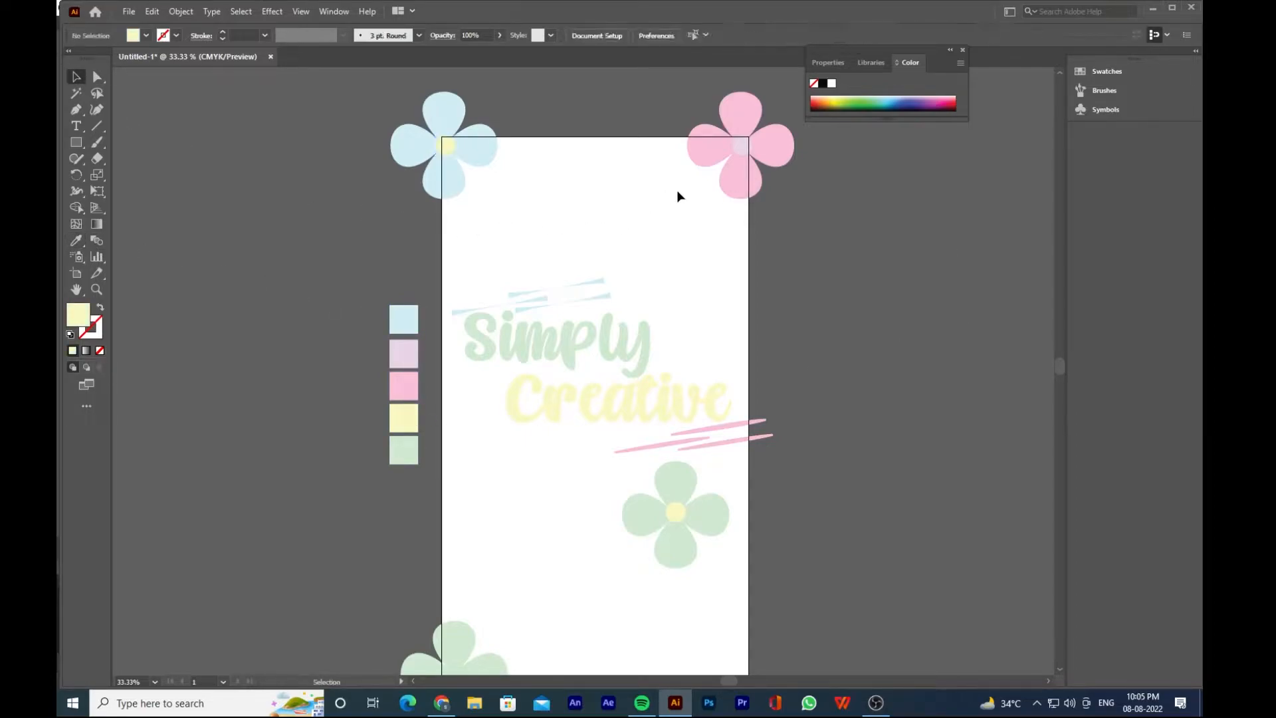
Pick up the lavender fill of the pink flower's centre circle as the current fill colour
double_click(743, 150)
click(743, 147)
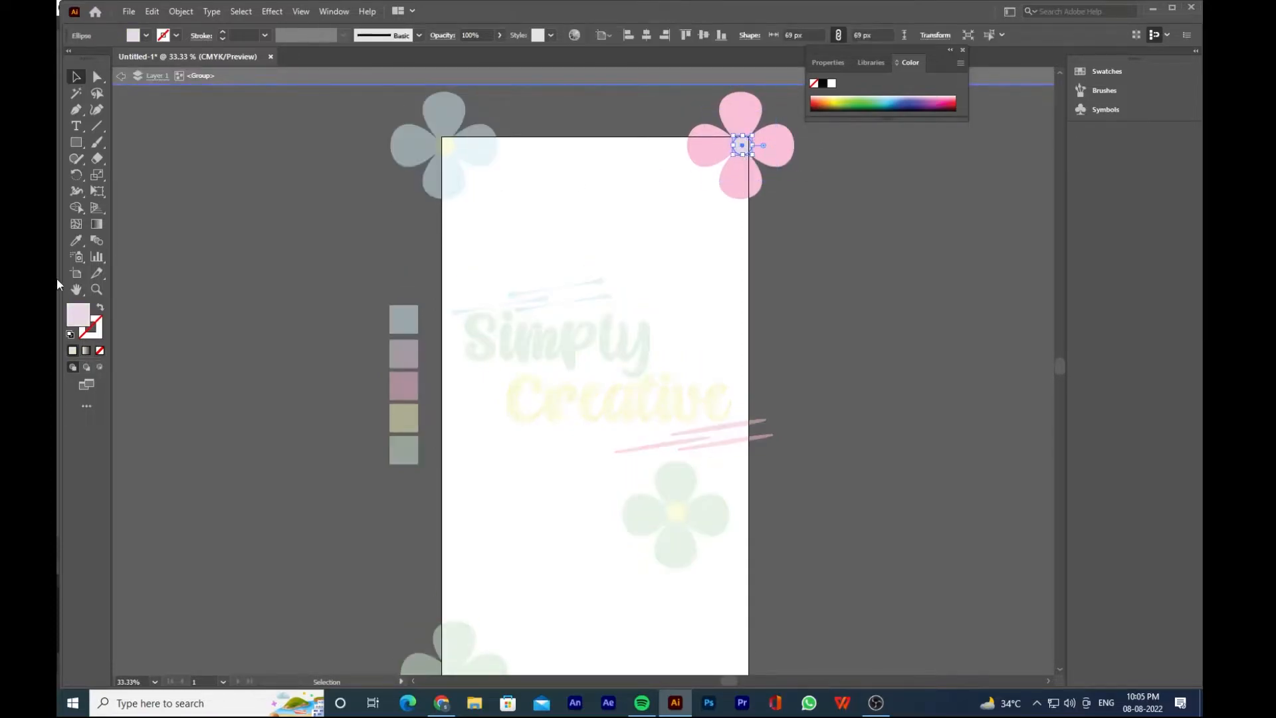
click(76, 241)
click(75, 78)
double_click(221, 170)
Try a short wavy lavender Blob Brush stroke in the upper part of the artboard and undo it
scroll(675, 384, down, 2)
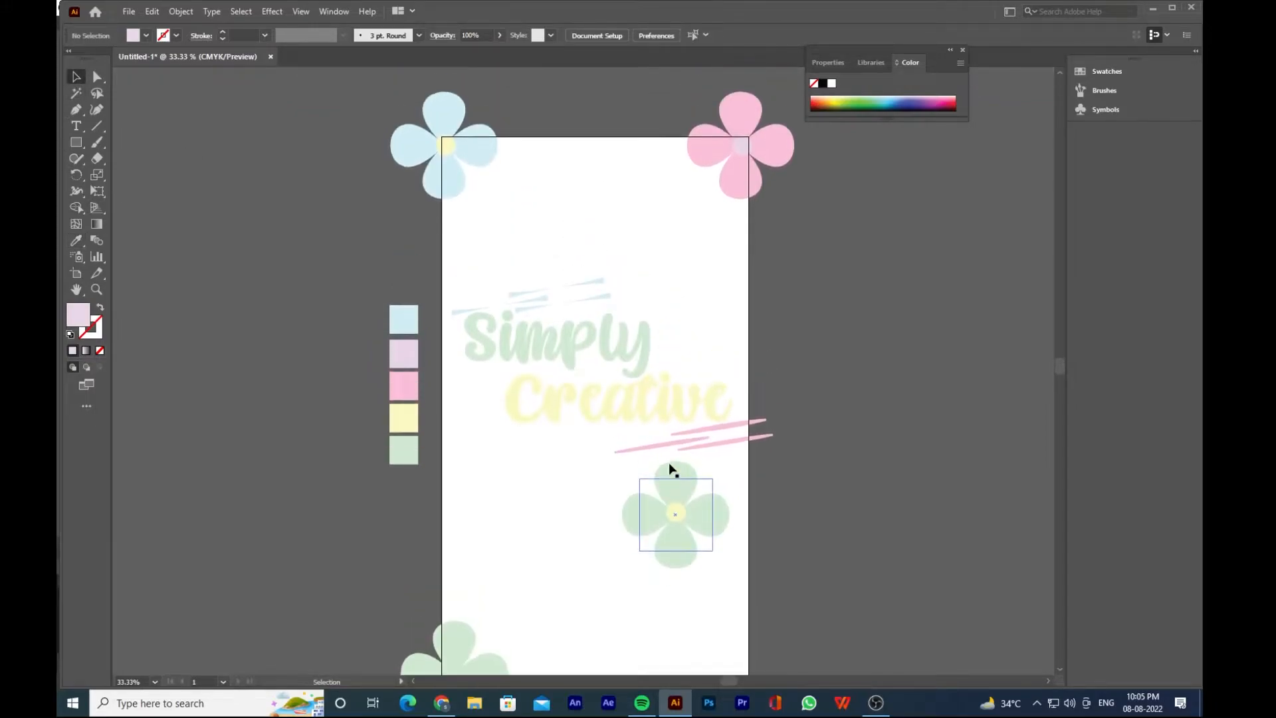
click(132, 247)
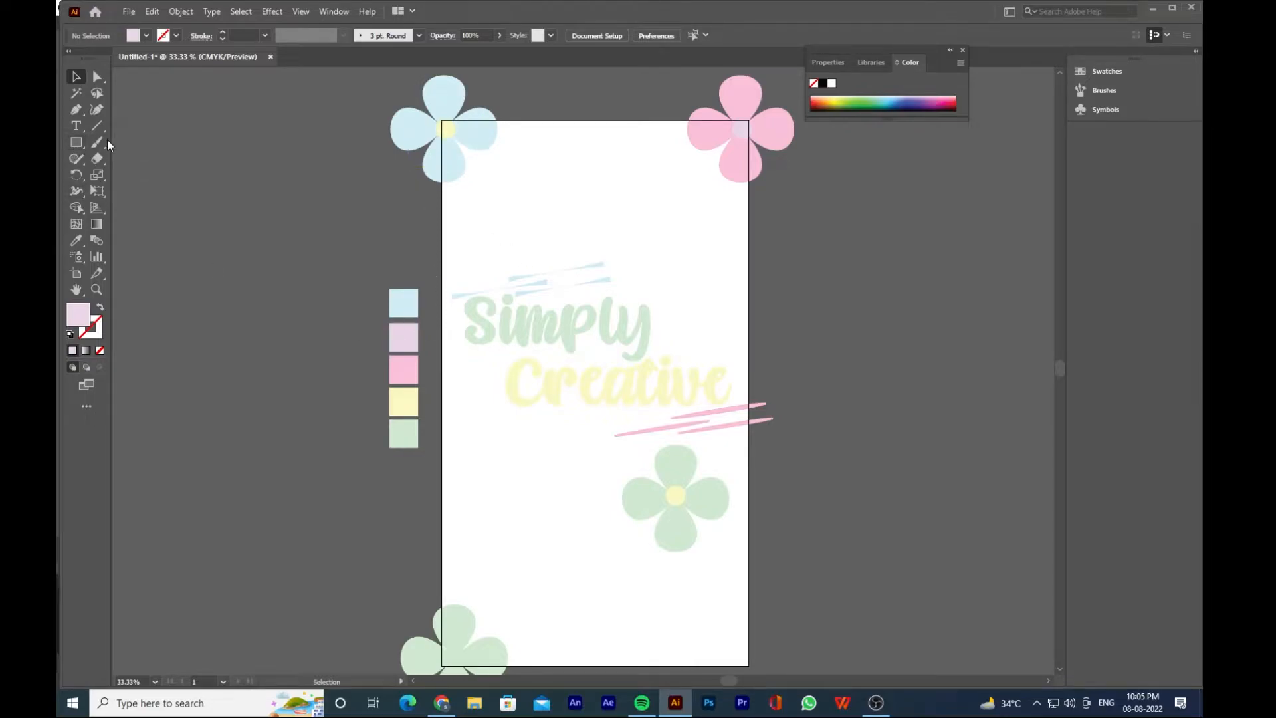
drag(98, 142, 151, 164)
drag(513, 186, 545, 157)
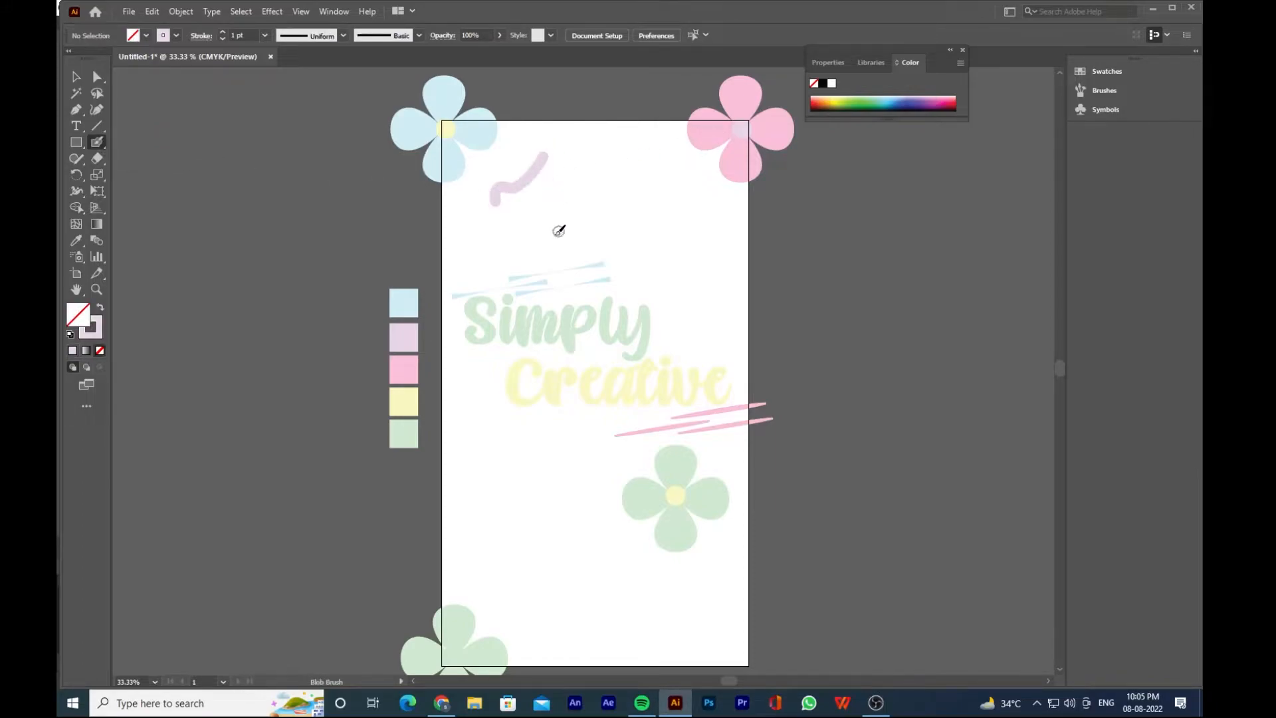
key(ctrl+z)
click(76, 78)
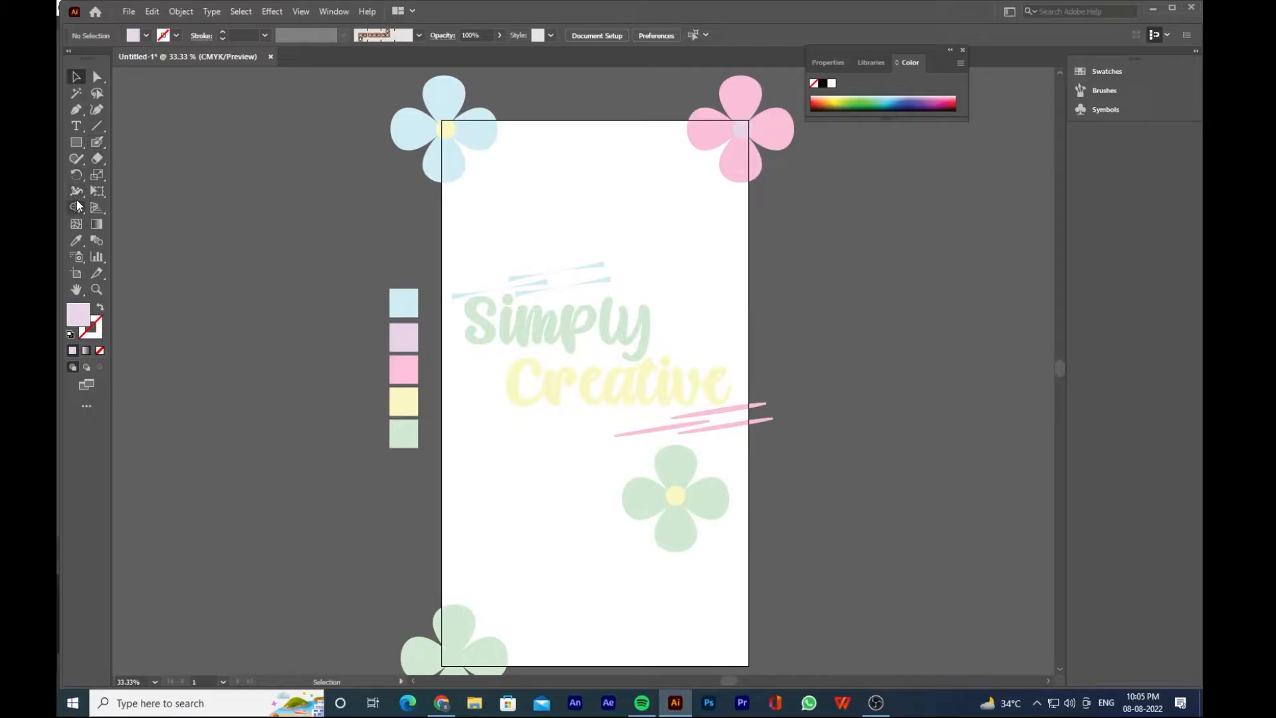
Scatter fifteen small lavender five-pointed stars of varying size over the artboard's empty areas, around the lettering and flowers
click(76, 145)
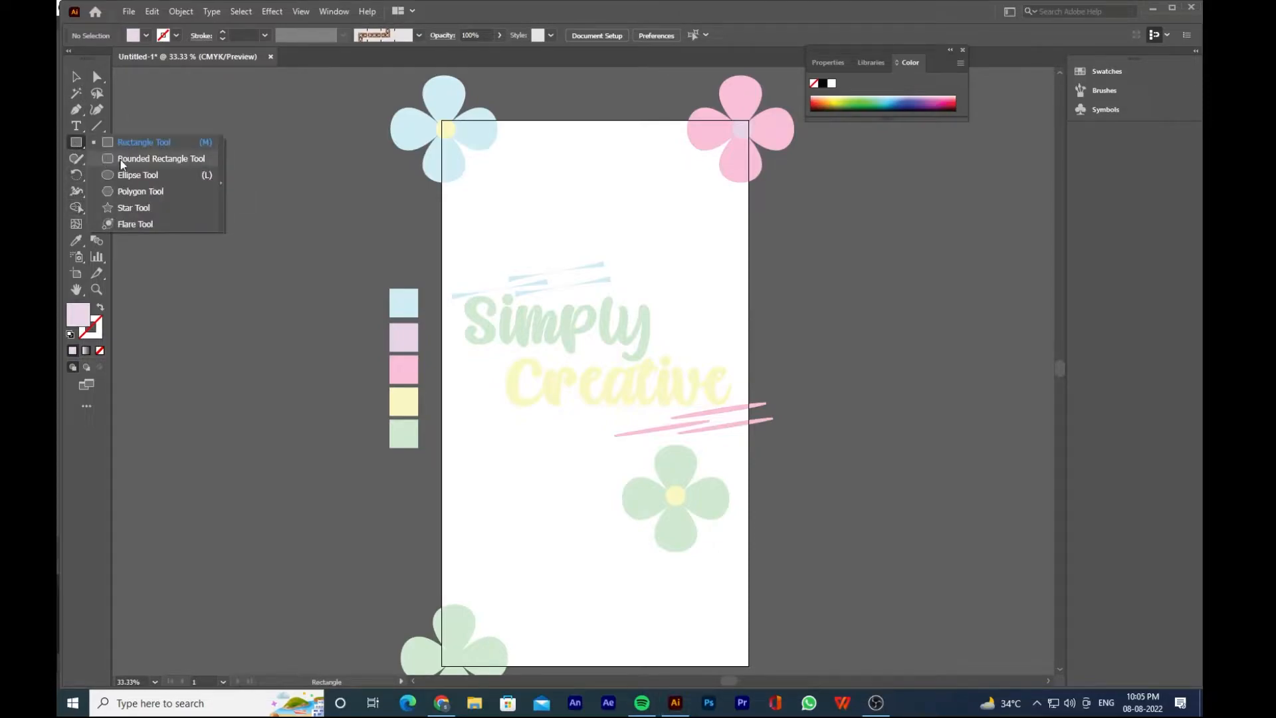
click(126, 208)
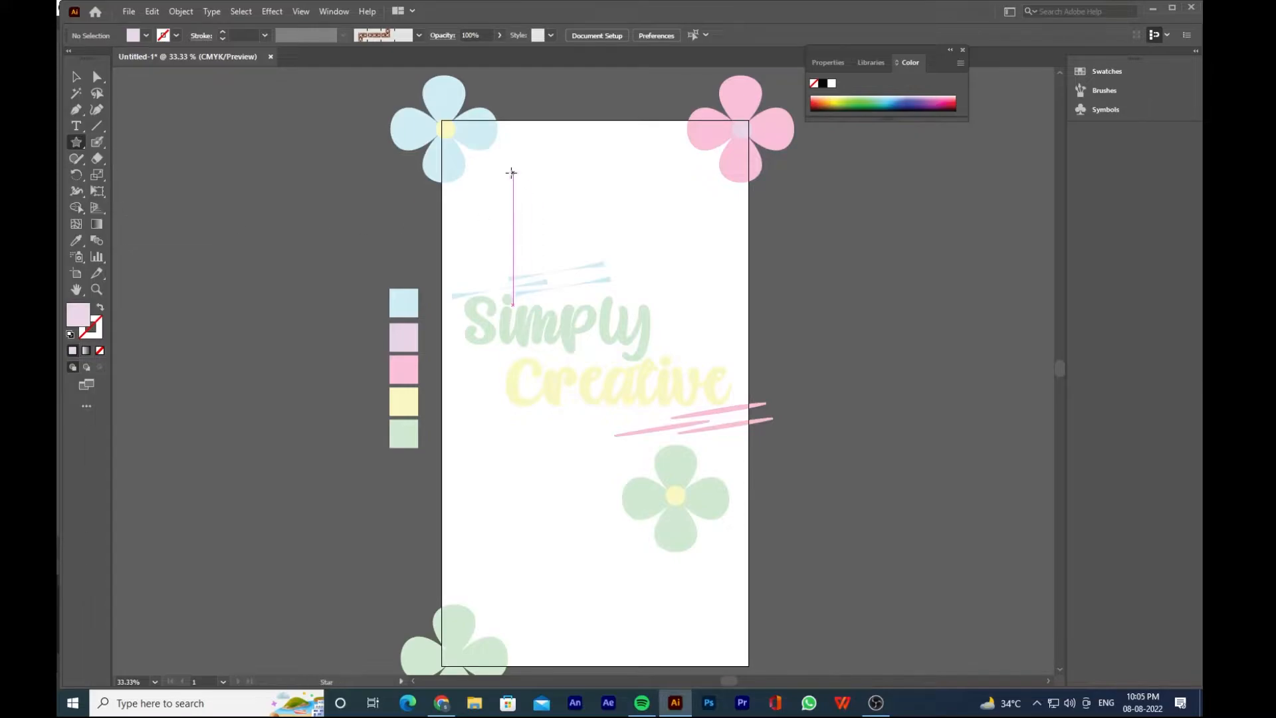
drag(506, 173, 516, 180)
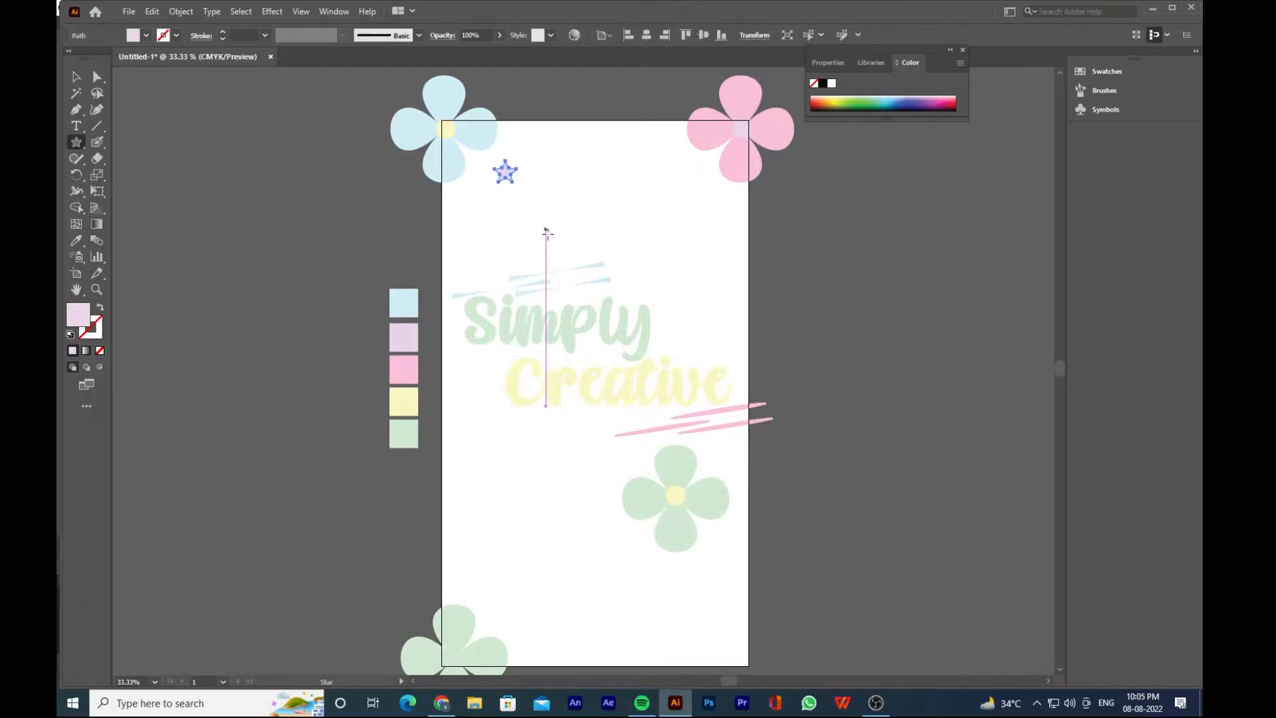
drag(650, 293, 656, 296)
drag(470, 379, 479, 387)
drag(594, 426, 602, 433)
drag(490, 543, 495, 548)
drag(674, 591, 680, 608)
drag(543, 601, 548, 608)
drag(684, 626, 685, 640)
drag(525, 460, 539, 473)
drag(590, 573, 593, 579)
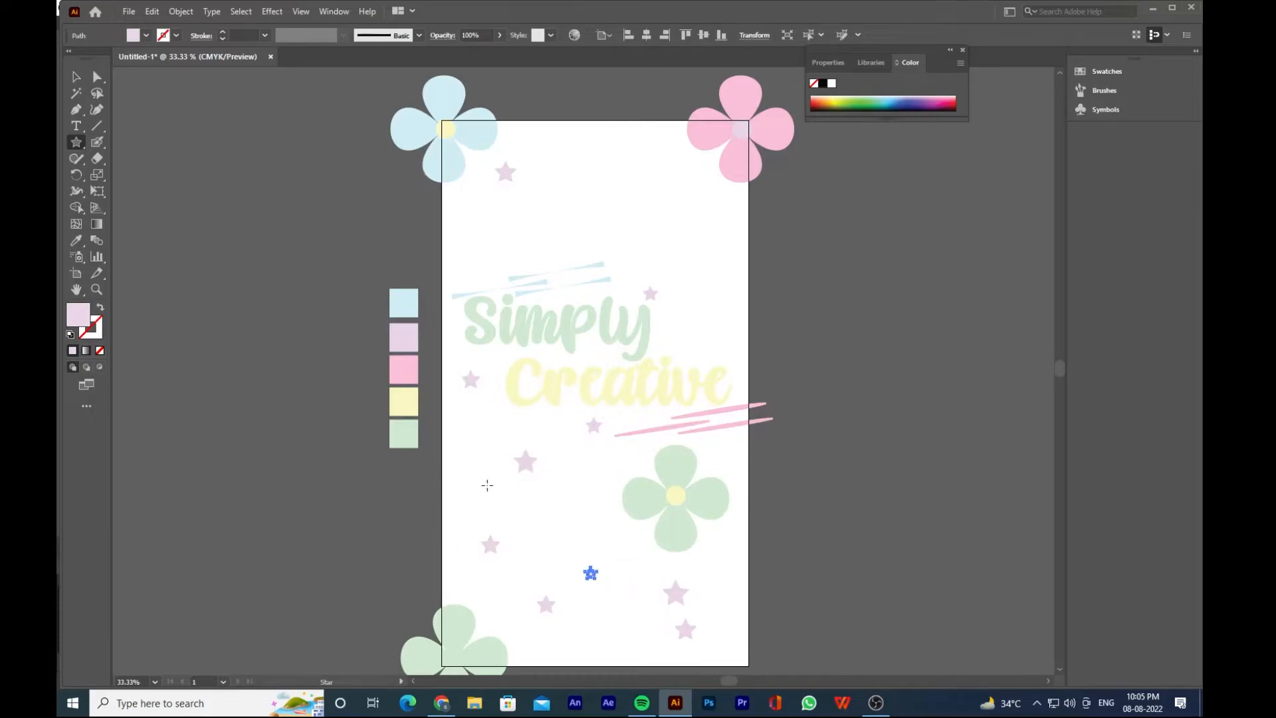
drag(464, 471, 469, 476)
drag(704, 262, 709, 269)
drag(604, 171, 608, 175)
drag(470, 219, 478, 226)
drag(576, 222, 581, 228)
click(78, 80)
Place a copy of the green flower's yellow centre circle on the green petals at the artboard's lower-left corner
scroll(345, 382, down, 3)
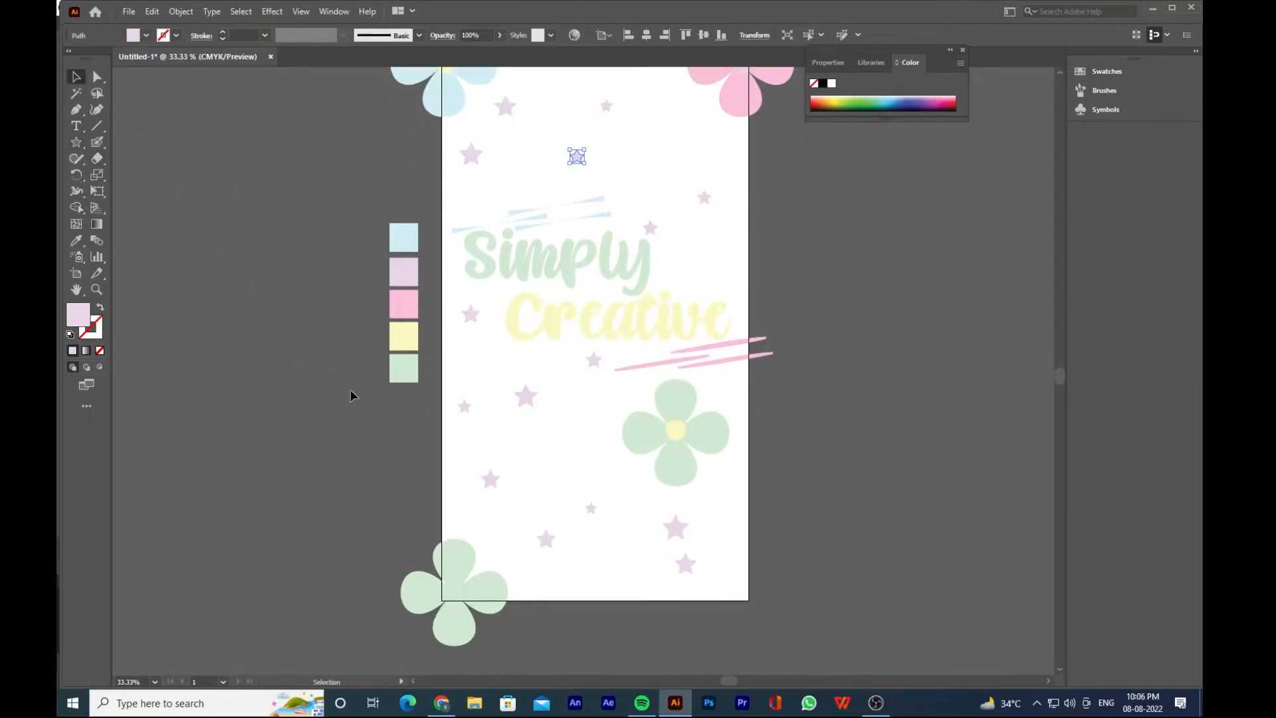
click(678, 432)
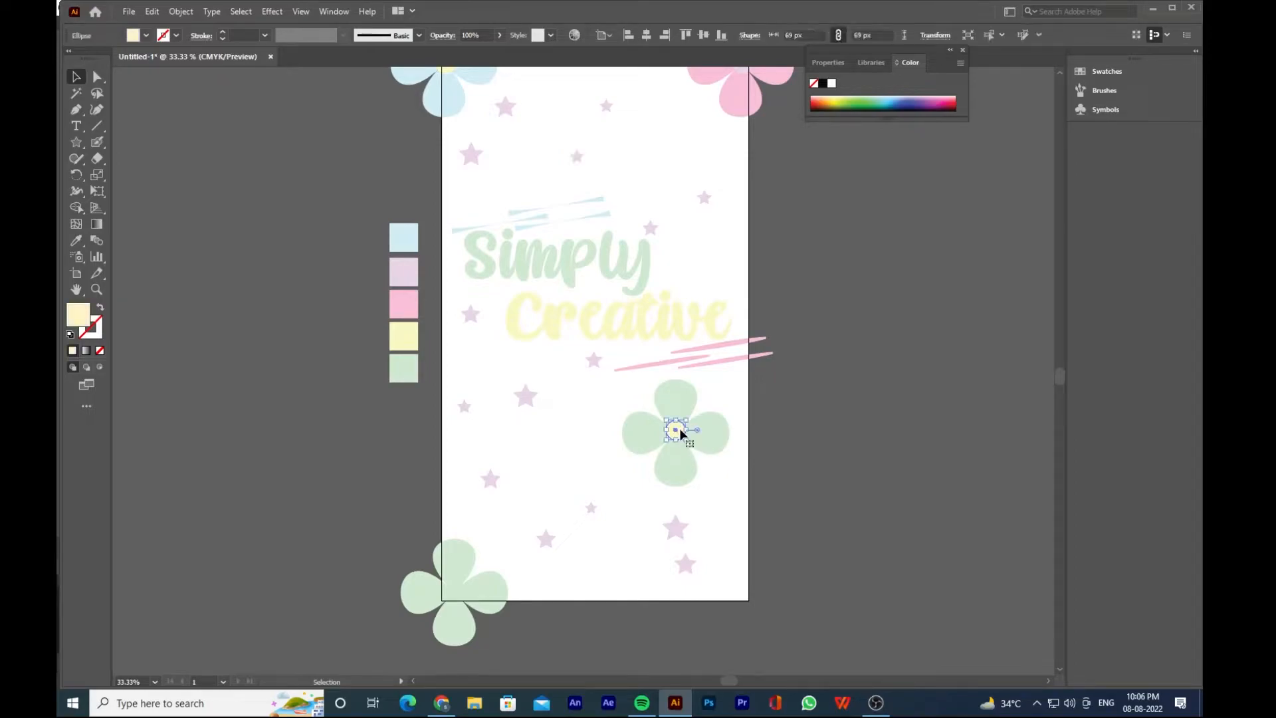
drag(682, 433, 461, 593)
click(784, 494)
scroll(666, 493, up, 3)
scroll(666, 493, down, 3)
scroll(666, 492, up, 3)
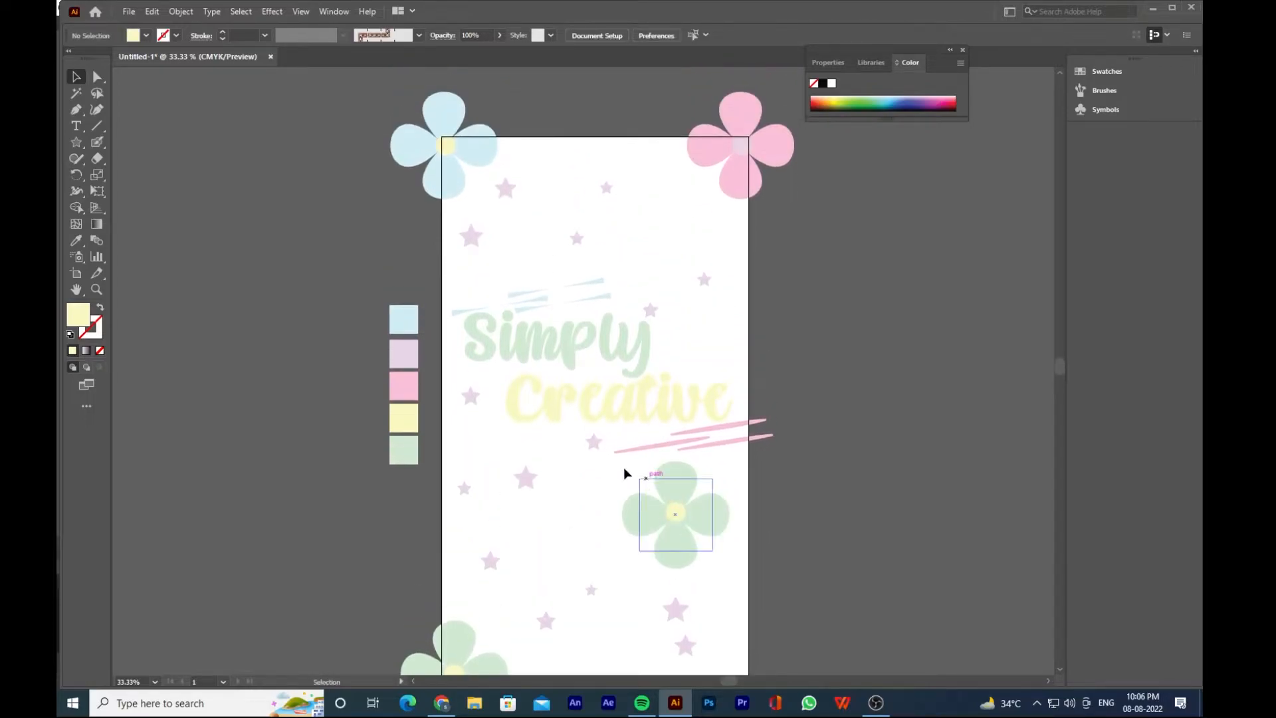
Place a copy of the light-blue corner flower on the artboard above the end of "Simply"
click(445, 149)
click(390, 110)
drag(445, 147, 641, 242)
Place another copy of the light-blue flower on the artboard's lower-right corner, aligned below the pink corner flower
scroll(835, 333, down, 3)
scroll(744, 317, up, 2)
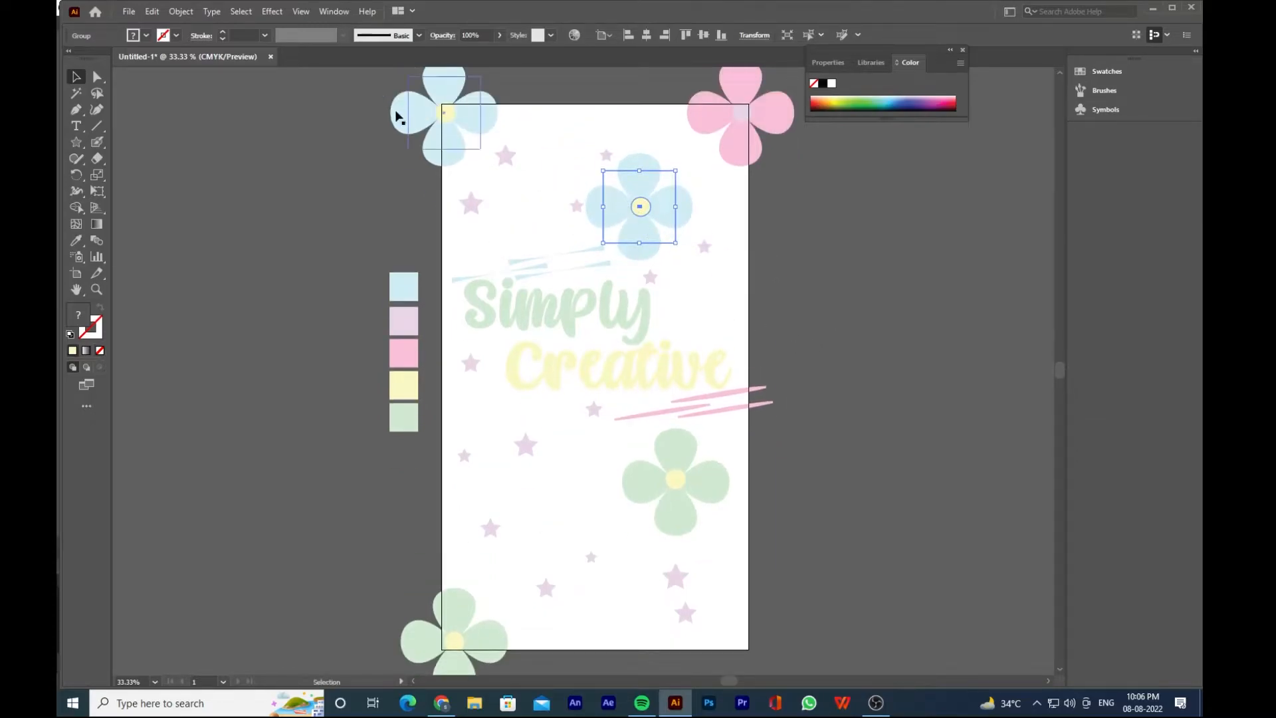
scroll(373, 140, up, 1)
drag(451, 156, 761, 620)
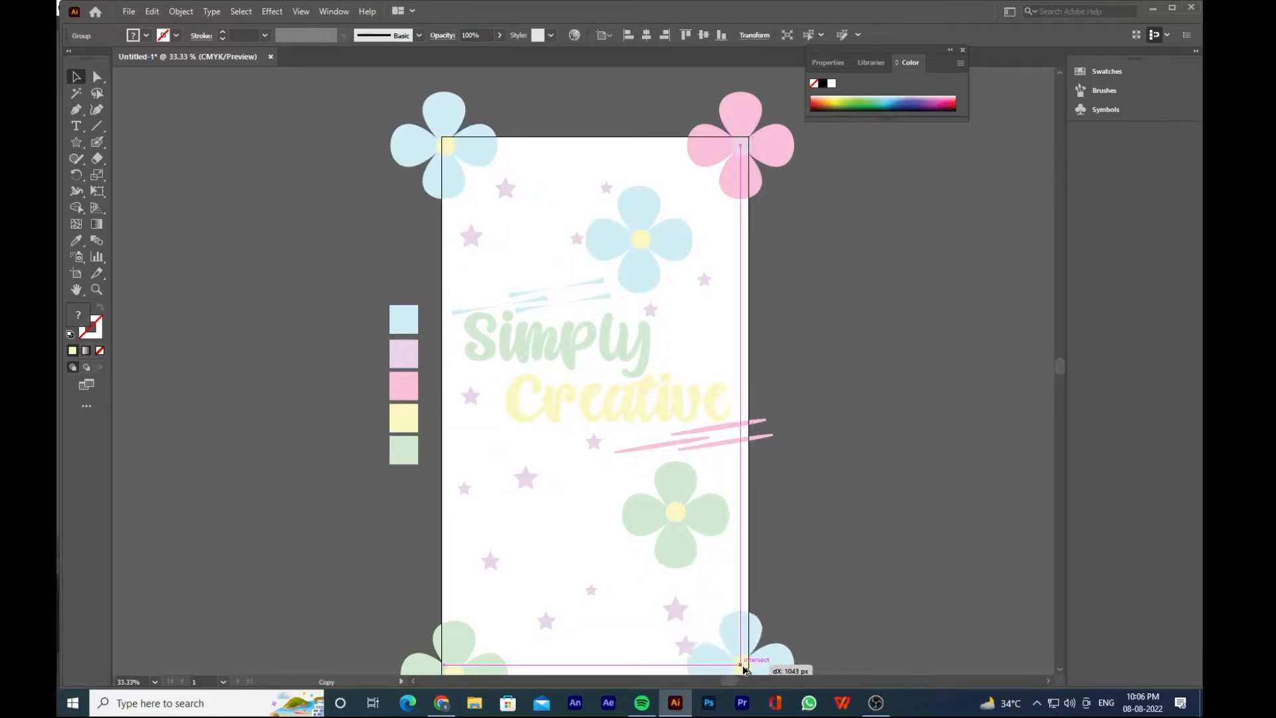
scroll(799, 408, down, 3)
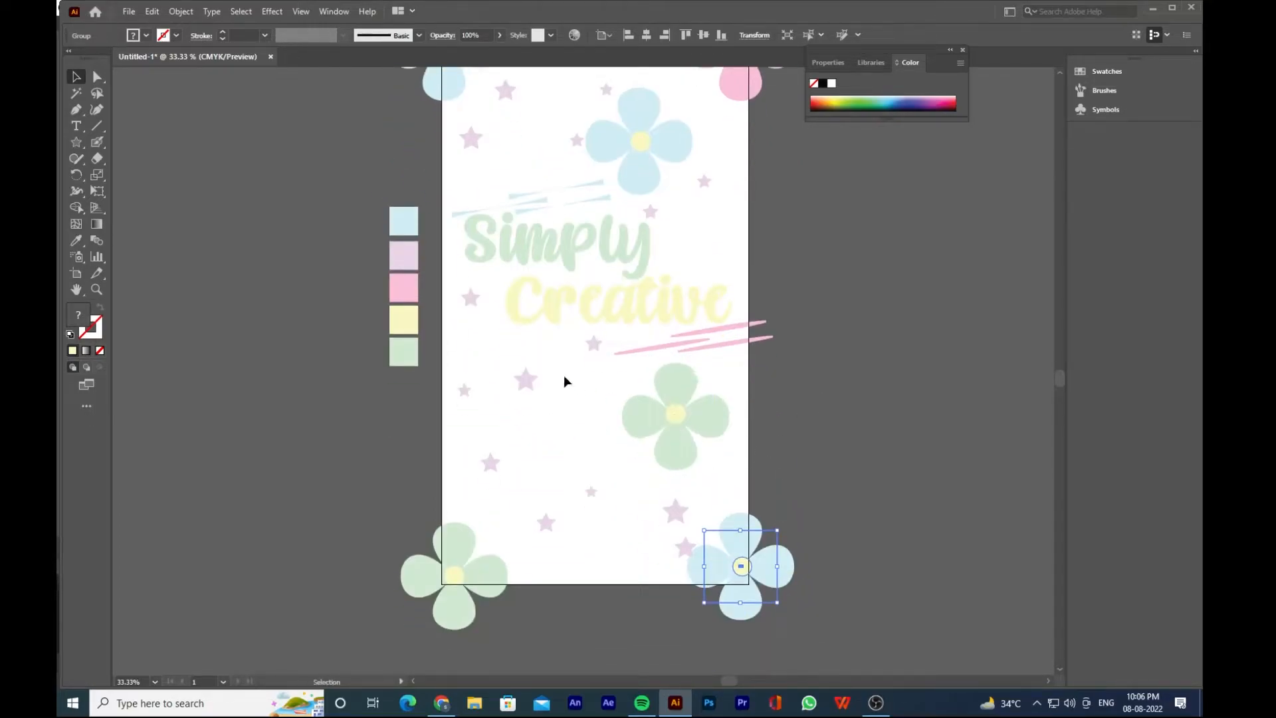
Place a copy of the pink flower below the beginning of "Creative", to the left of the green flower
click(682, 410)
scroll(658, 389, up, 2)
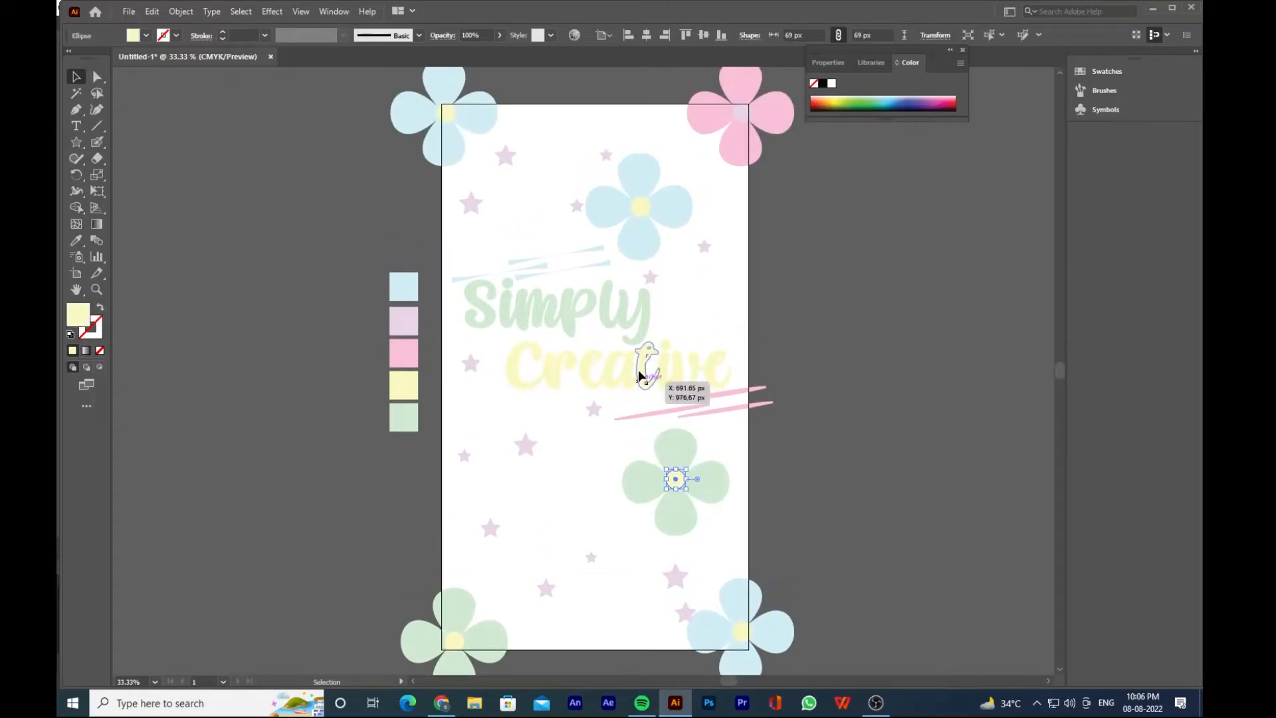
click(750, 120)
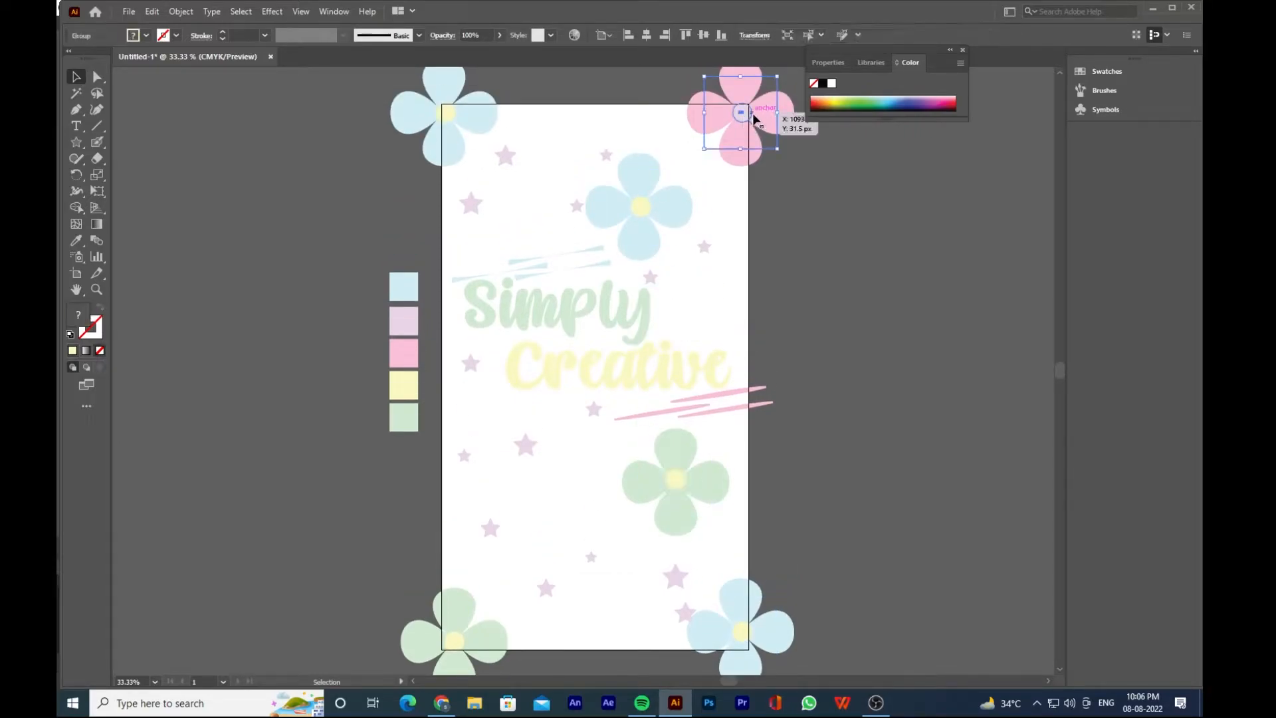
drag(748, 119, 488, 409)
click(561, 429)
Reposition the stars near the new pink and light-blue flowers so they sit in the gaps around them
drag(461, 453, 492, 585)
drag(490, 527, 478, 551)
drag(551, 581, 592, 475)
drag(473, 417, 476, 405)
drag(661, 277, 706, 228)
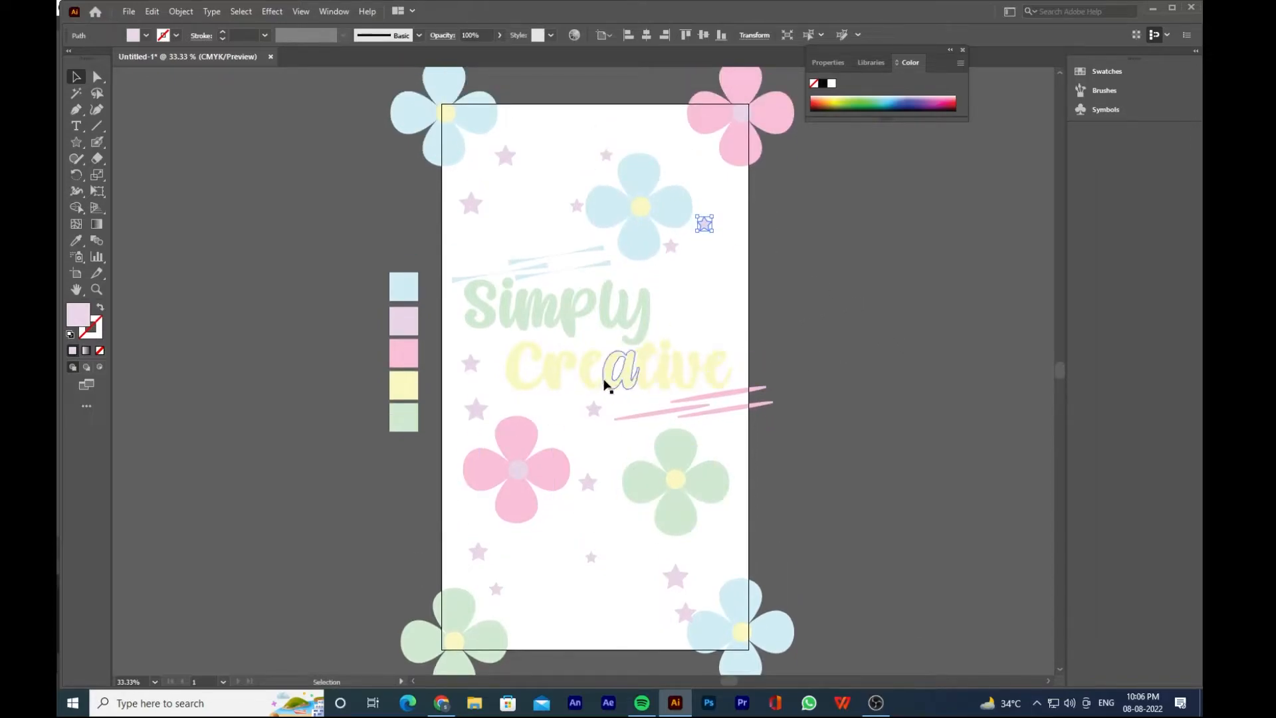
Recolour all the letters of "Creative" with the pink swatch colour
click(644, 381)
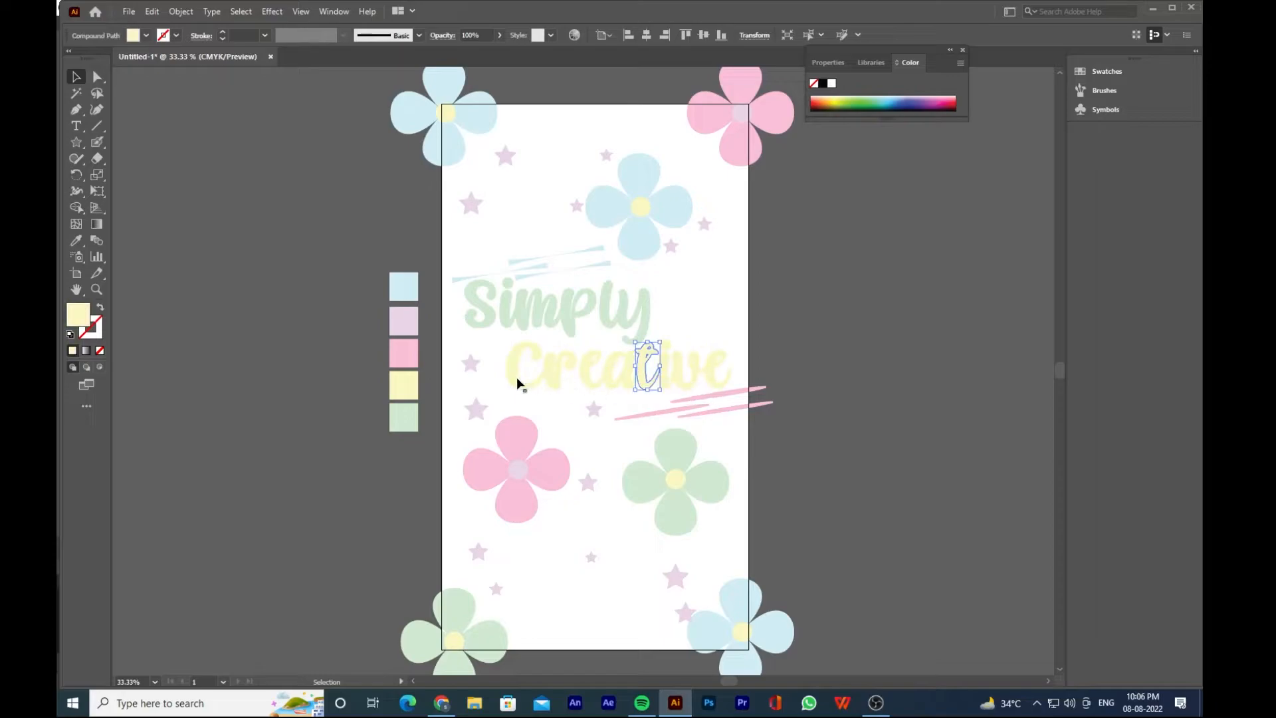
drag(734, 383, 734, 385)
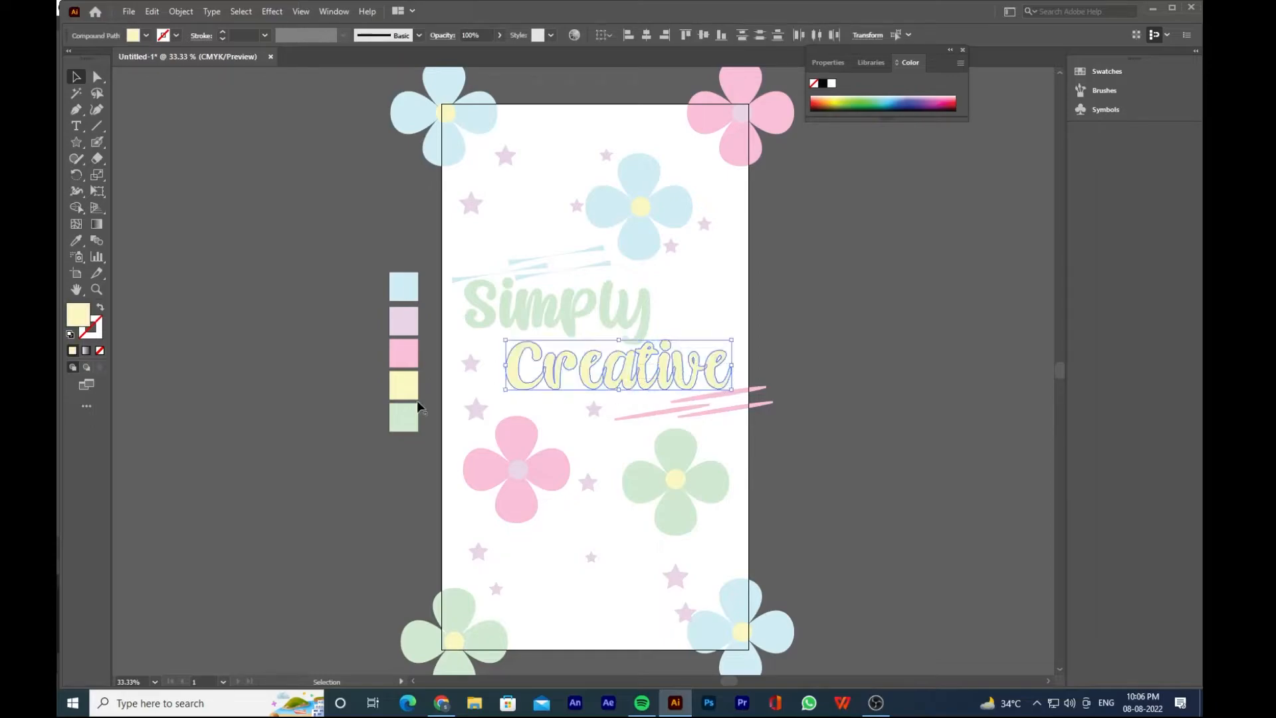
click(76, 241)
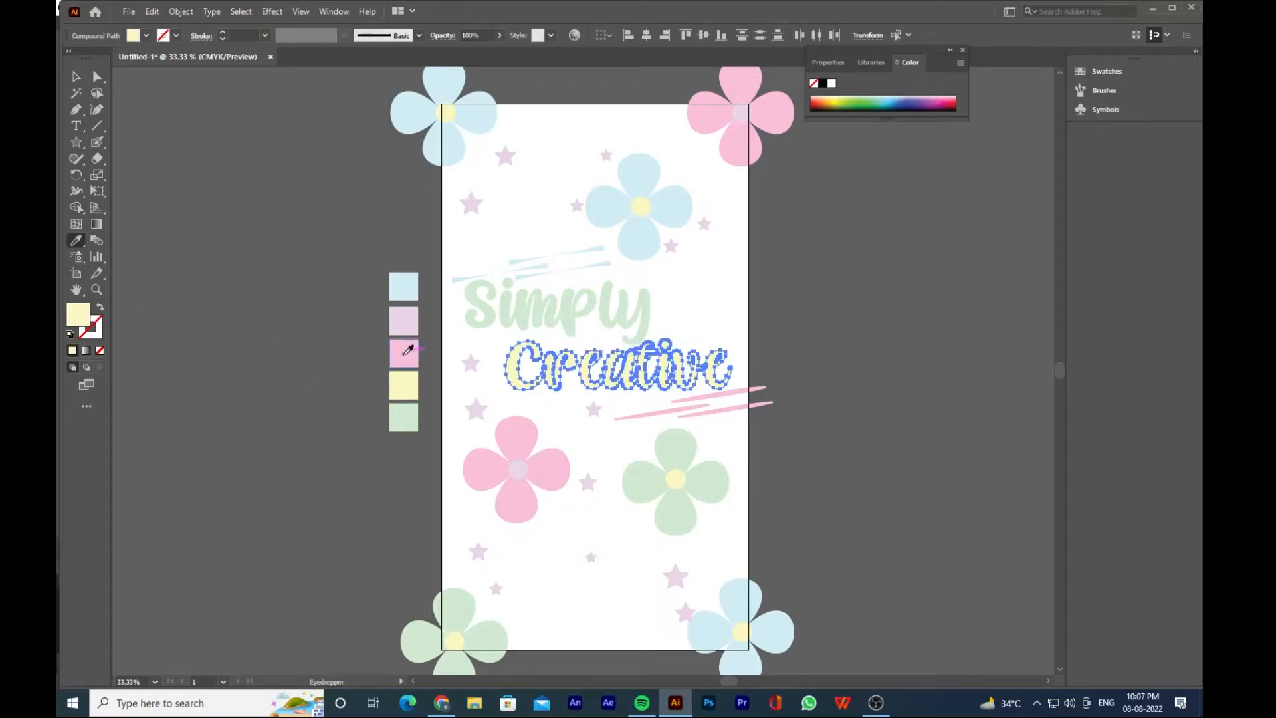
click(408, 350)
click(76, 76)
click(924, 321)
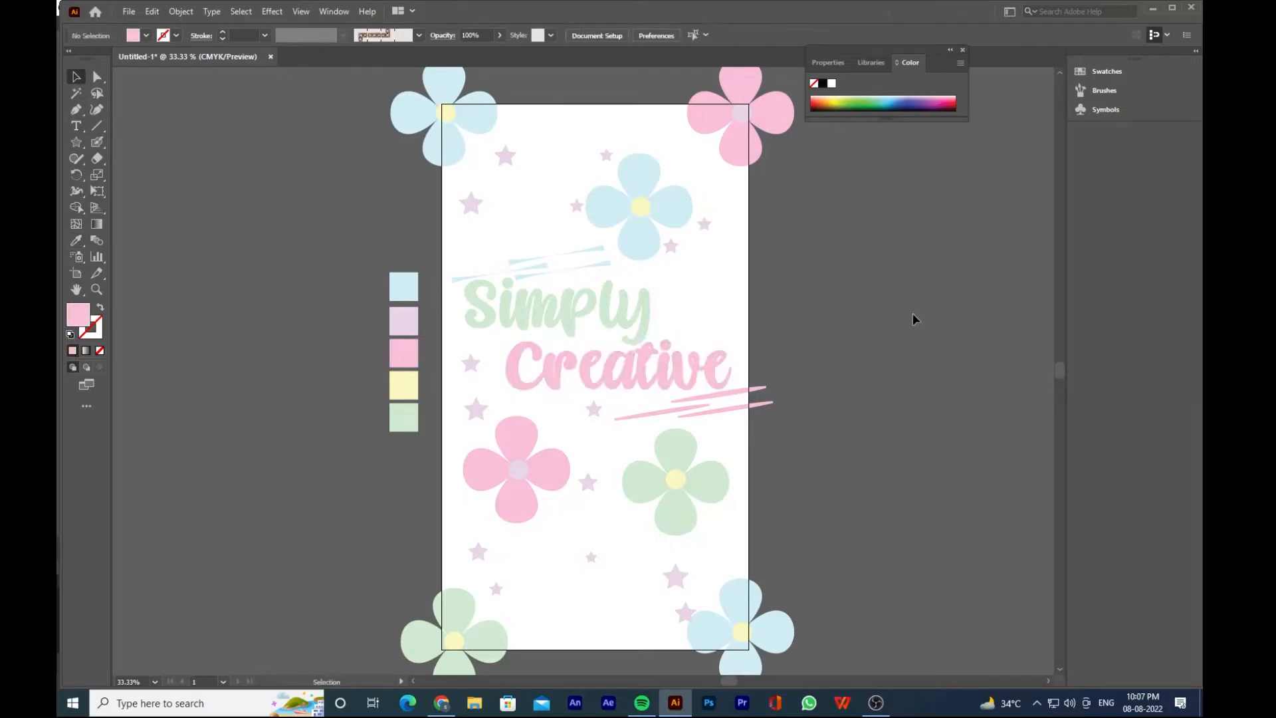
Place a copy of the light-blue corner flower on the artboard's right edge beside "Simply" and recolour it yellow
click(476, 123)
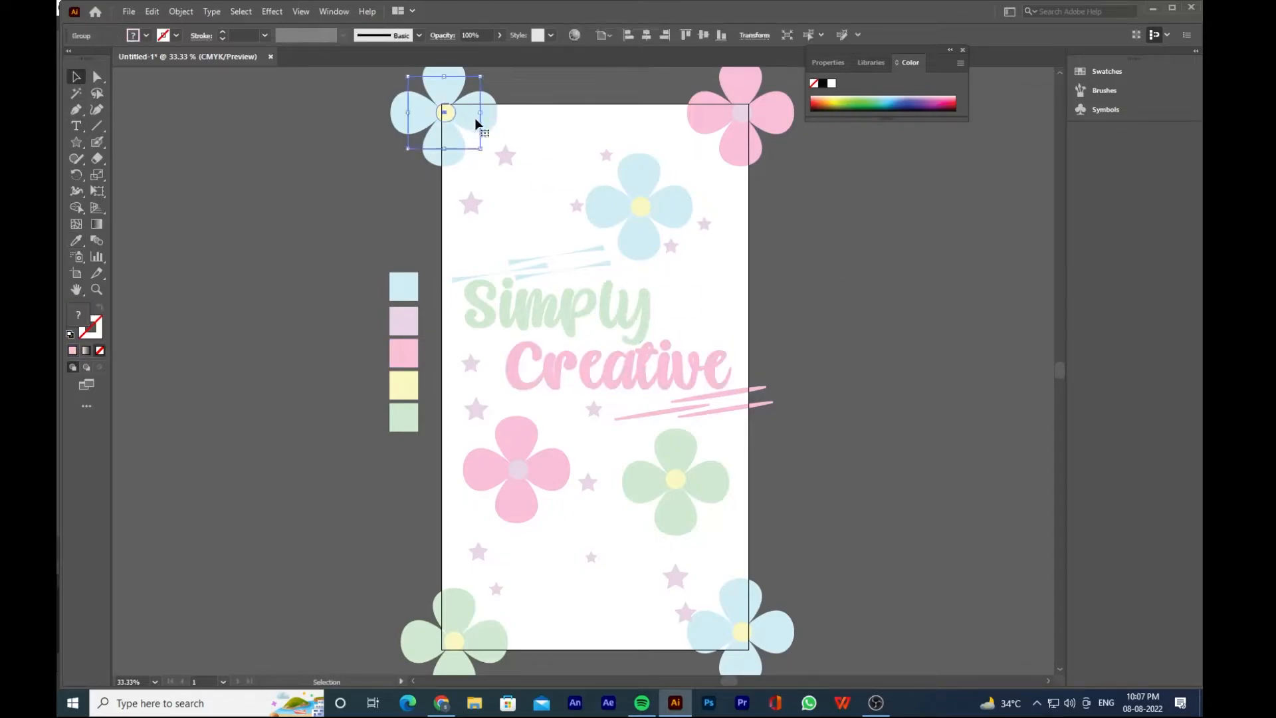
drag(493, 114, 806, 301)
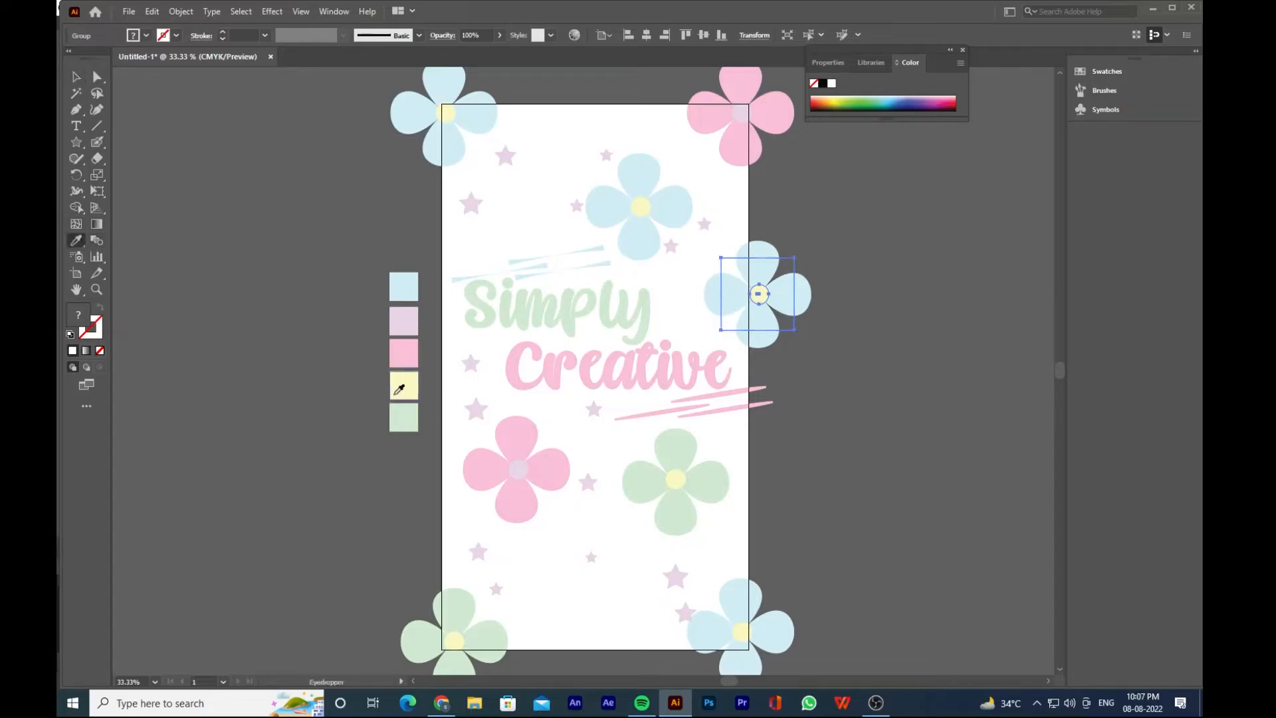
click(403, 386)
Recolour the centre circle of the yellow flower with the pink swatch colour
click(97, 76)
click(759, 293)
click(76, 240)
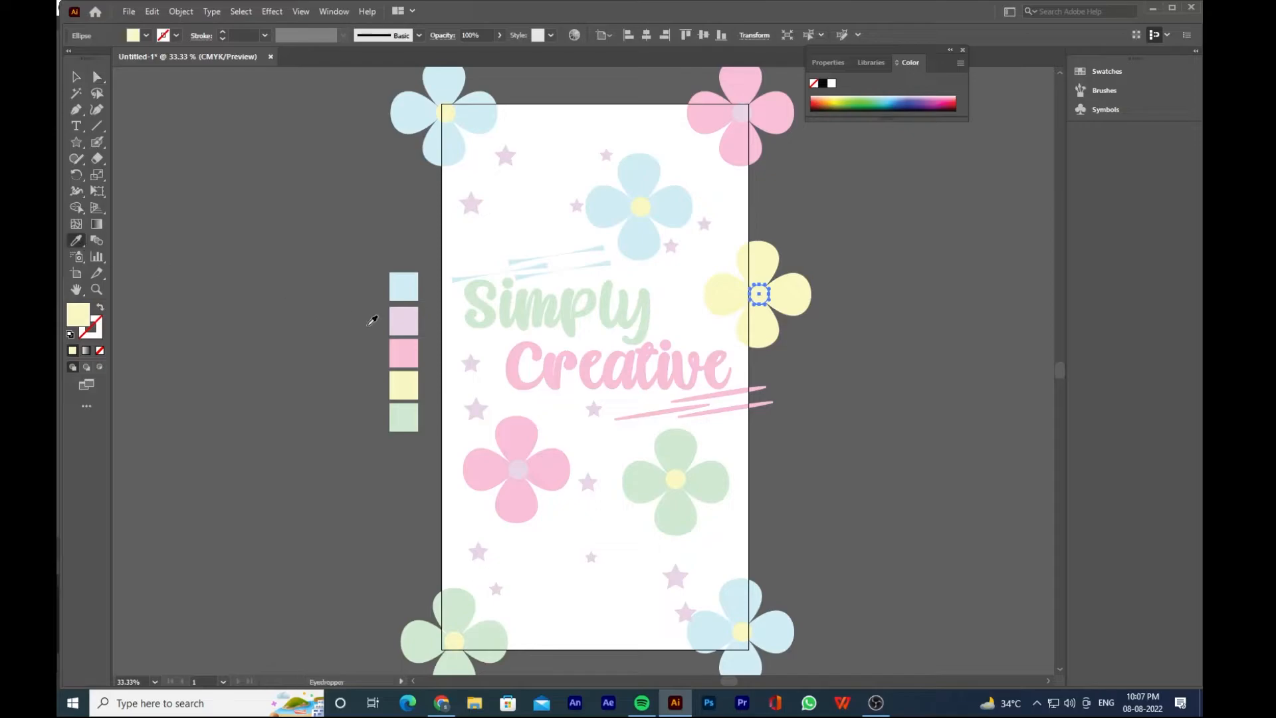
click(409, 353)
click(75, 76)
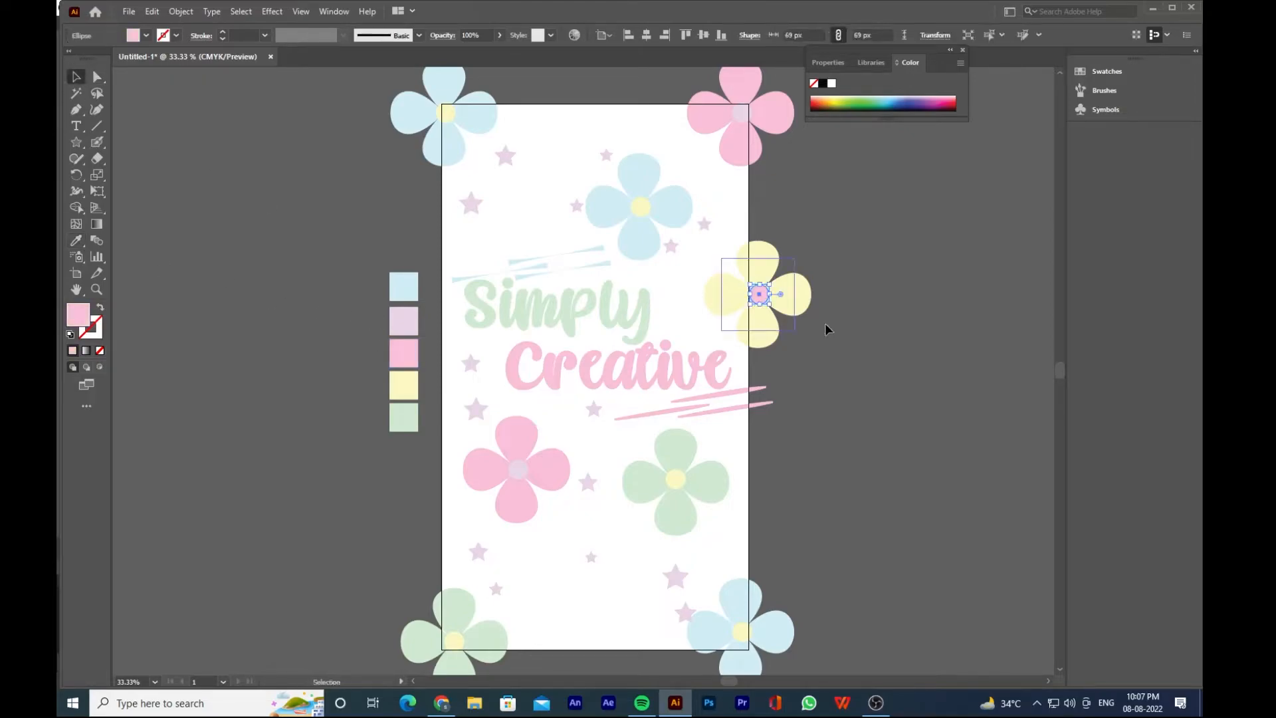
click(888, 321)
scroll(864, 339, down, 1)
scroll(838, 305, up, 1)
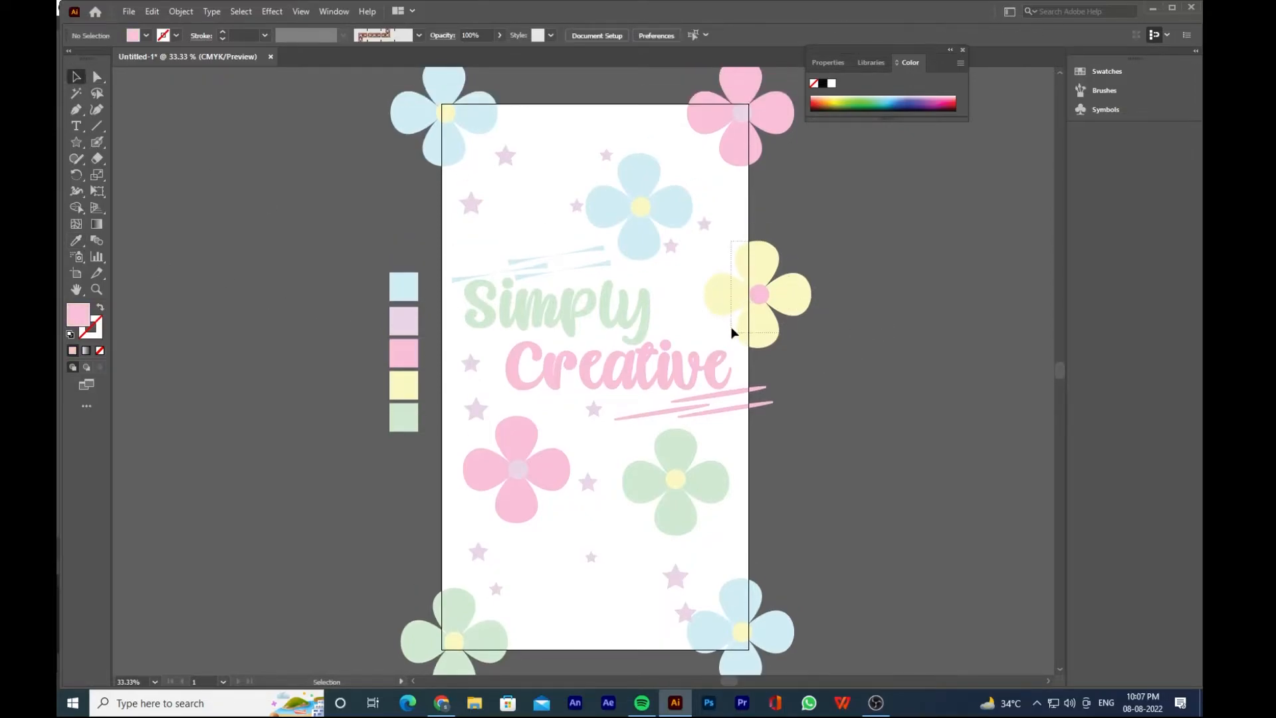
Place a copy of the yellow flower on the artboard's left edge and shift "Simply" right, clear of it
click(781, 294)
drag(781, 293, 465, 329)
click(644, 325)
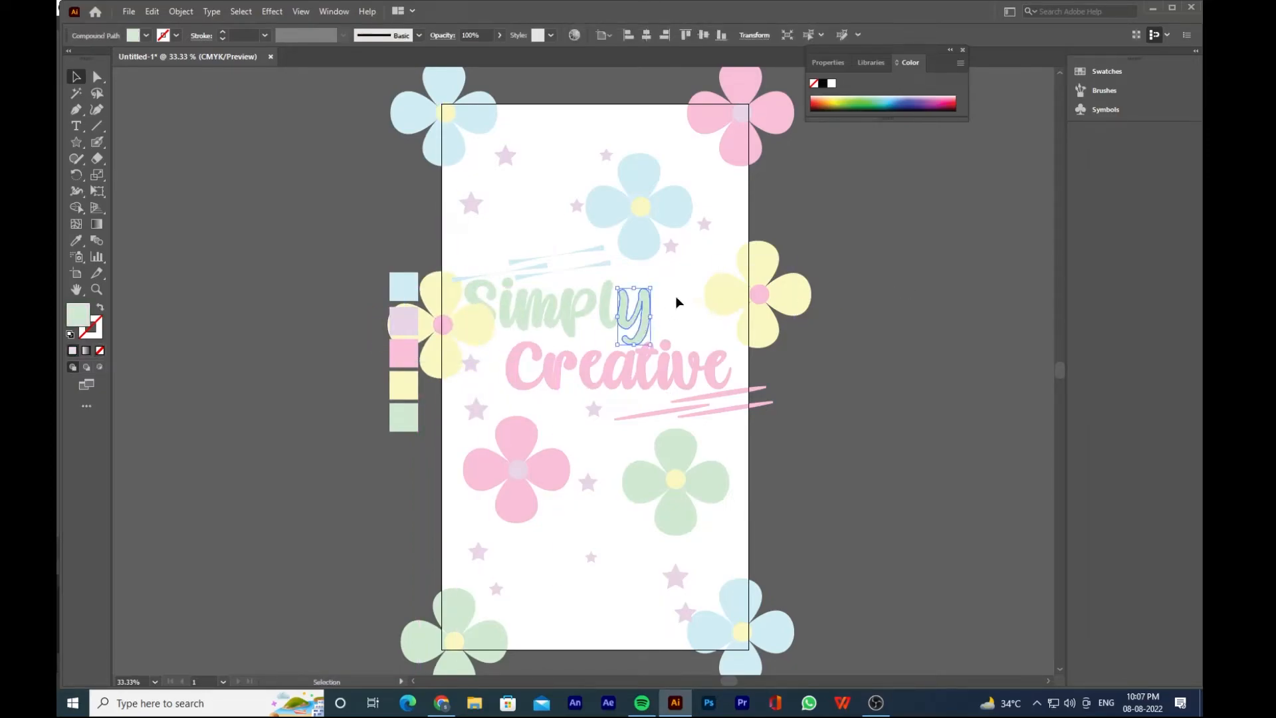
drag(662, 295, 611, 312)
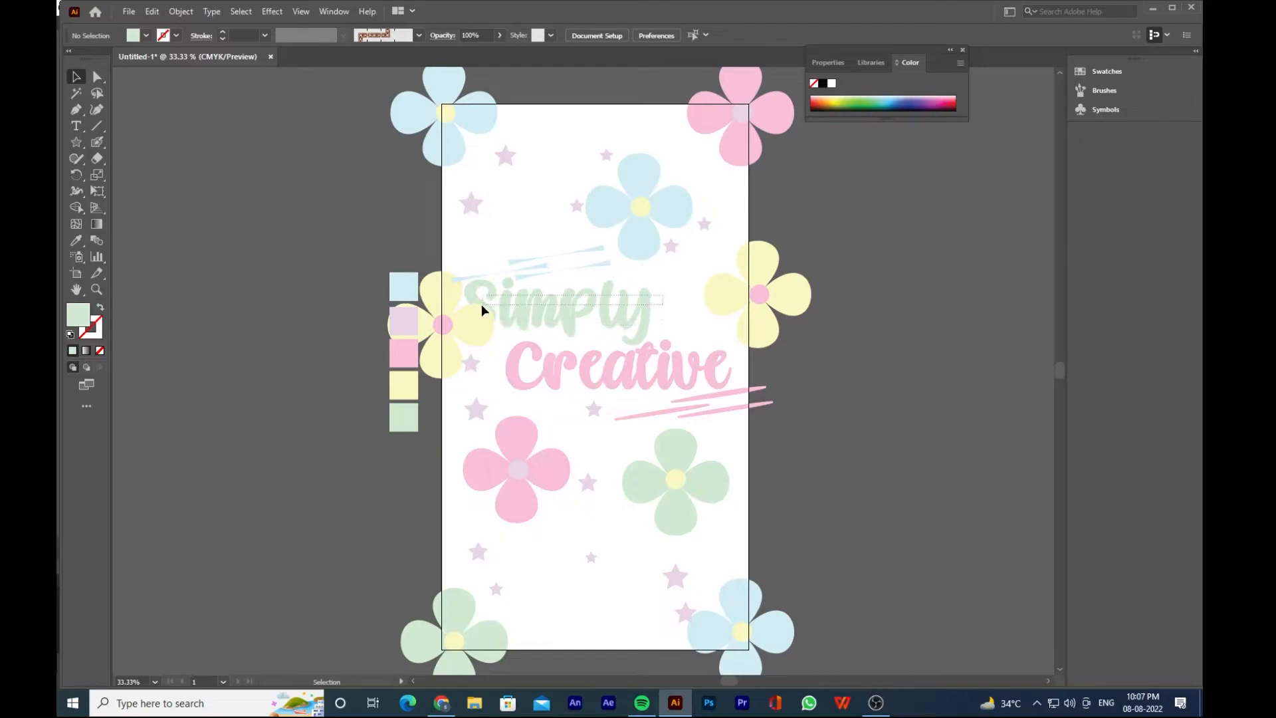
drag(482, 307, 588, 318)
click(1001, 243)
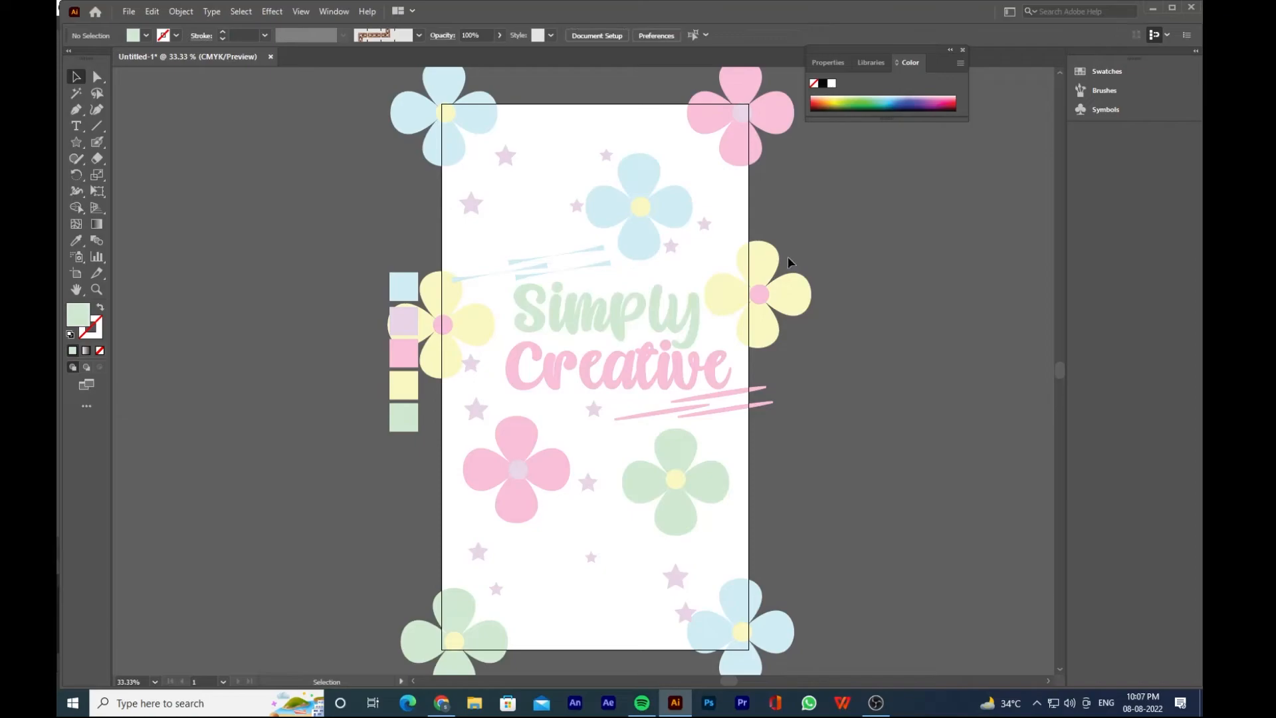
Bring the yellow flower on the artboard's left edge to the front of the stacking order
click(448, 296)
right_click(448, 293)
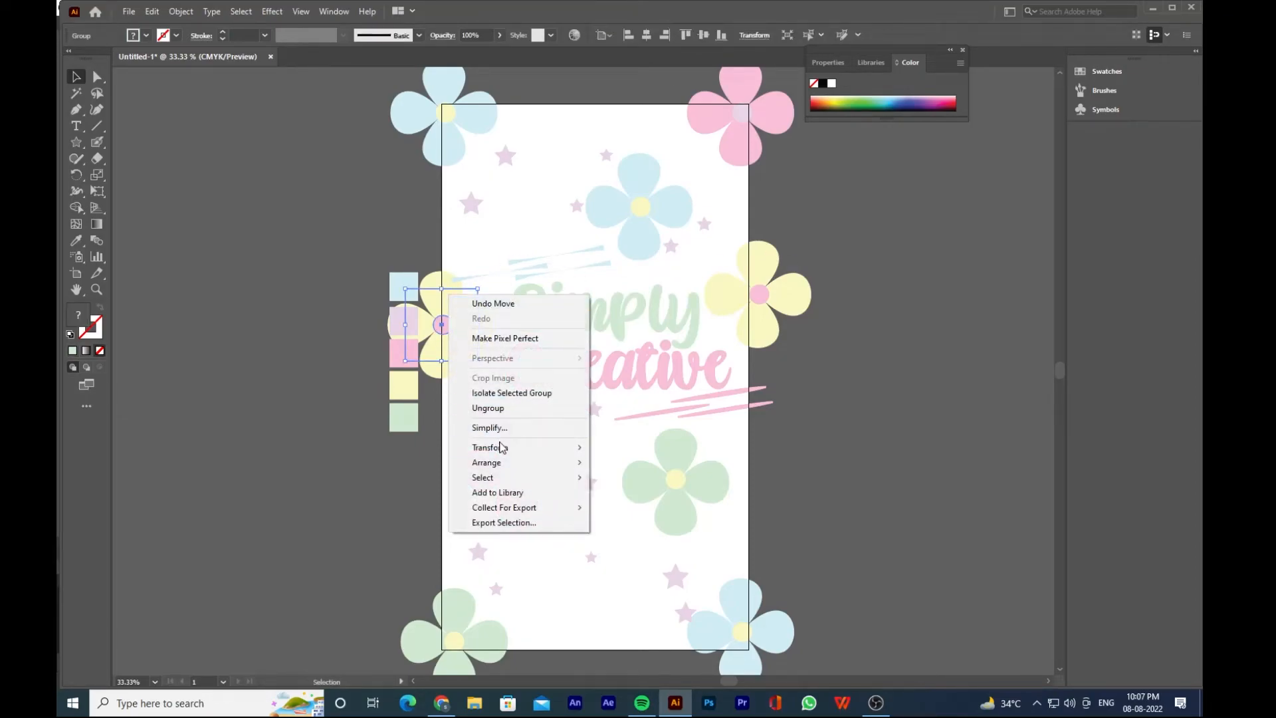
mouse_move(502, 465)
click(632, 464)
click(898, 426)
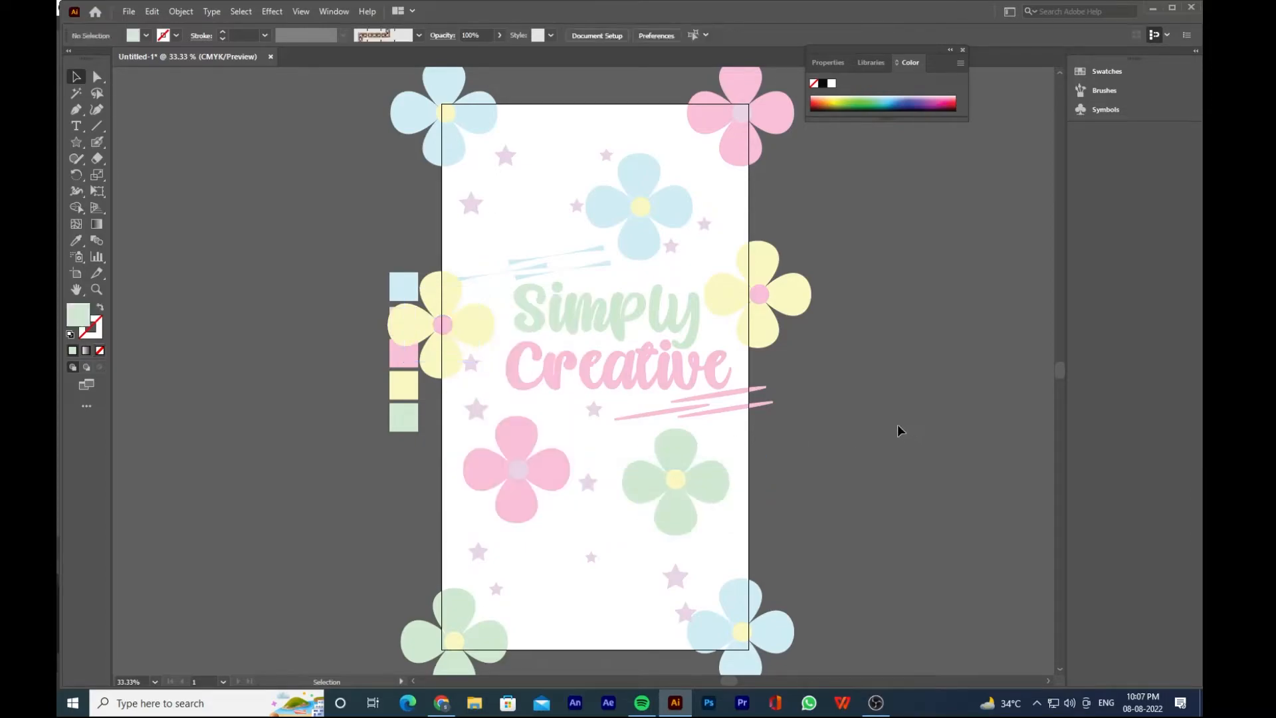
Move the five colour swatches farther left, clear of the yellow flower, and set that flower back on the artboard's left edge
click(404, 285)
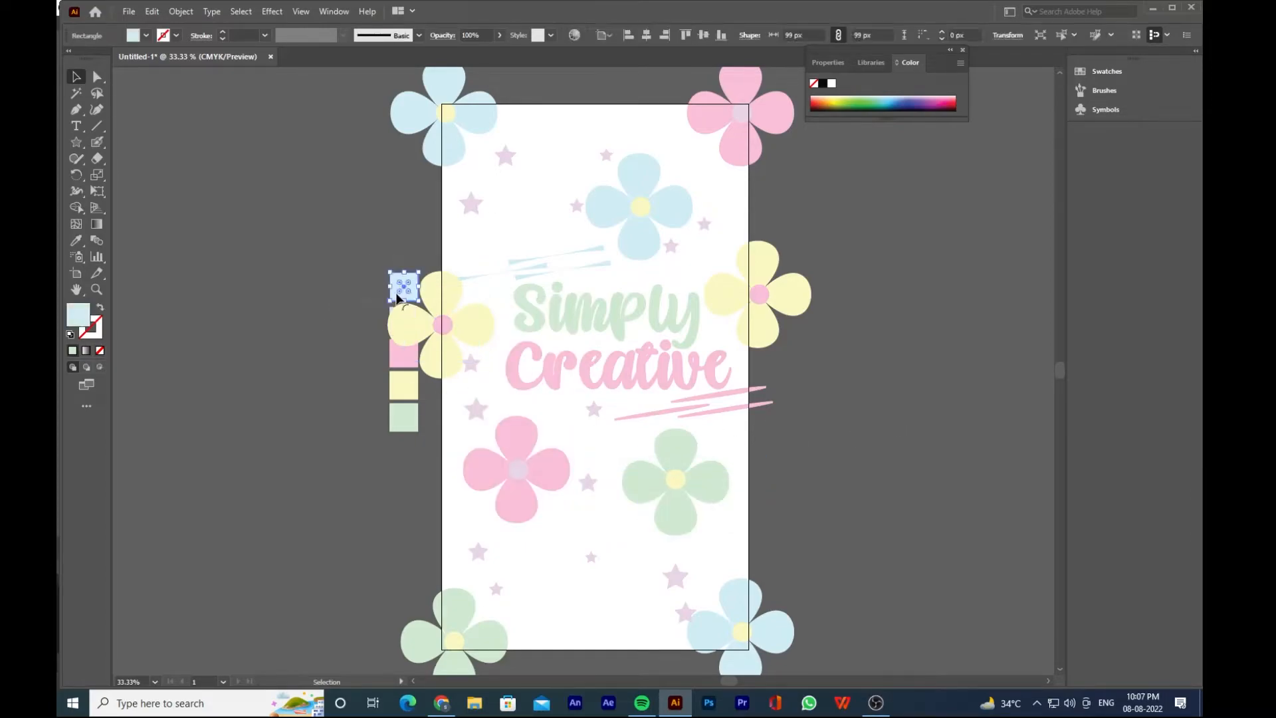
drag(514, 352, 597, 365)
click(492, 436)
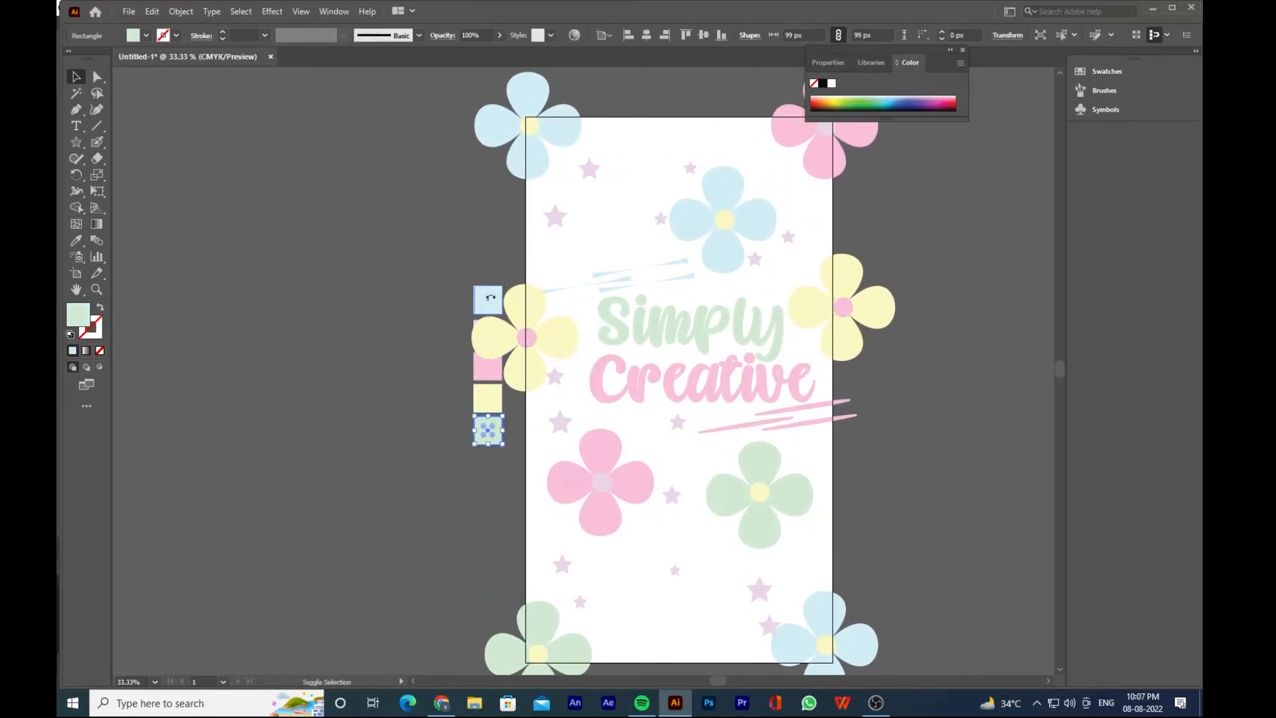
shift+click(493, 296)
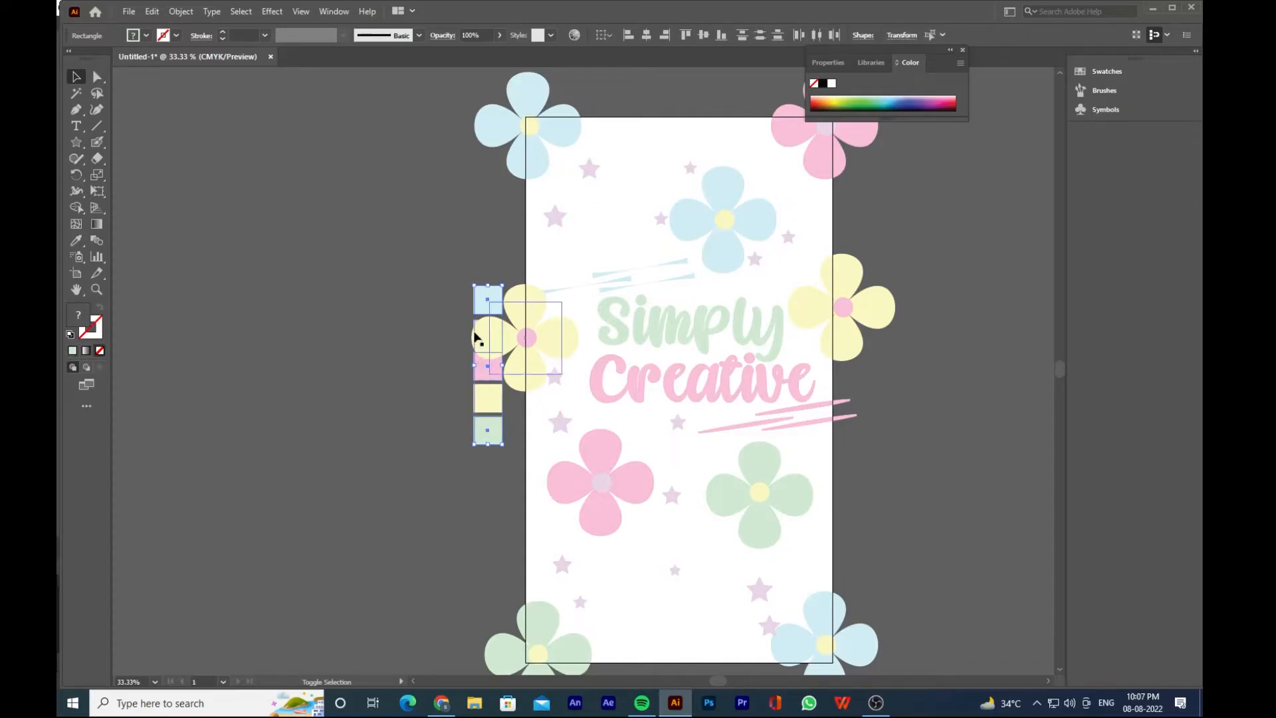
drag(481, 305, 418, 299)
drag(476, 330, 413, 332)
drag(489, 369, 412, 372)
drag(488, 399, 411, 443)
key(ctrl+z)
click(472, 388)
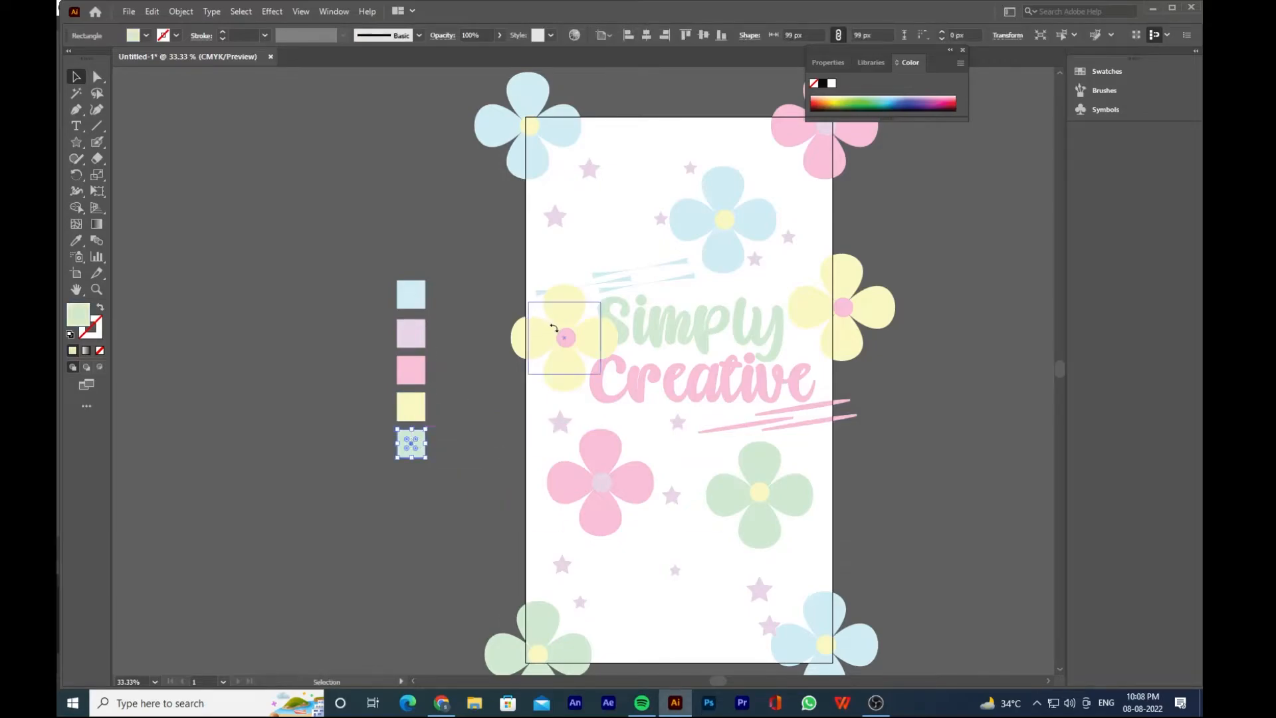
click(572, 339)
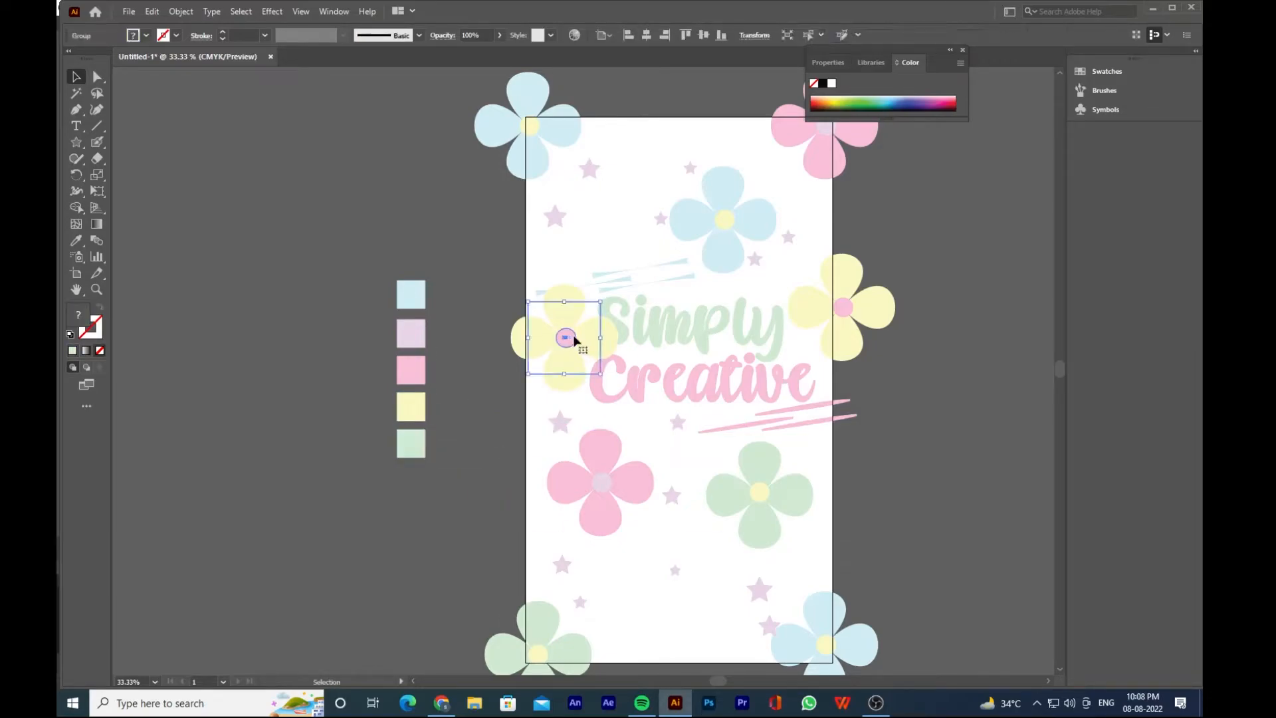
drag(584, 344, 541, 329)
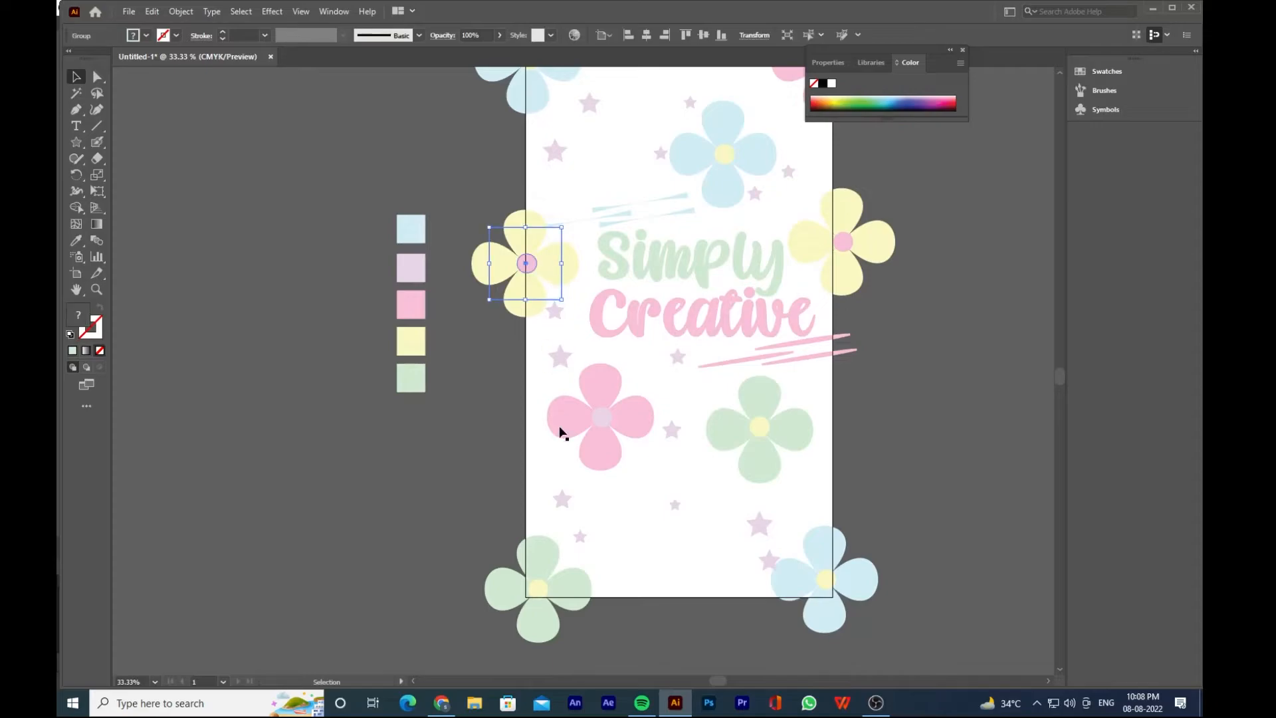
Place copies of the yellow flower midway along the artboard's top and bottom edges, between the corner flowers
scroll(543, 233, down, 1)
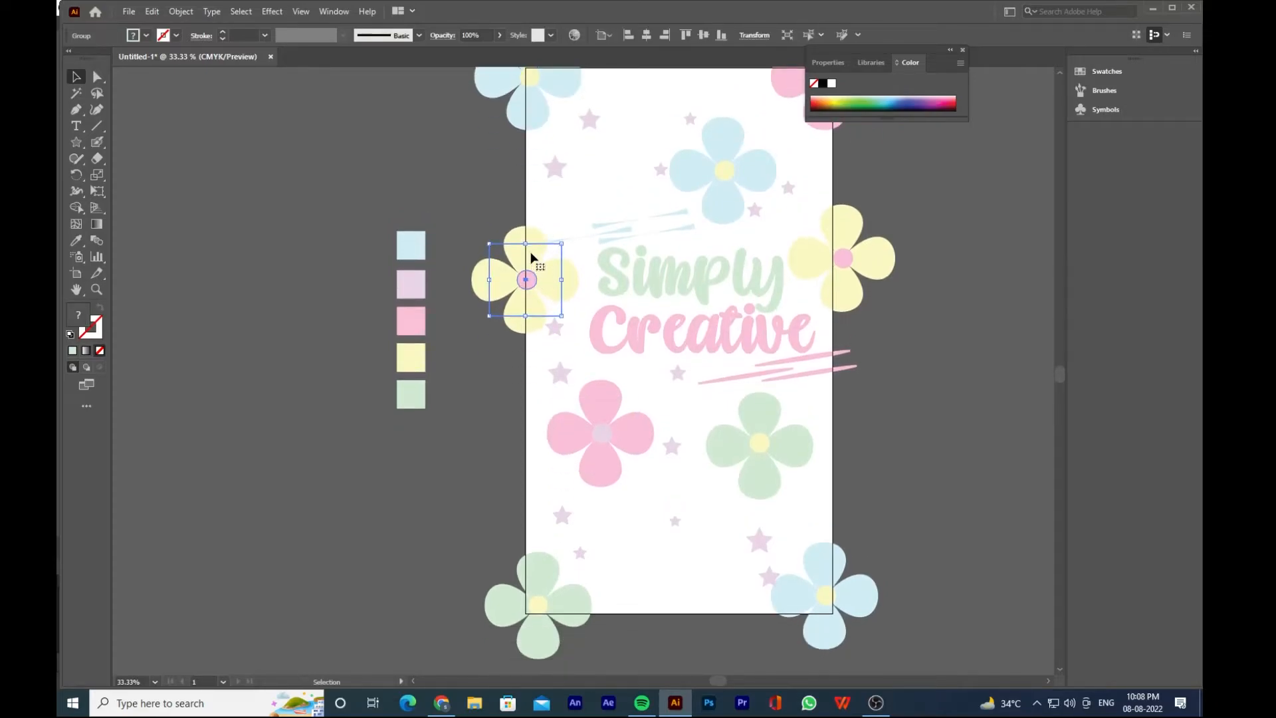
drag(532, 258, 694, 218)
scroll(564, 529, up, 3)
click(969, 360)
scroll(966, 365, down, 3)
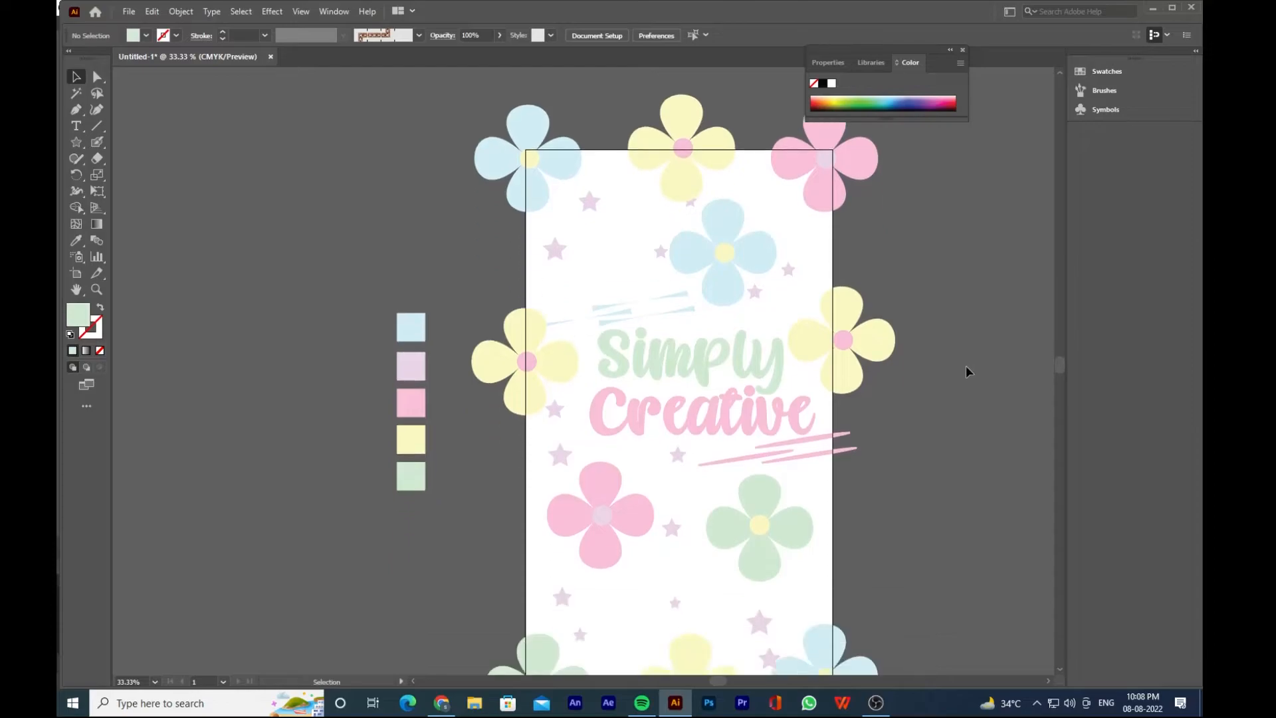
scroll(875, 475, up, 1)
scroll(764, 313, down, 2)
scroll(856, 290, up, 1)
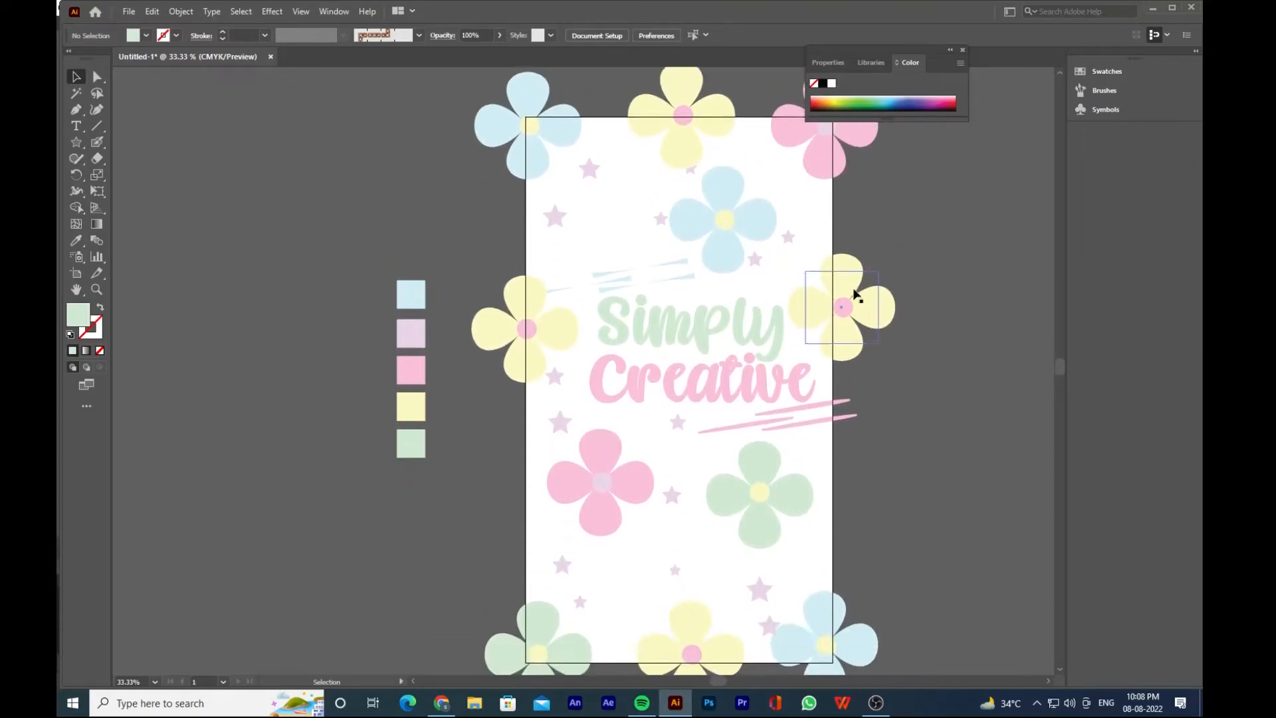
key(ctrl+minus)
key(ctrl+minus)
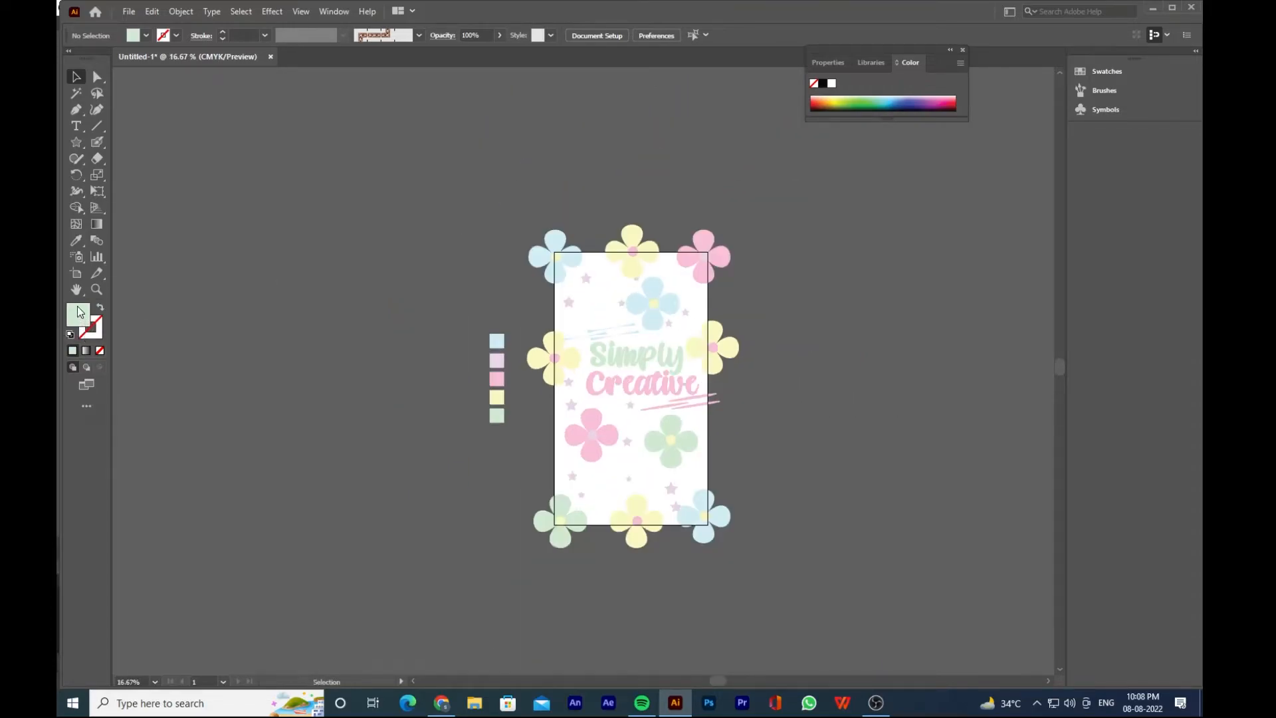
click(76, 144)
click(107, 145)
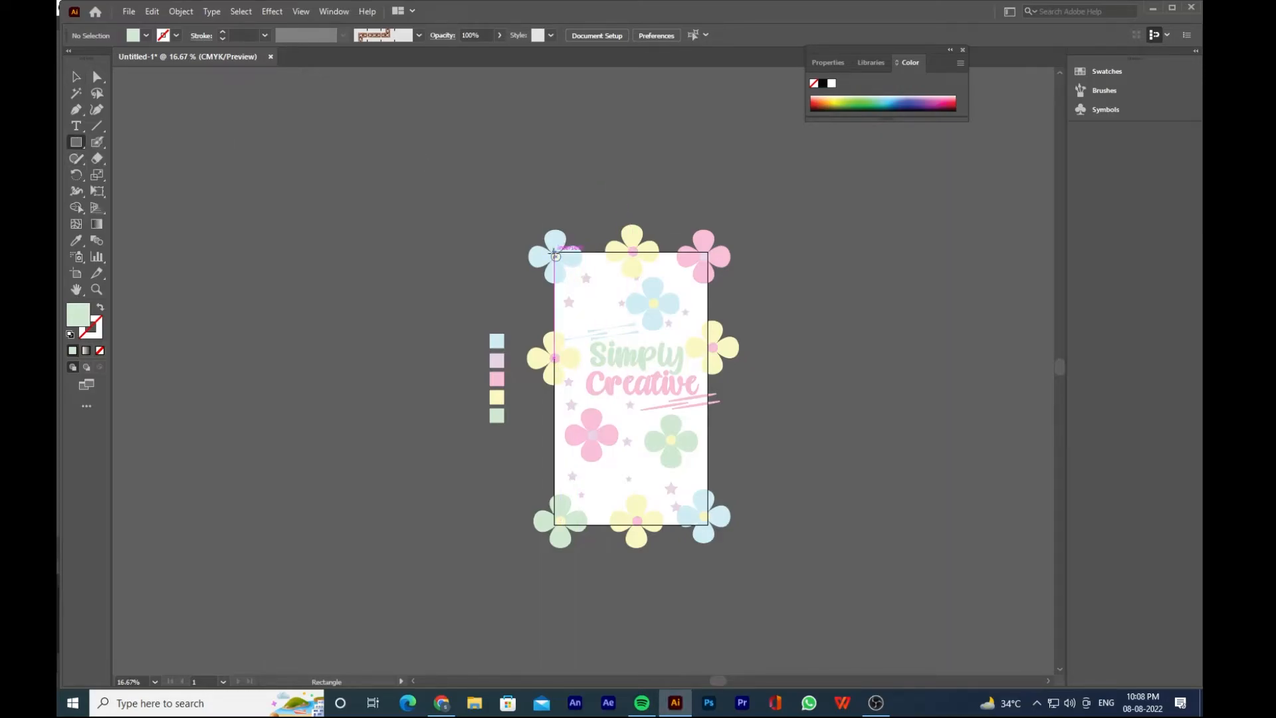
key(v)
key(z)
click(650, 410)
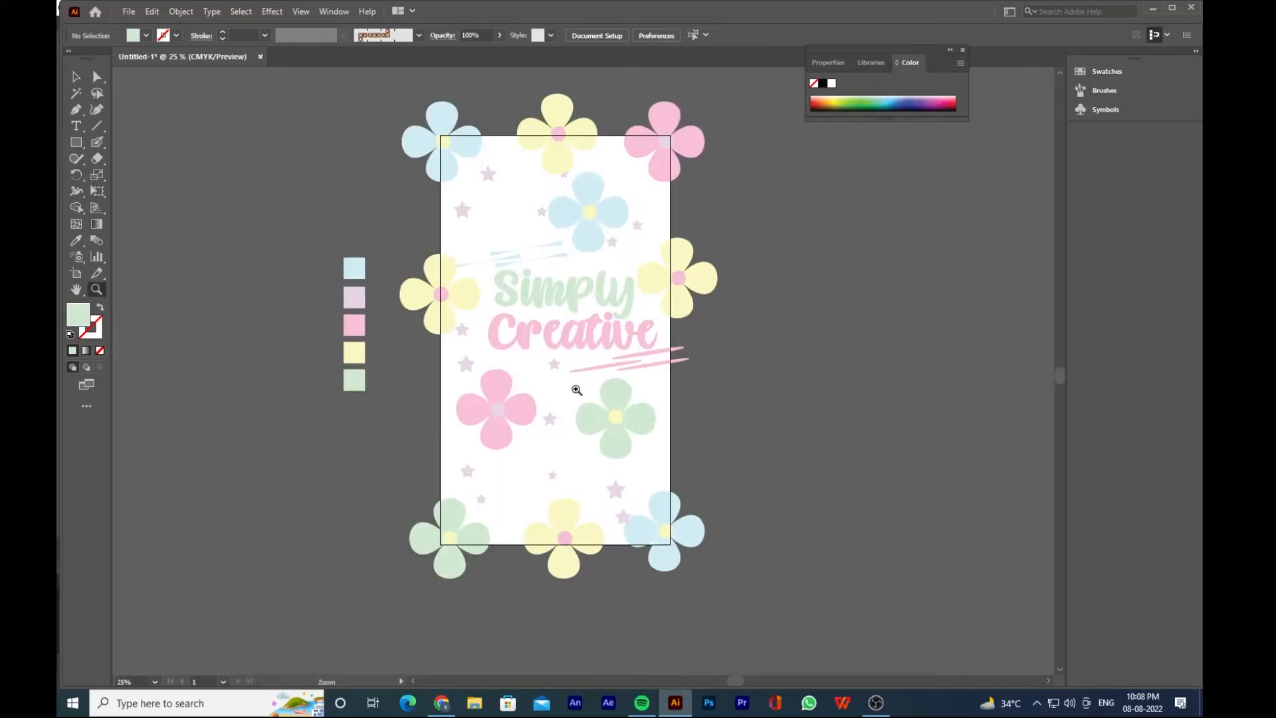
Recolour five small stars green: three around the upper light-blue flower and two near the bottom green and yellow flowers
click(77, 75)
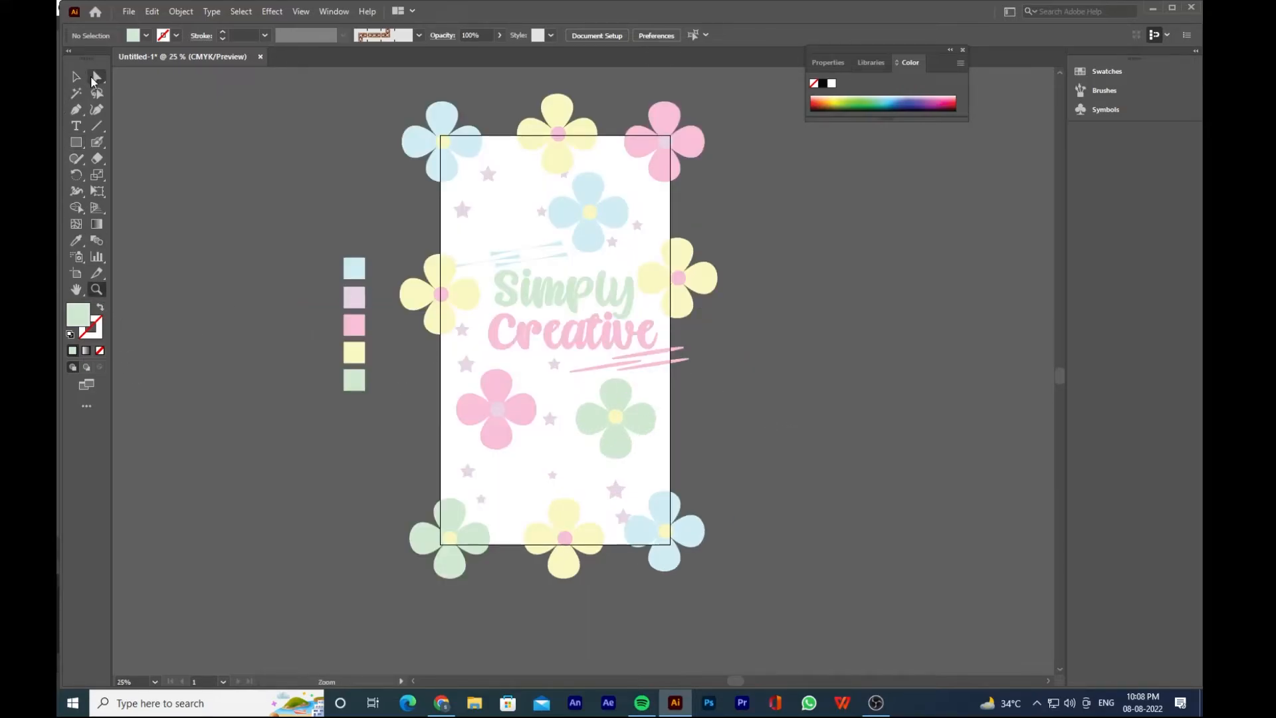
click(482, 500)
shift+click(553, 475)
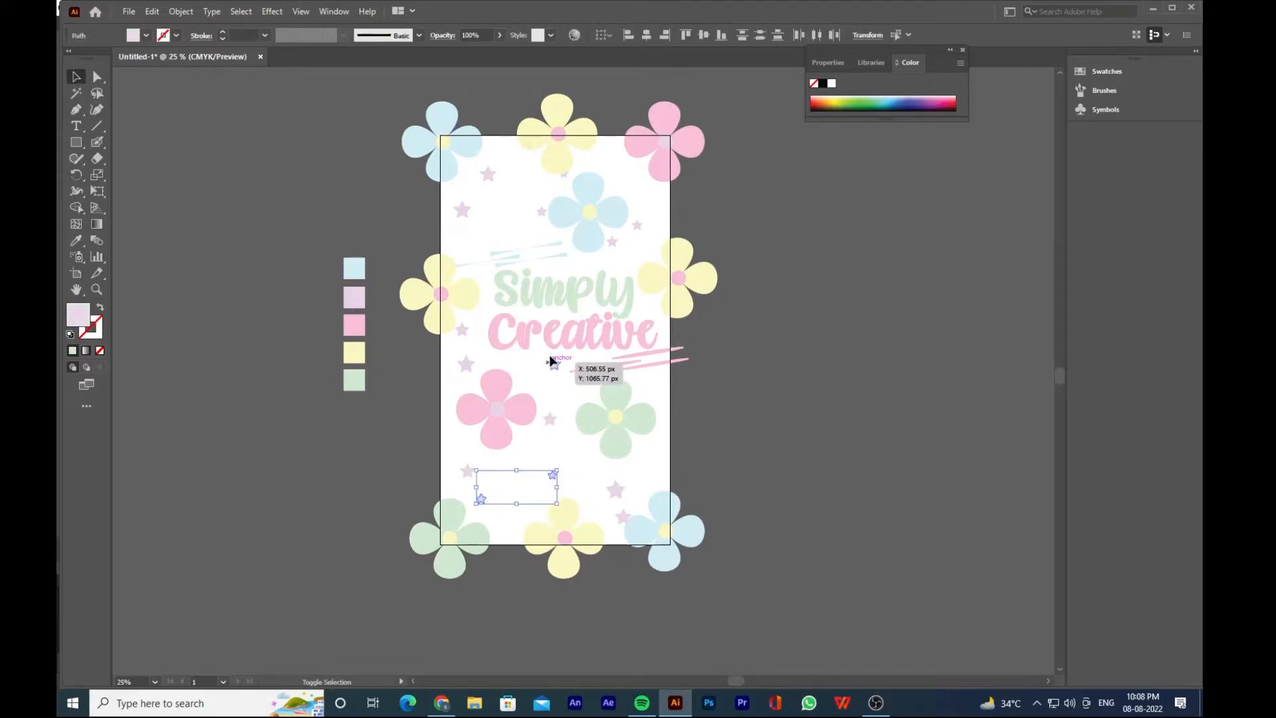
shift+click(541, 212)
shift+click(612, 241)
shift+click(636, 226)
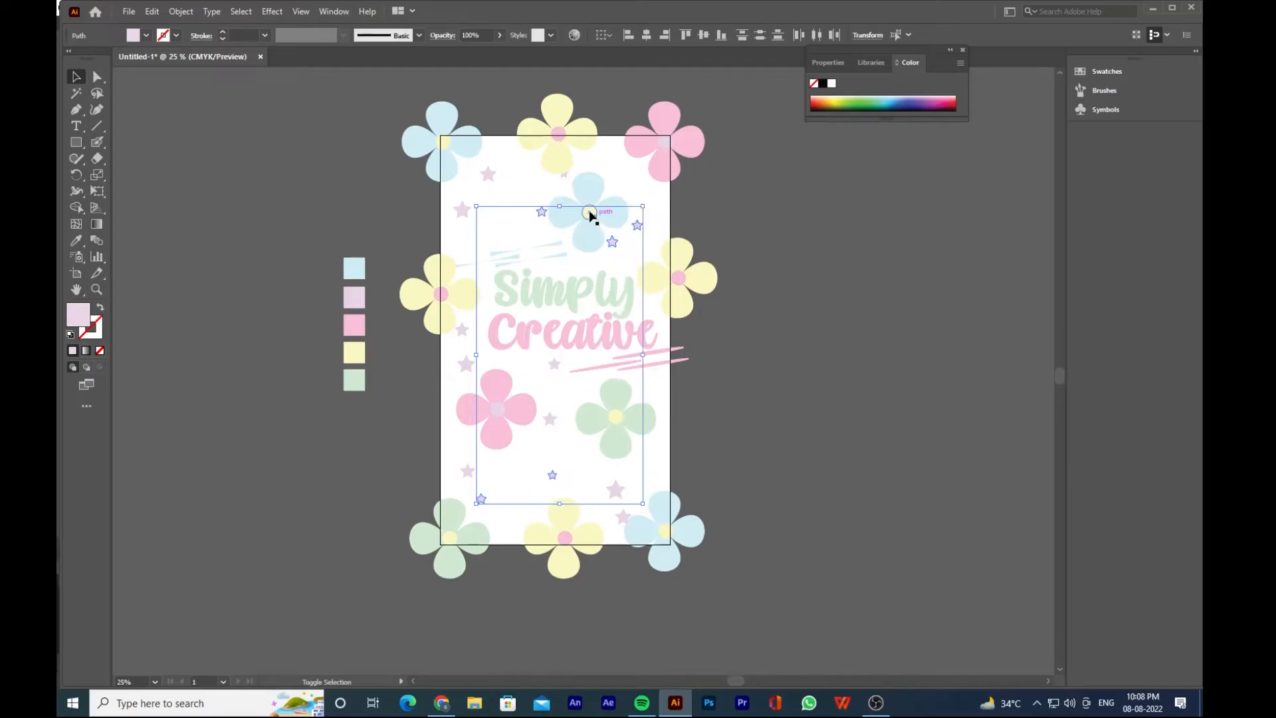
click(75, 243)
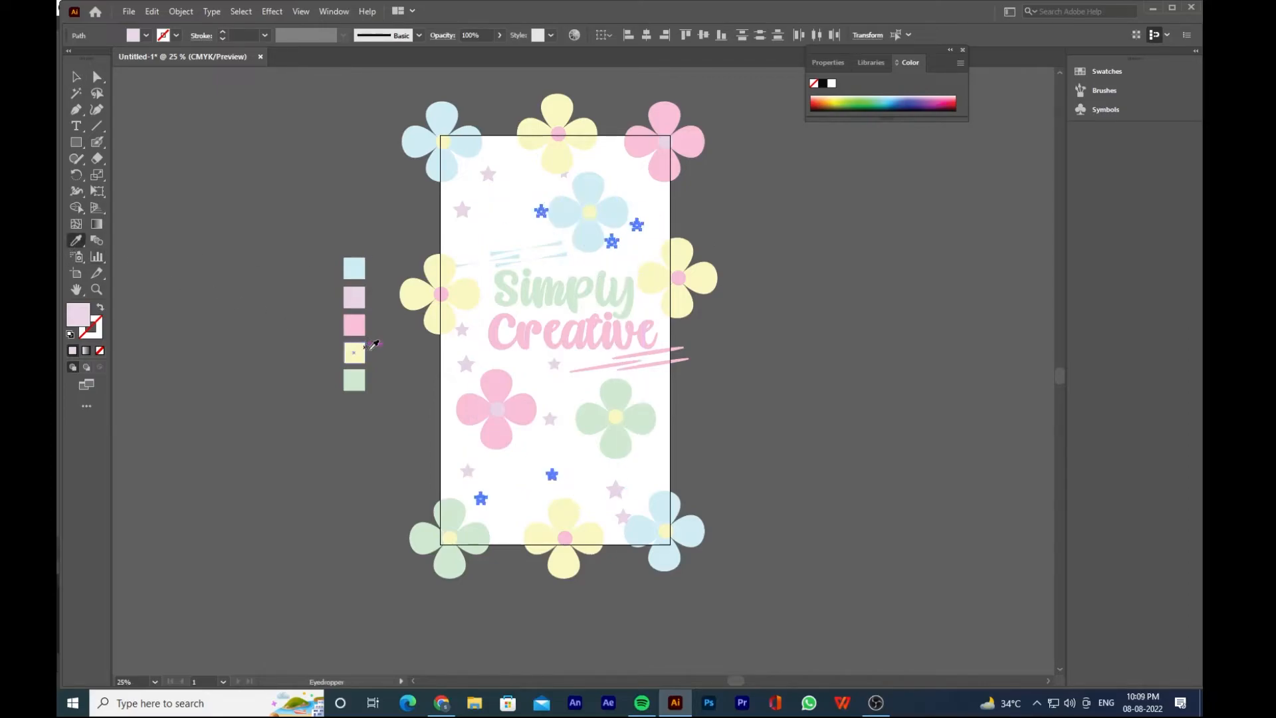
click(359, 382)
click(75, 76)
click(191, 134)
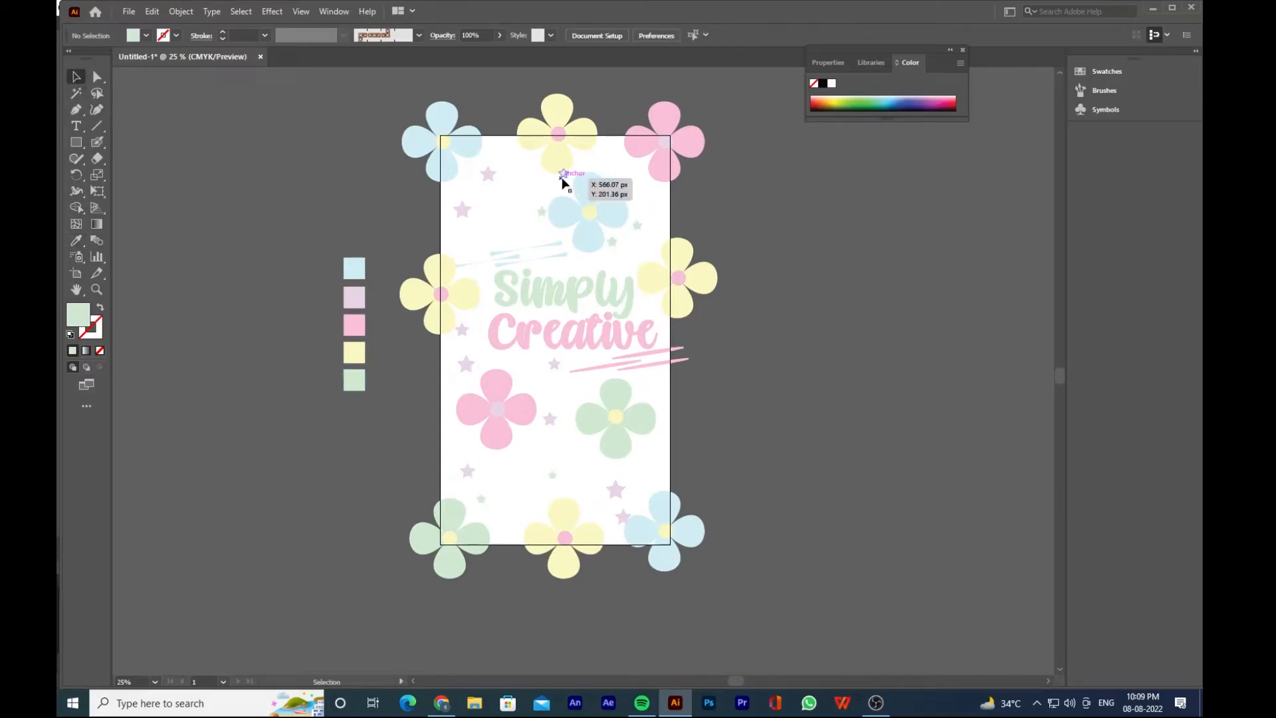
Move the small star beneath the top yellow flower into the gap by the upper-left stars, and nudge that flower slightly down
drag(566, 179, 491, 202)
click(769, 185)
drag(565, 129, 560, 139)
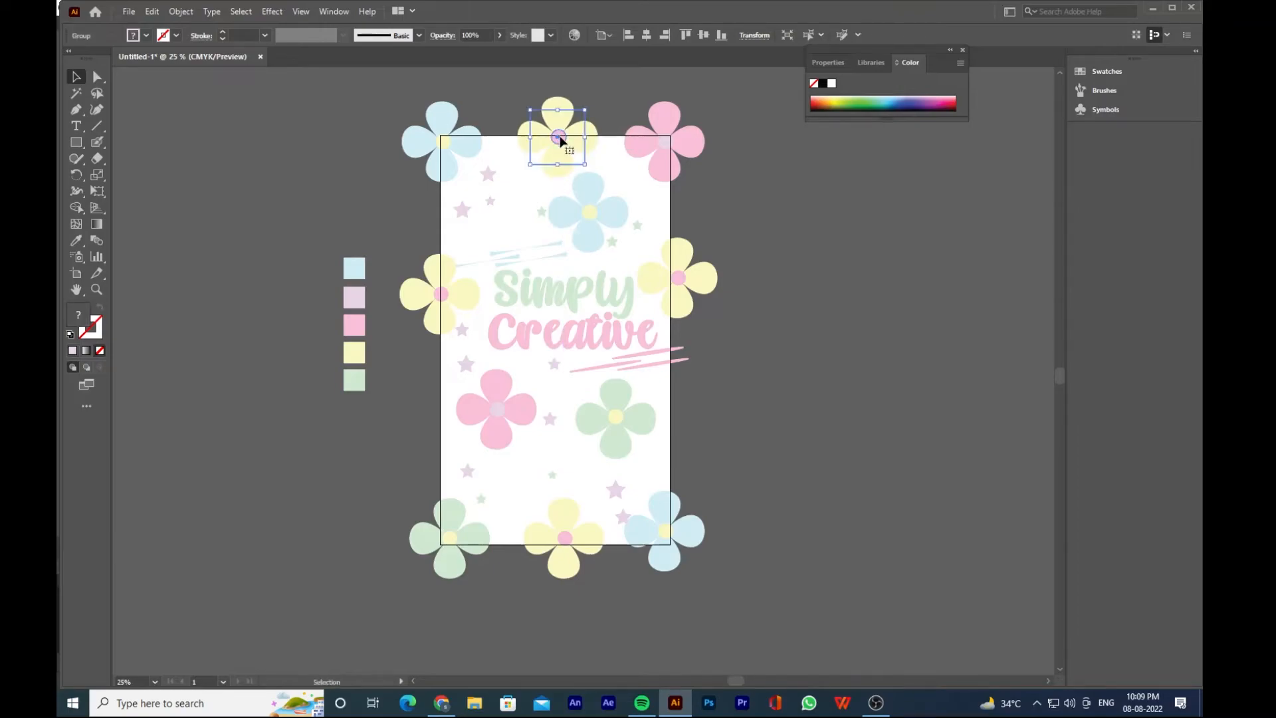
Recolour the small star among the upper-left stars with the yellow swatch colour
click(490, 201)
click(76, 240)
click(360, 353)
click(76, 77)
click(299, 194)
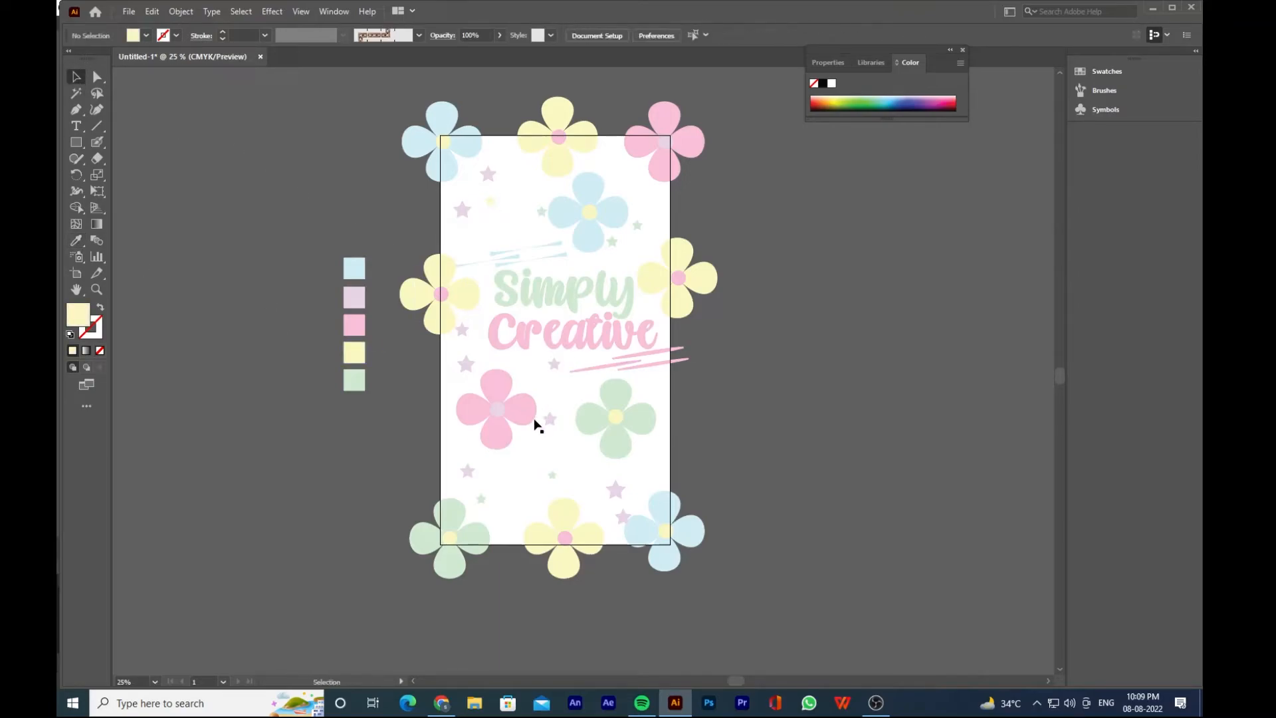
Recolour the star between the pink and green flowers below "Creative" yellow
click(549, 419)
click(76, 239)
click(354, 353)
click(76, 76)
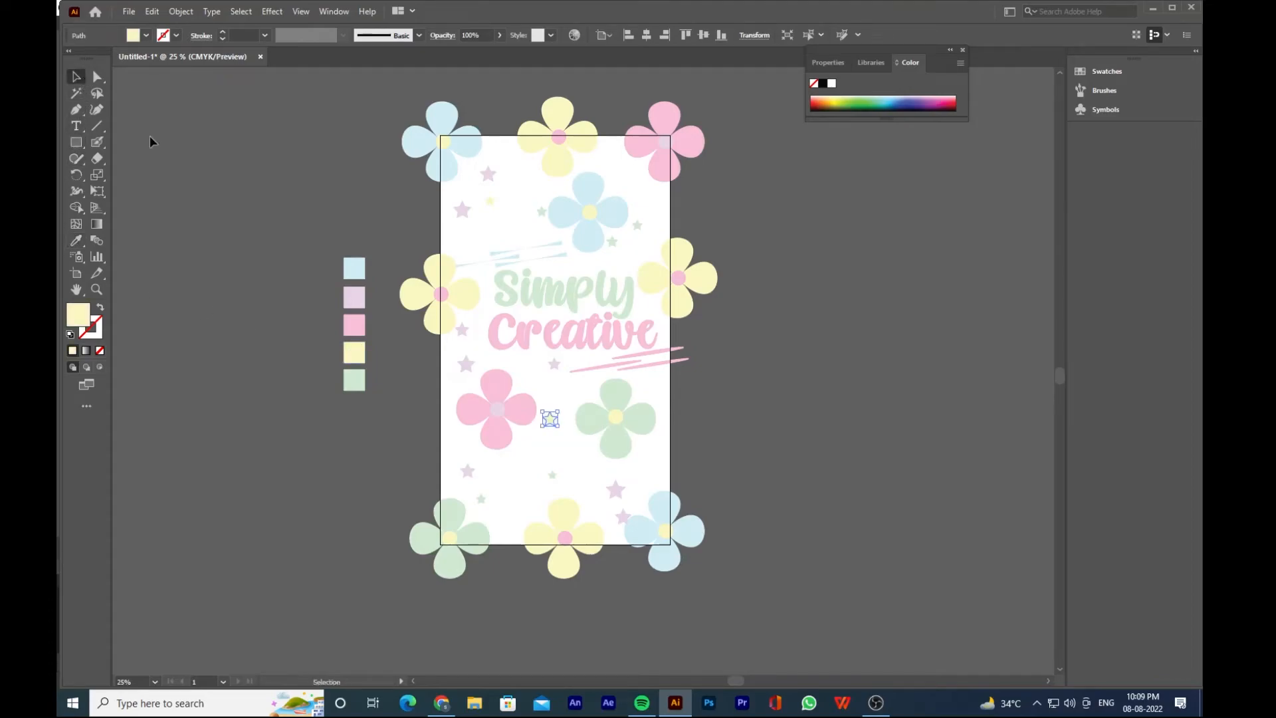
Move the star touching the lower-right light-blue flower up into the gap below the green flower and recolour it yellow
drag(623, 517, 648, 466)
click(78, 243)
click(365, 349)
click(76, 77)
click(289, 153)
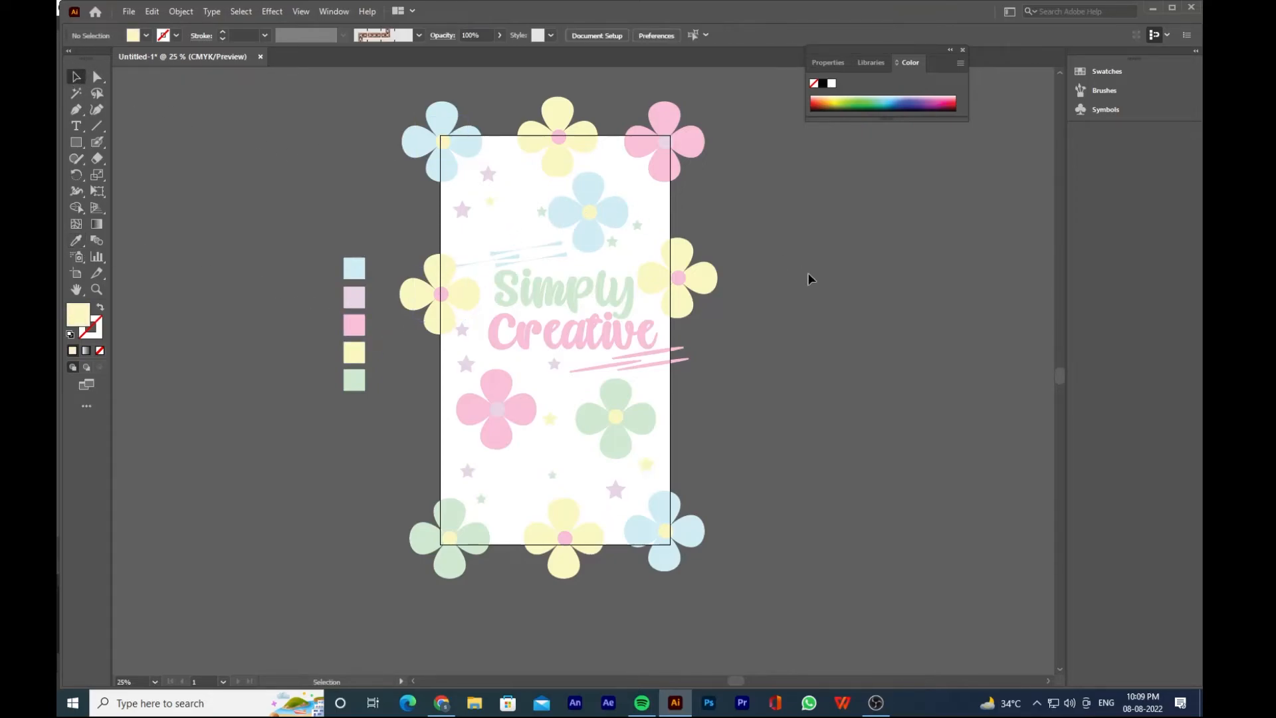
Recolour the small star between the upper light-blue flower and the yellow flower on the artboard's right edge with the yellow swatch
click(637, 223)
click(74, 241)
click(354, 351)
click(76, 78)
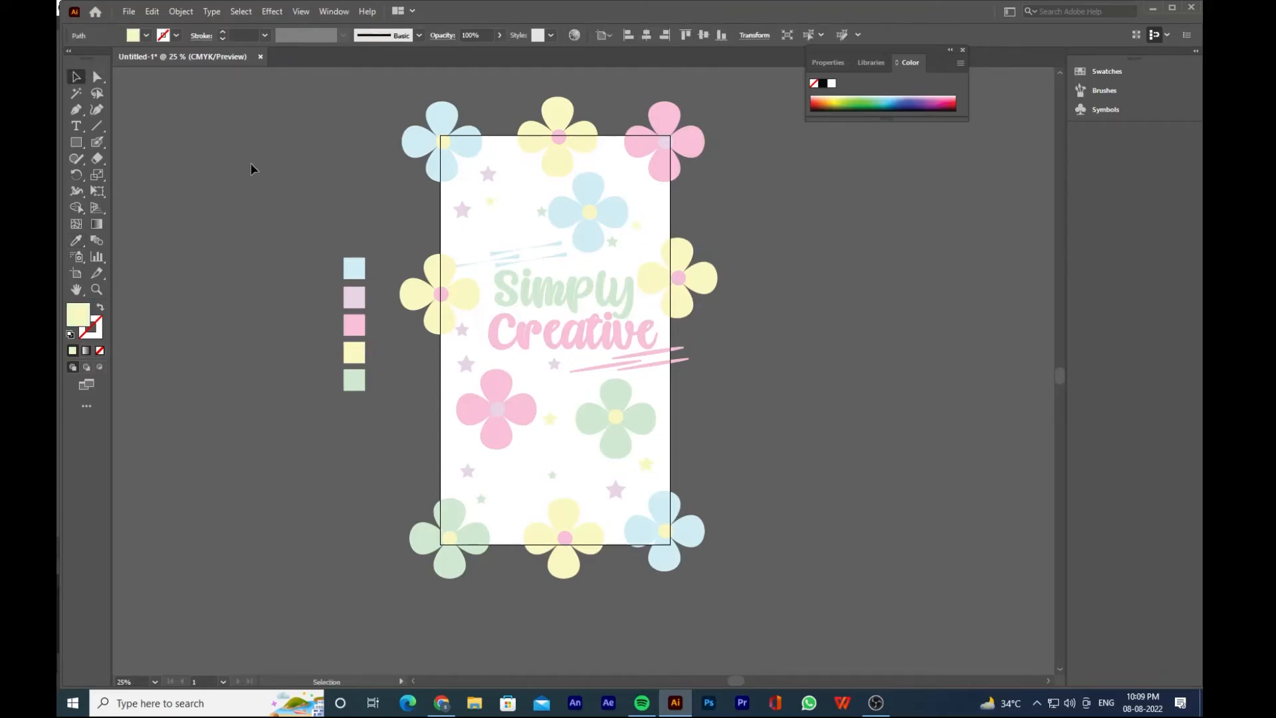
click(250, 162)
Move the small green star from the upper light-blue flower's left side to beside the green star beneath it, and nudge that flower slightly up
drag(591, 208, 635, 240)
click(730, 246)
click(812, 251)
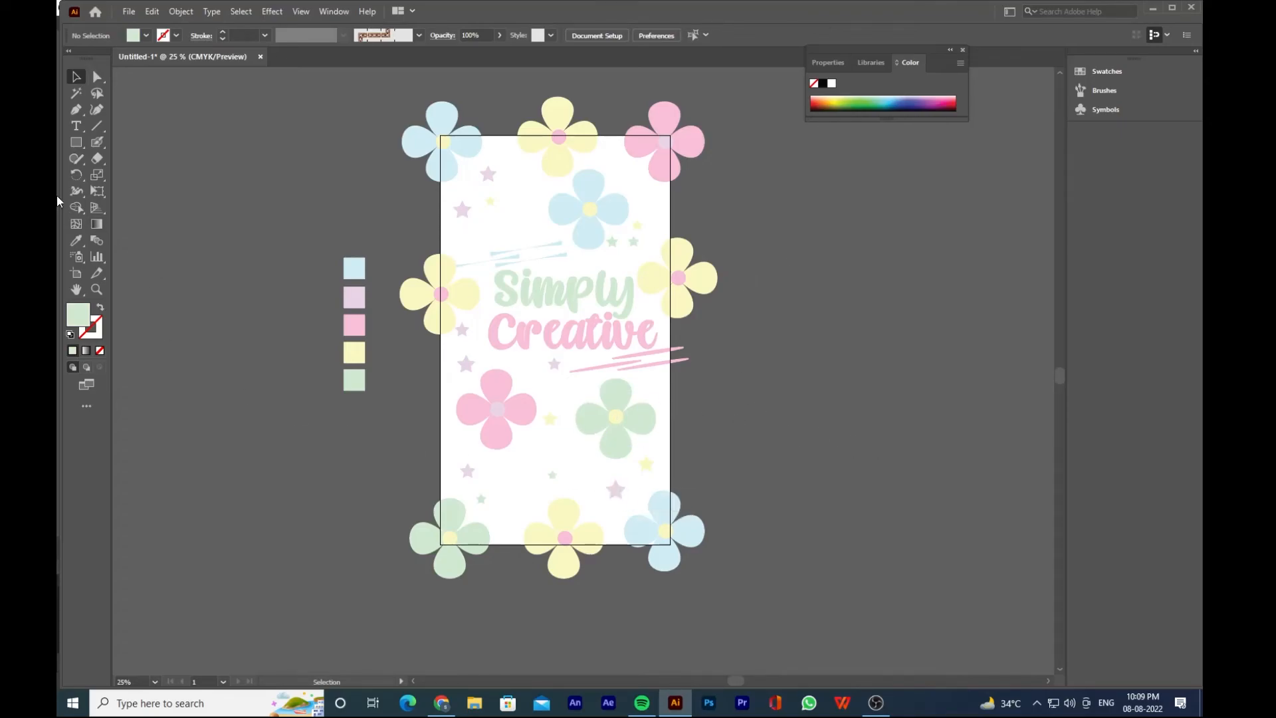
Draw a green star in the artboard's upper-left area and place it just above the light-blue accent lines
click(72, 144)
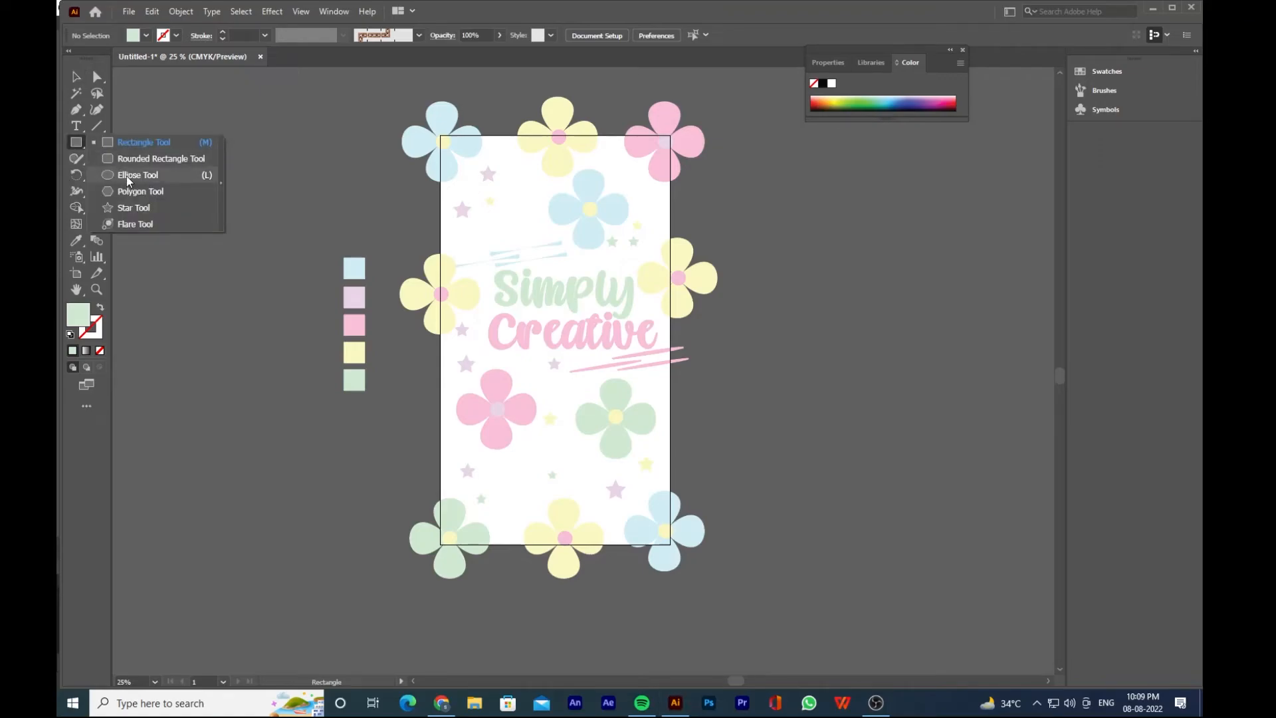
click(127, 208)
drag(512, 179, 520, 189)
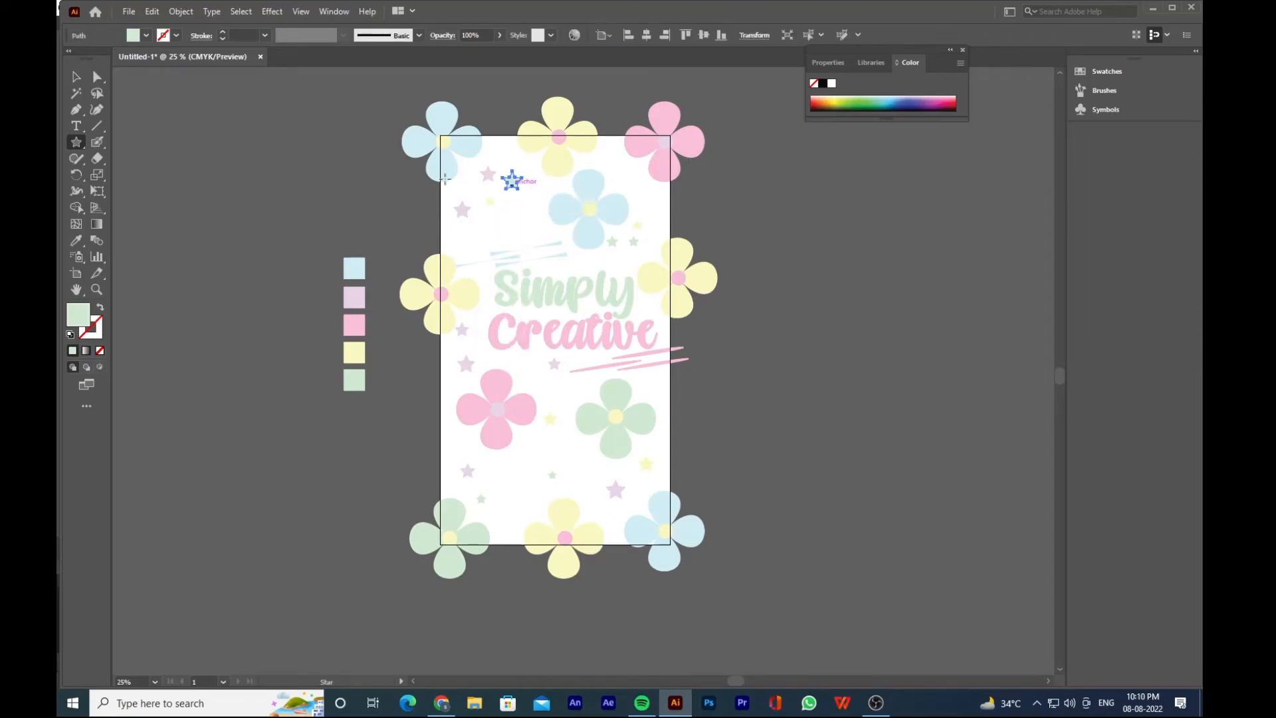
click(74, 77)
drag(511, 180, 507, 228)
click(880, 303)
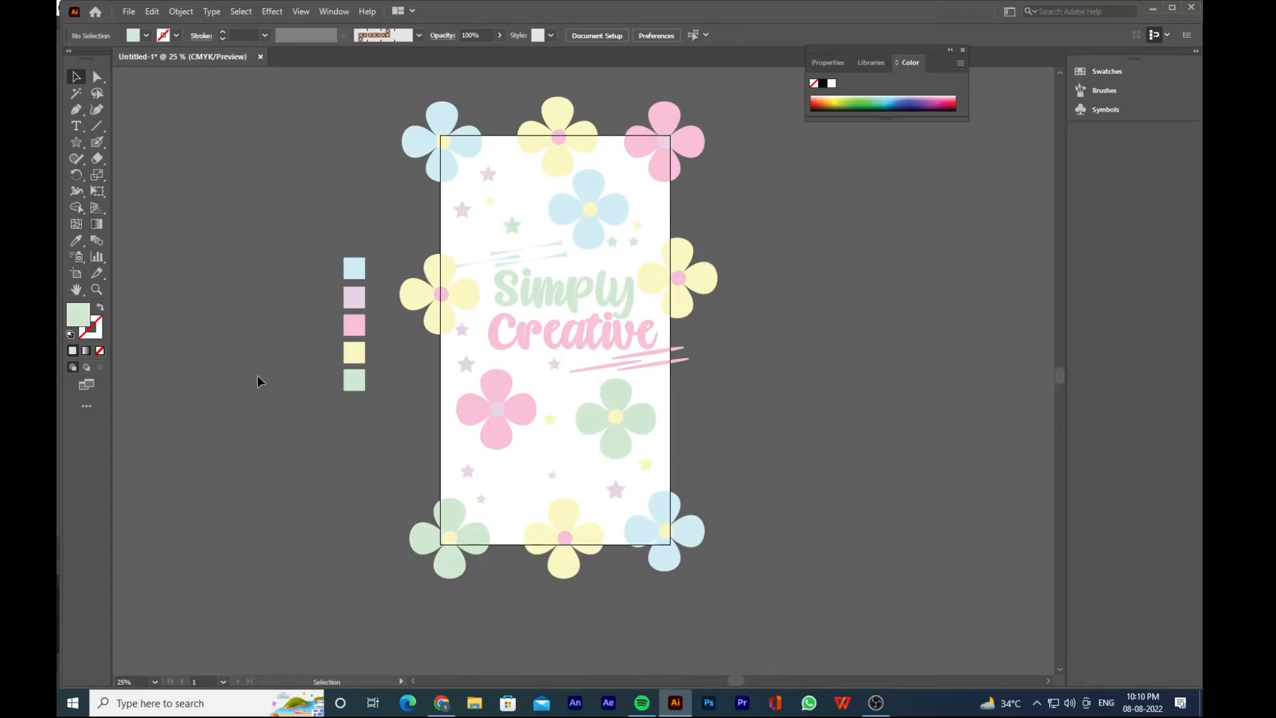
Move the column of five colour swatches farther away from the artboard
key(space)
drag(563, 305, 669, 313)
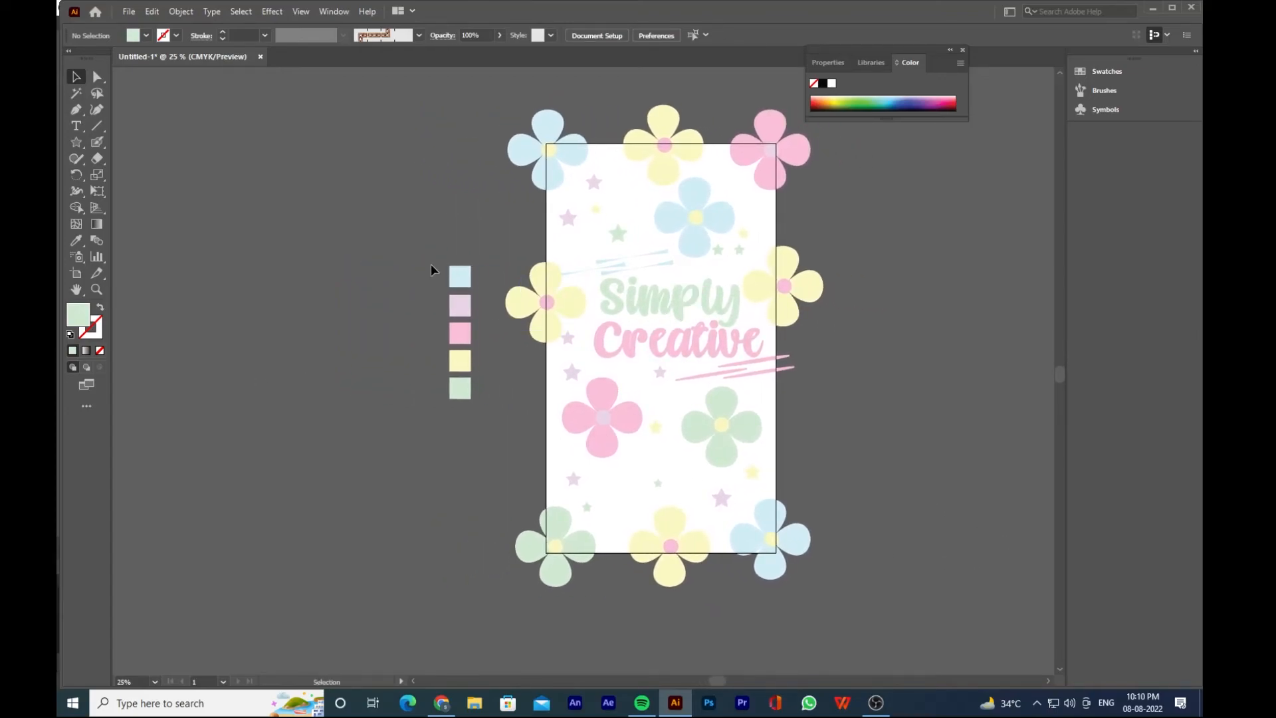
drag(469, 420, 290, 264)
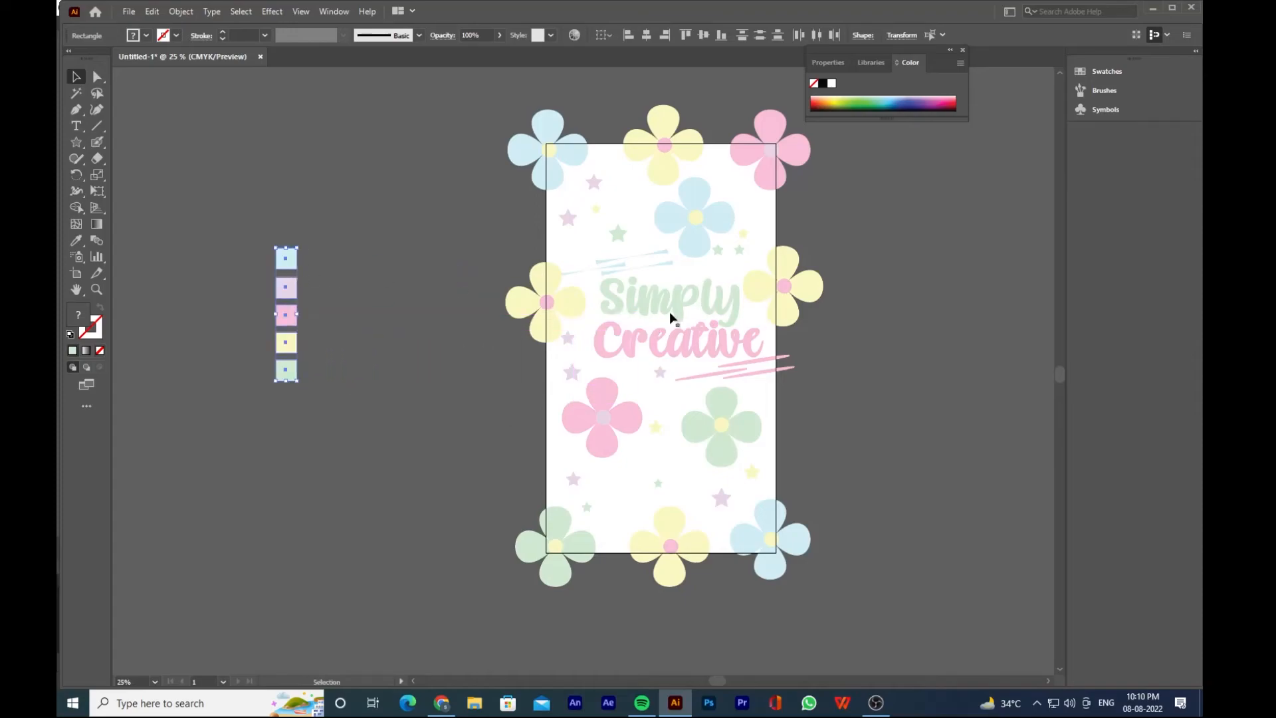
drag(881, 334, 819, 346)
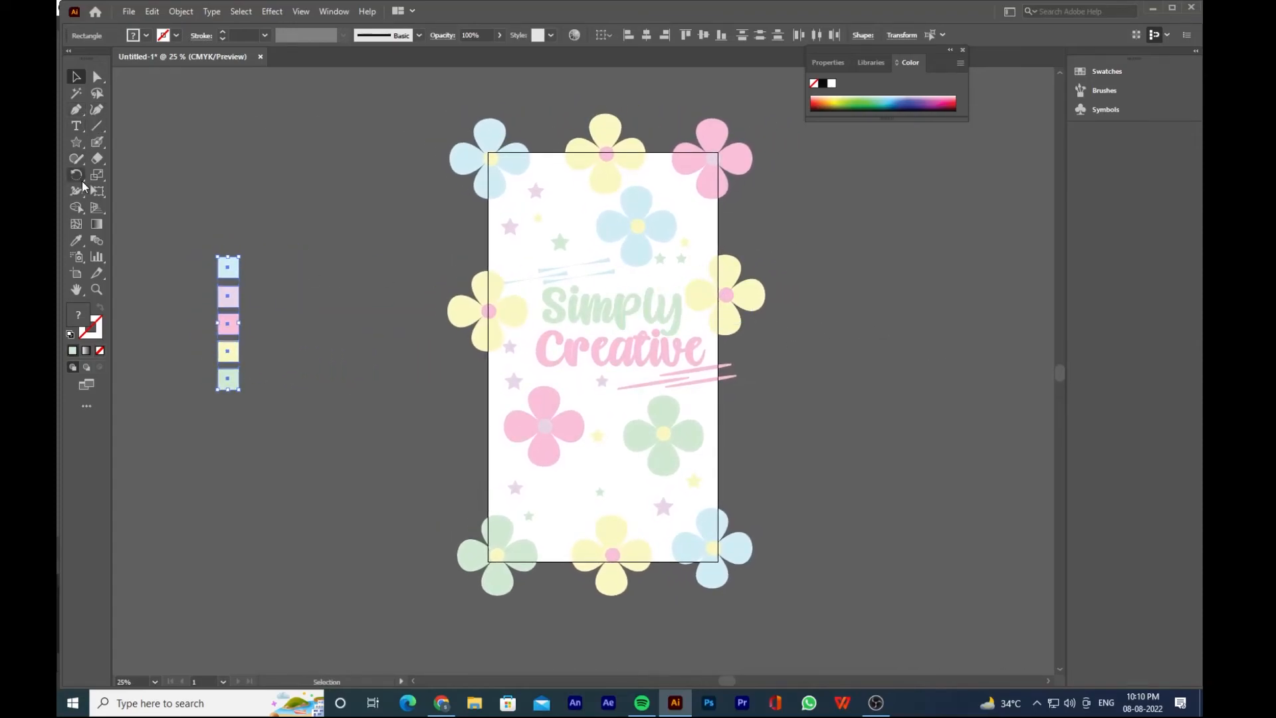
click(213, 193)
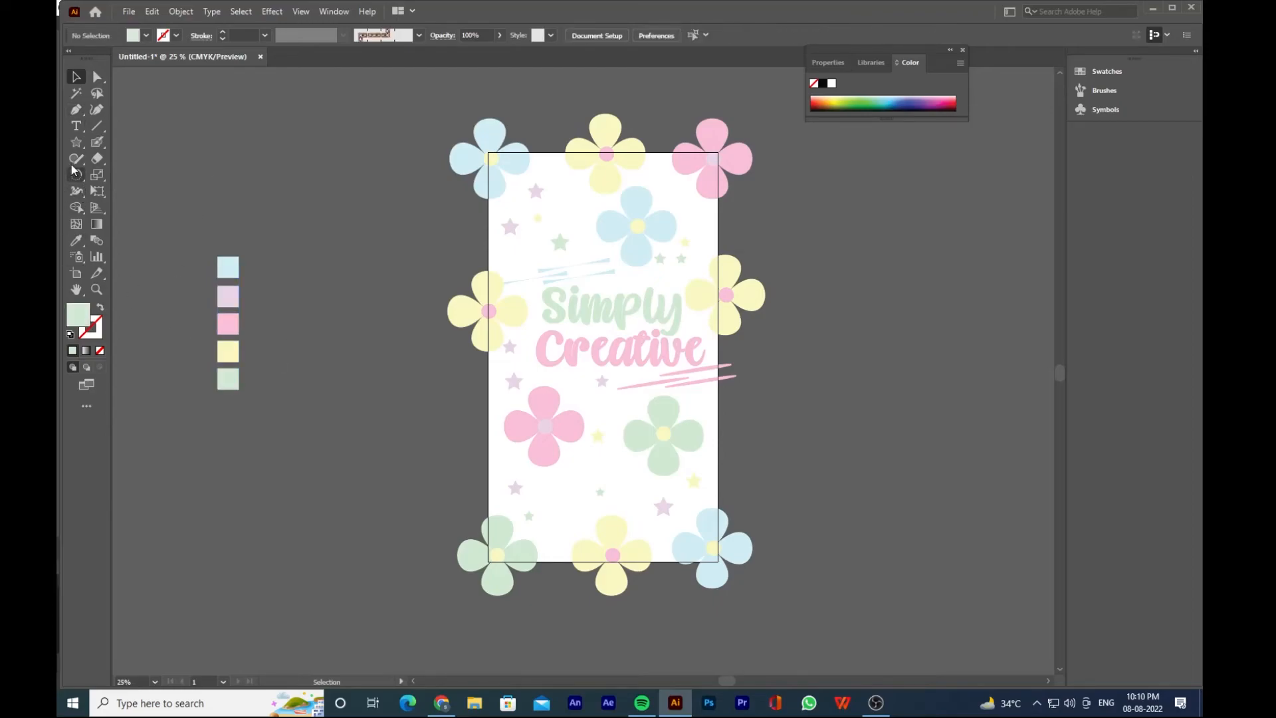
Draw a green rectangle covering the whole artboard and extend its left edge to the artboard's left edge
click(75, 141)
click(127, 143)
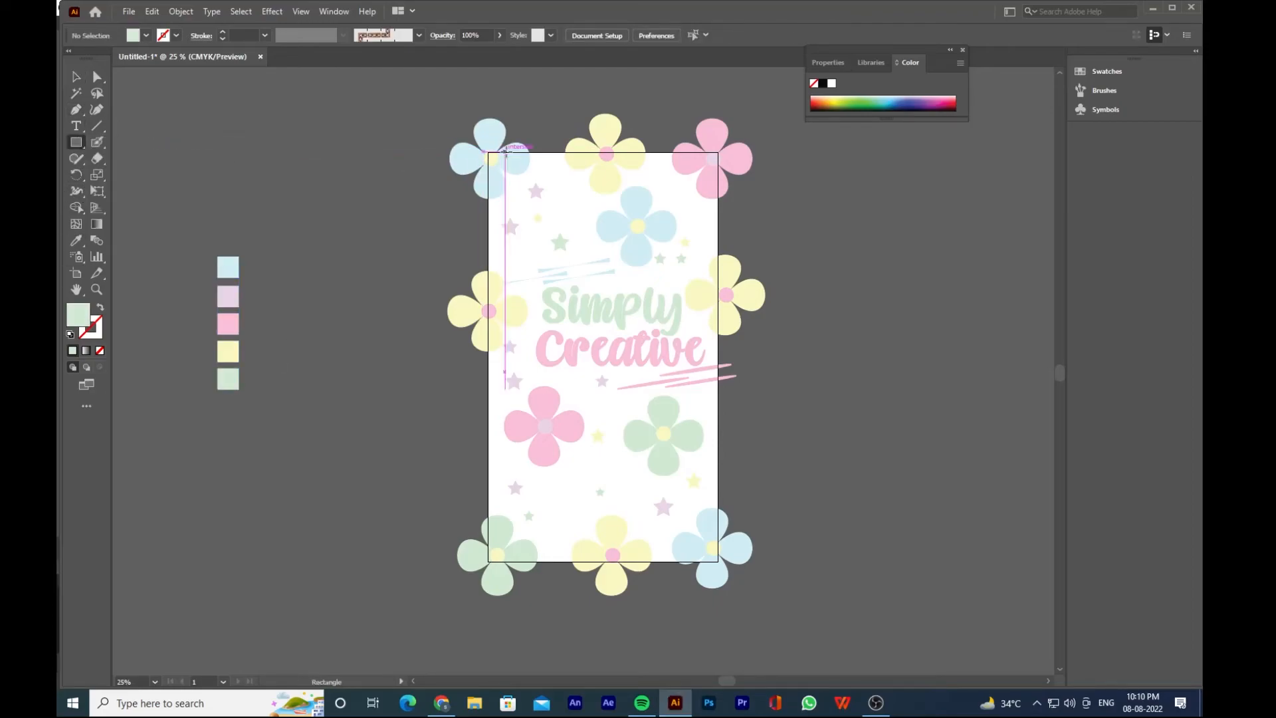
mouse_move(492, 155)
mouse_down()
mouse_move(633, 447)
mouse_move(716, 542)
mouse_move(716, 560)
mouse_up()
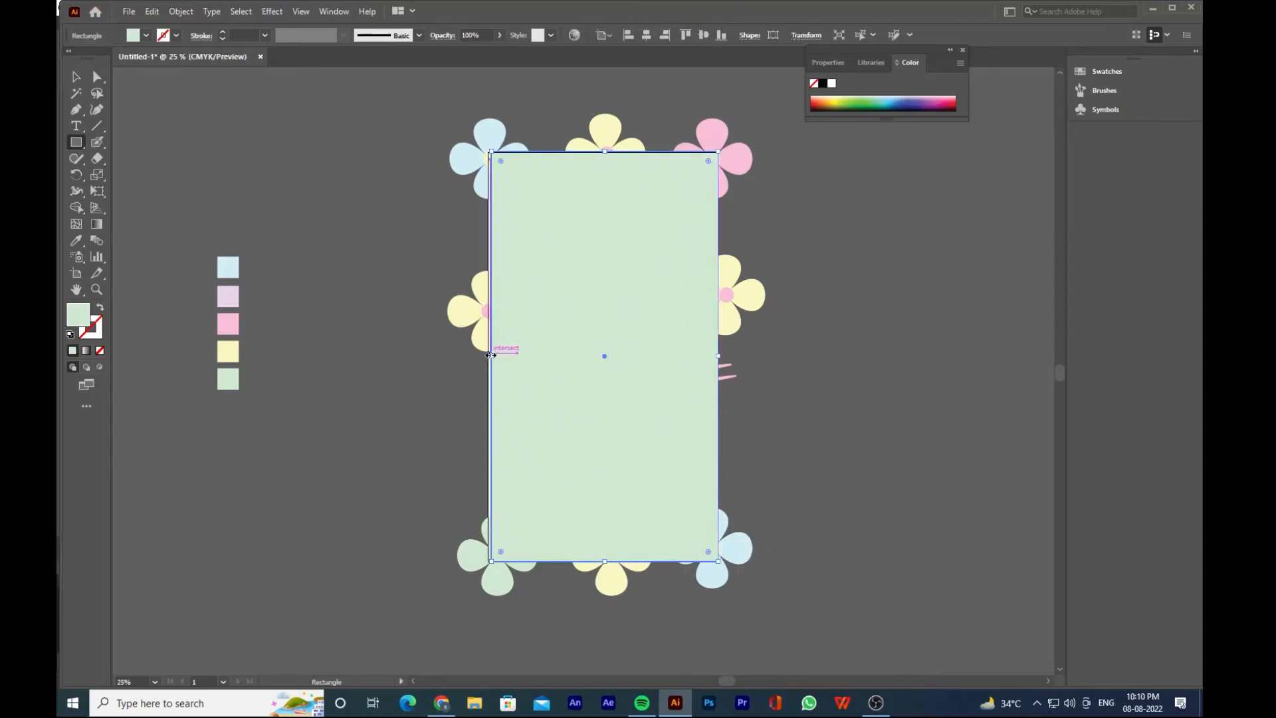
drag(491, 356, 489, 352)
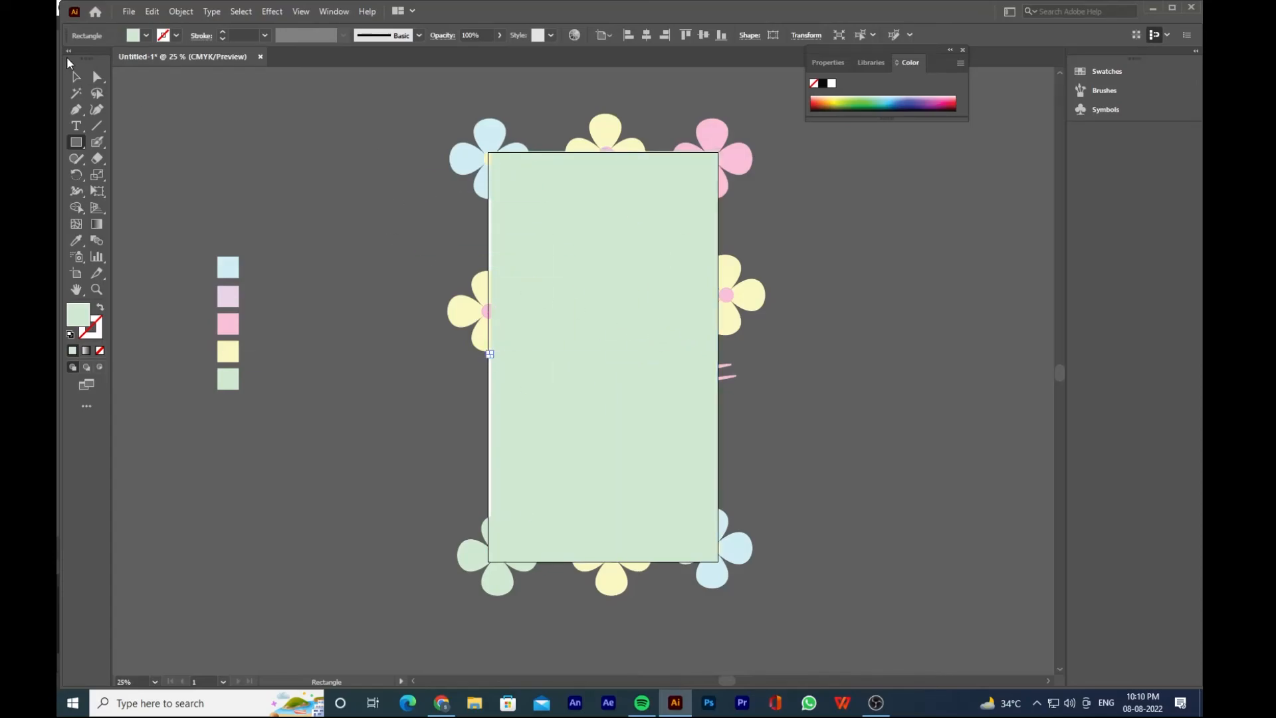
key(ctrl+z)
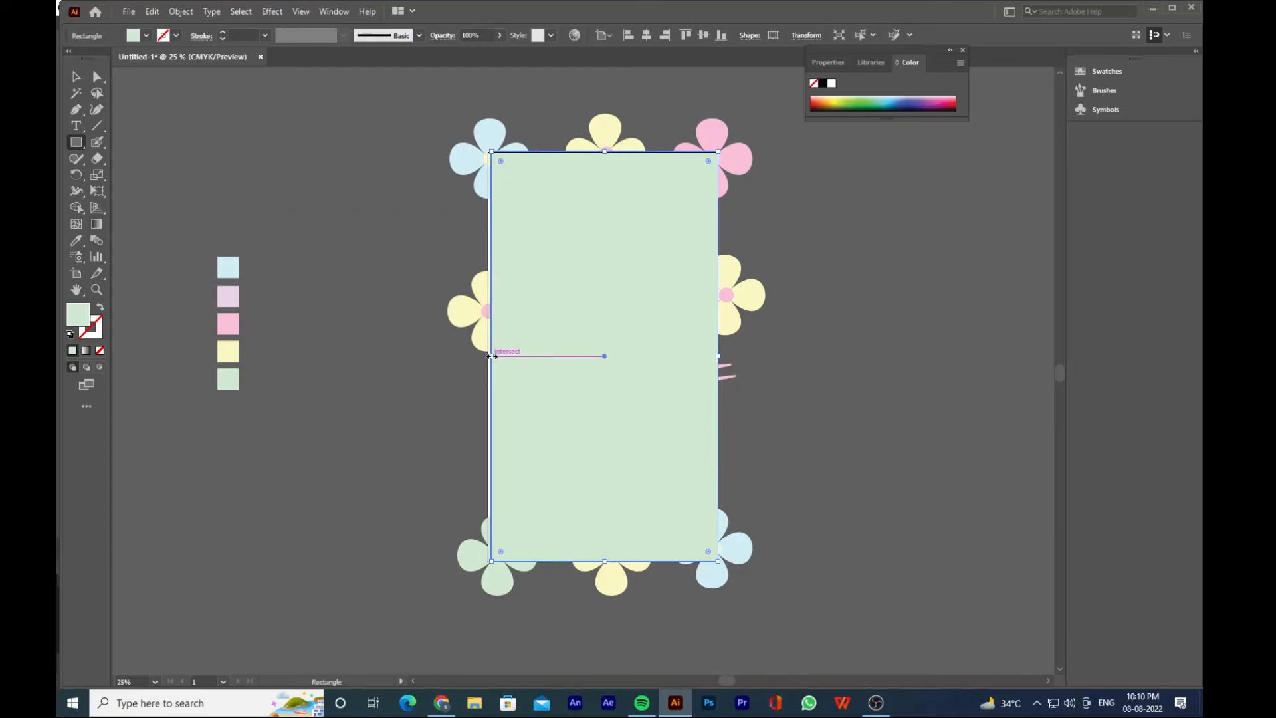
drag(491, 356, 488, 356)
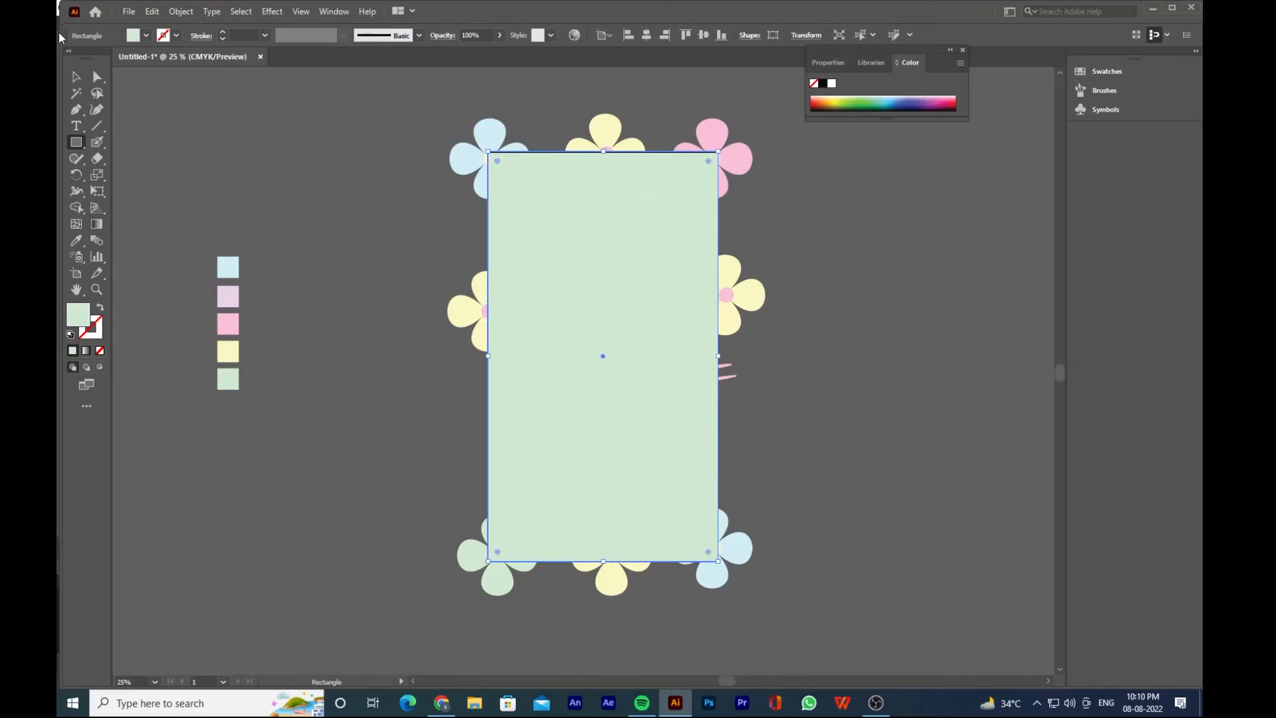
click(75, 78)
click(345, 146)
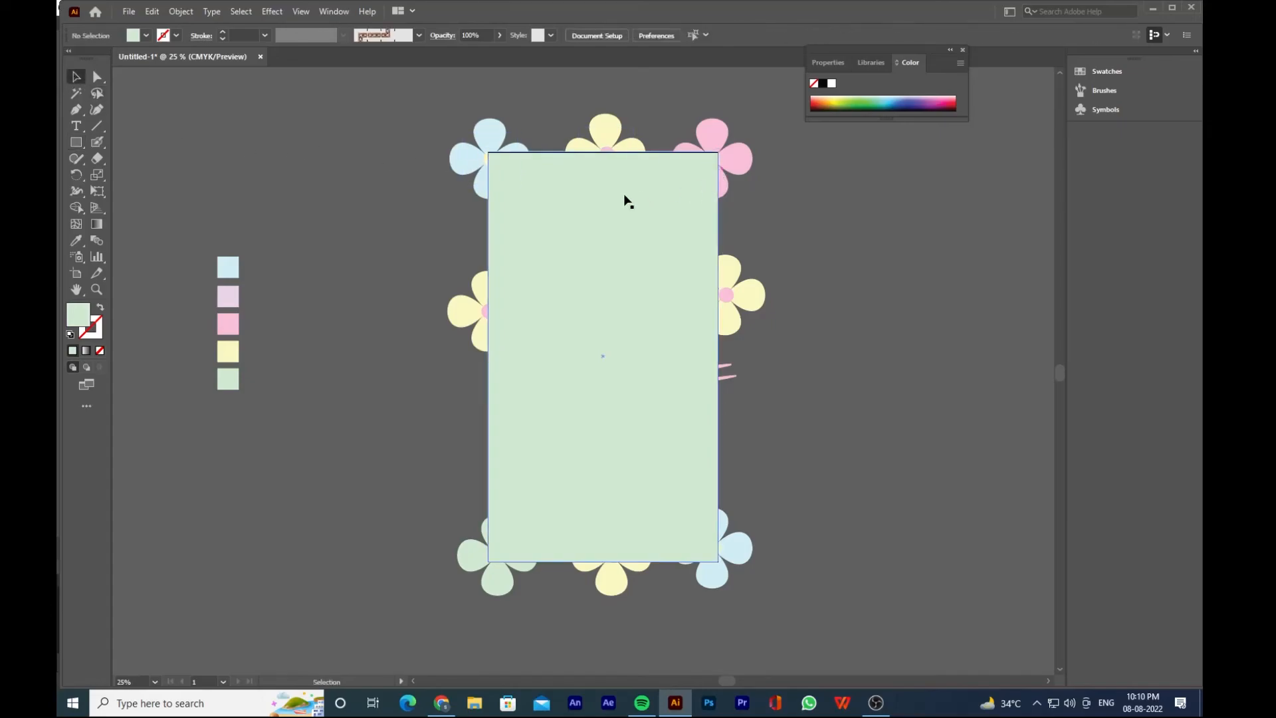
Adjust the top edge of the green rectangle to line up with the artboard's top edge
click(585, 194)
drag(604, 153, 603, 155)
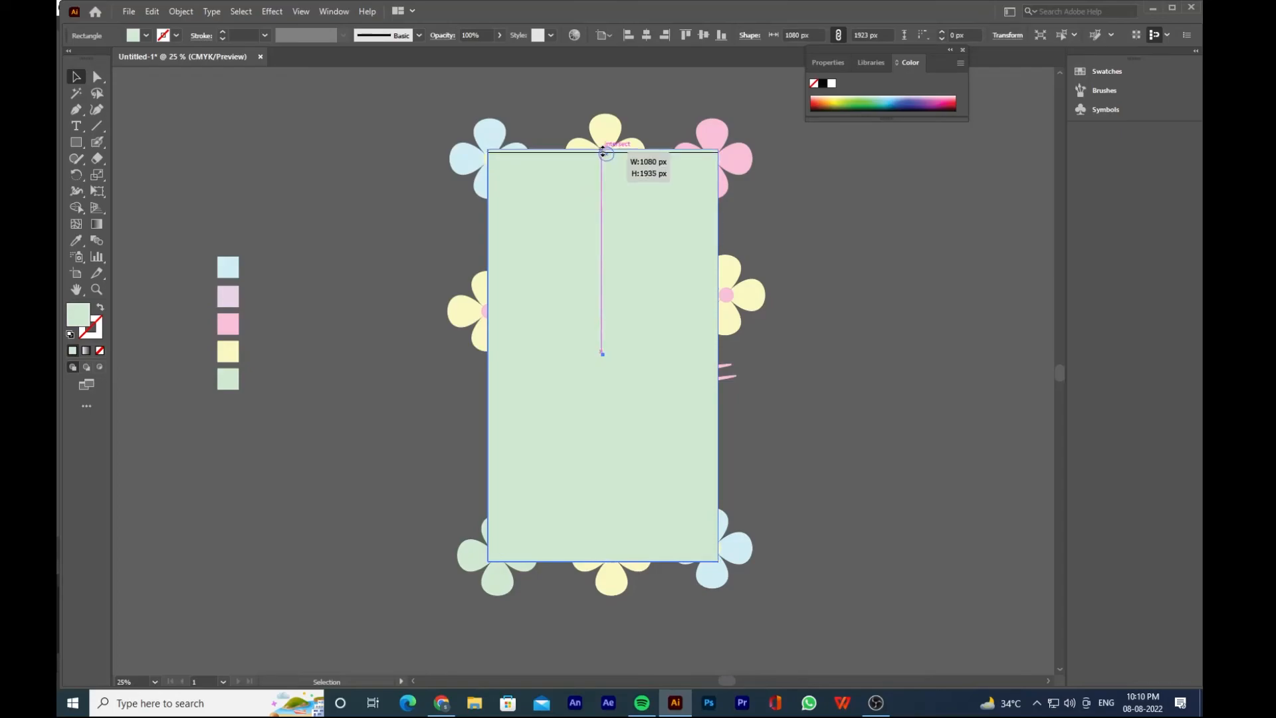
drag(602, 155, 602, 154)
click(432, 112)
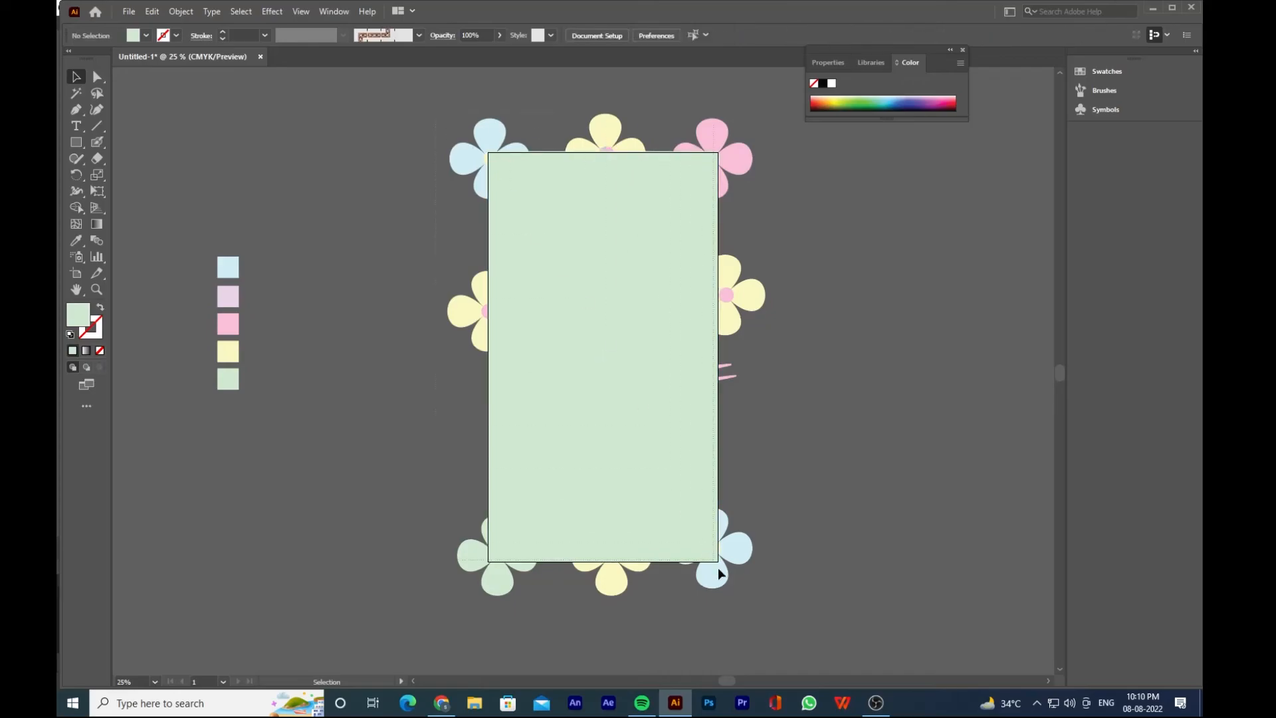
Make a clipping mask from the green rectangle and all the artwork, excluding the colour swatches
key(ctrl+a)
right_click(632, 366)
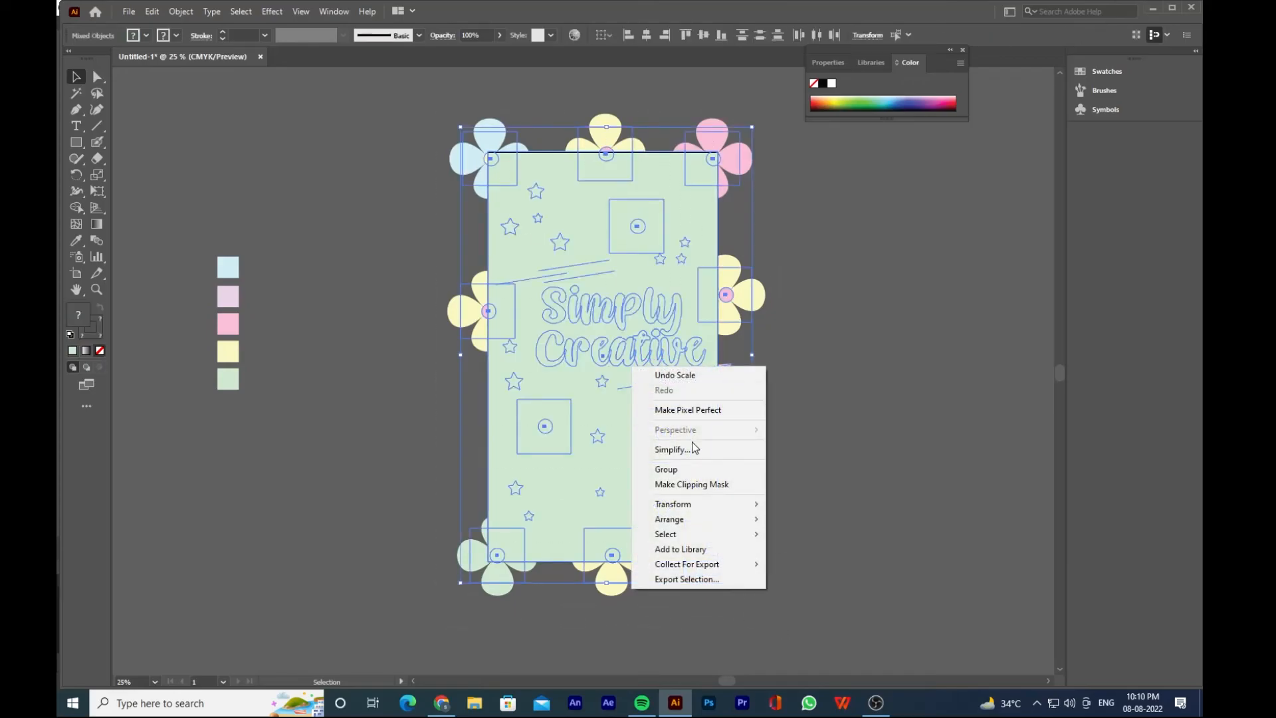
click(688, 485)
click(836, 442)
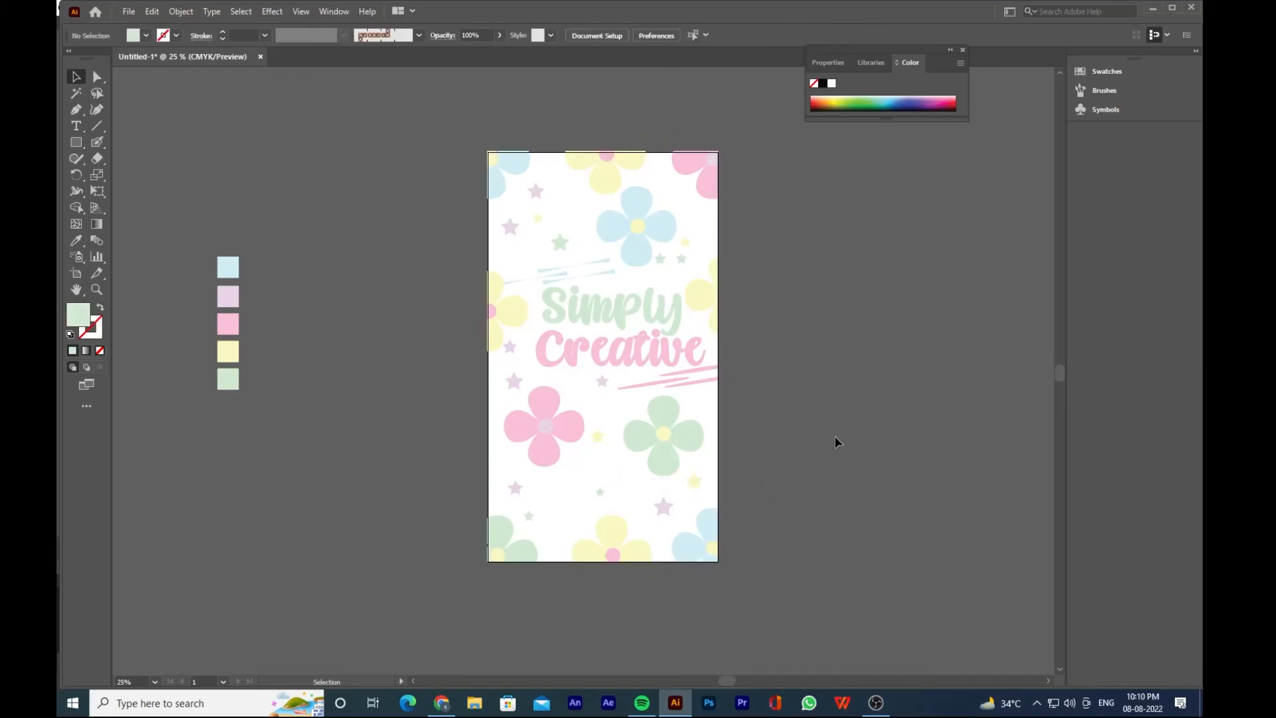
Try to align the clipped artwork's top and left edges with the artboard edges
scroll(648, 275, down, 2)
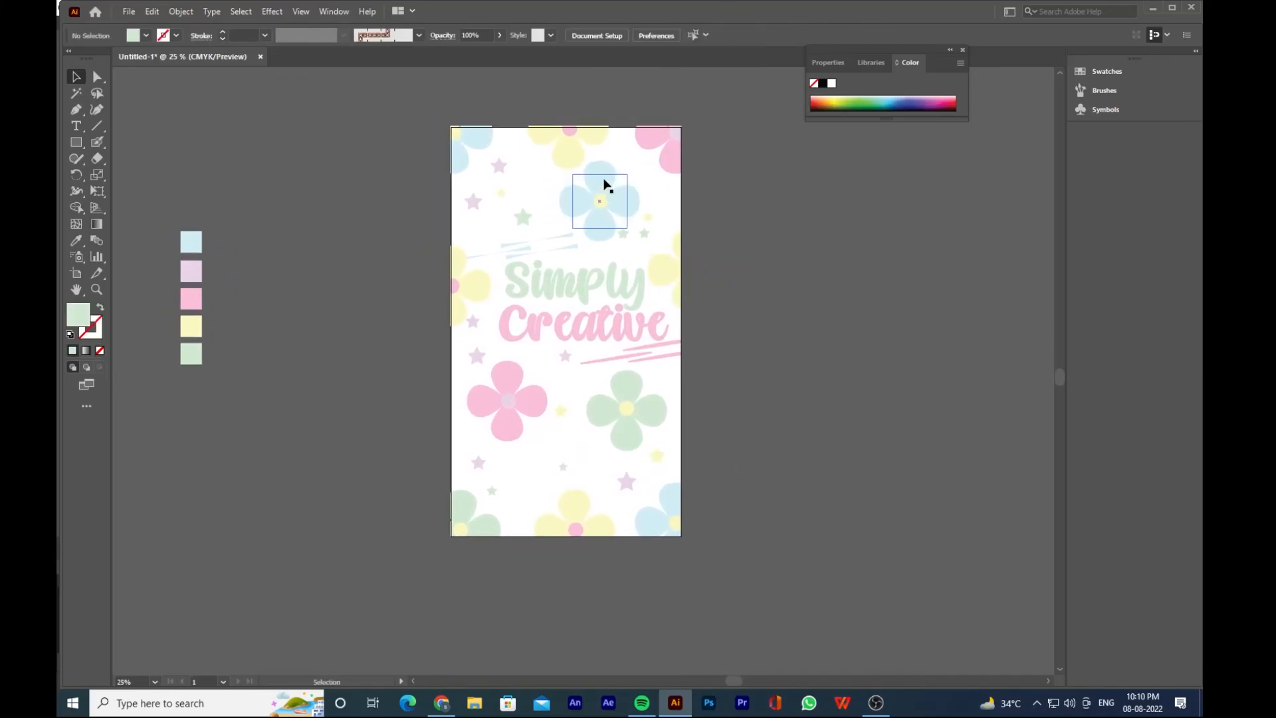
click(588, 133)
drag(573, 124, 566, 127)
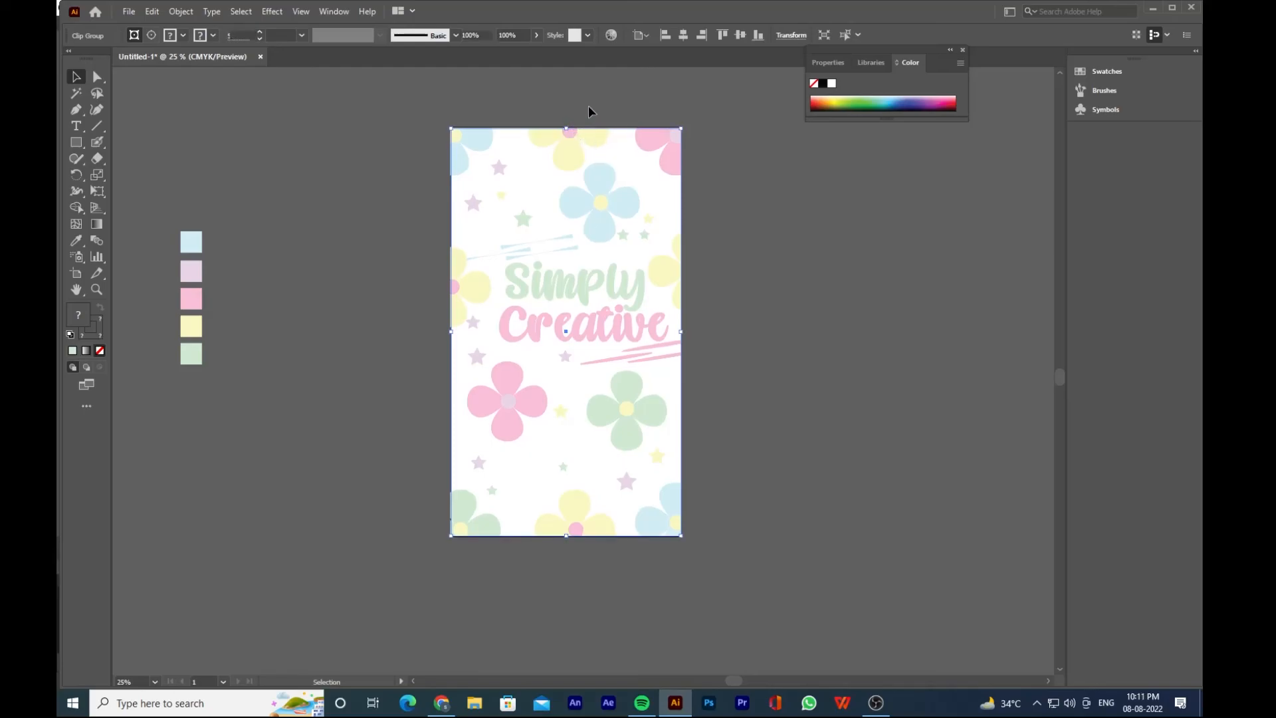
click(589, 111)
click(455, 334)
drag(452, 333, 453, 334)
click(839, 342)
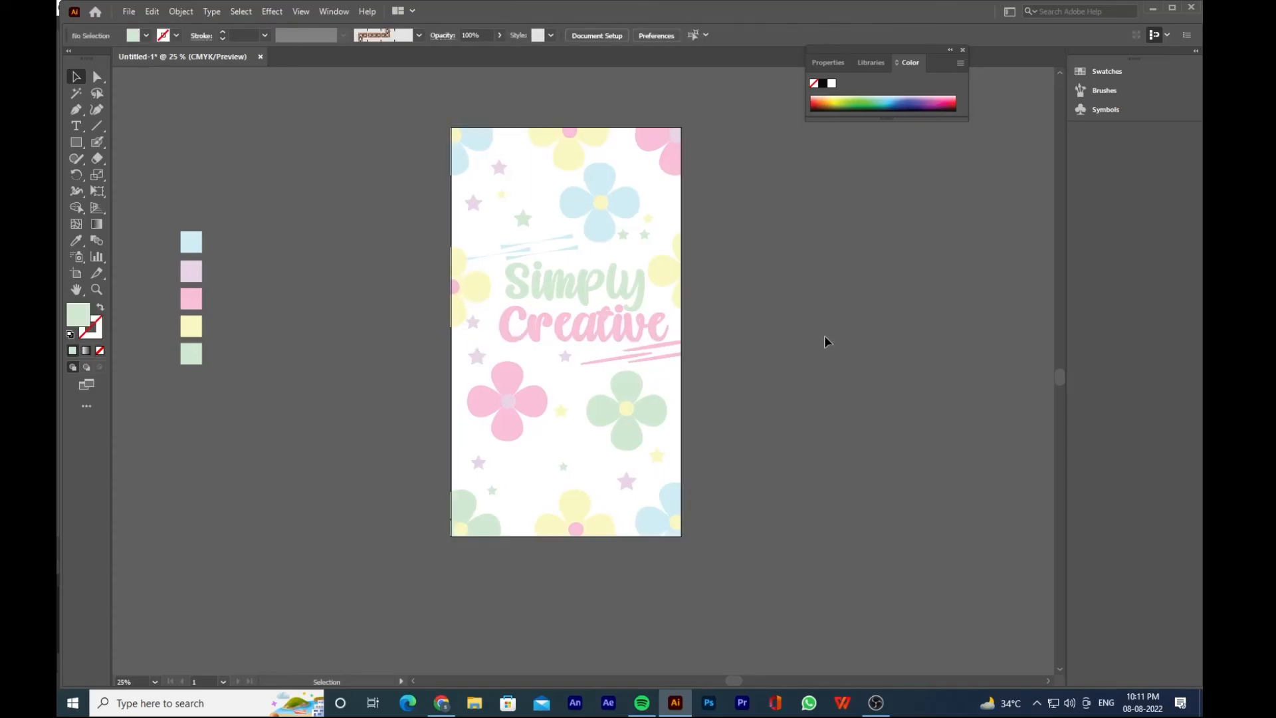
Remove the clipping mask from the artwork, reverting the edge adjustments made to it
key(ctrl+a)
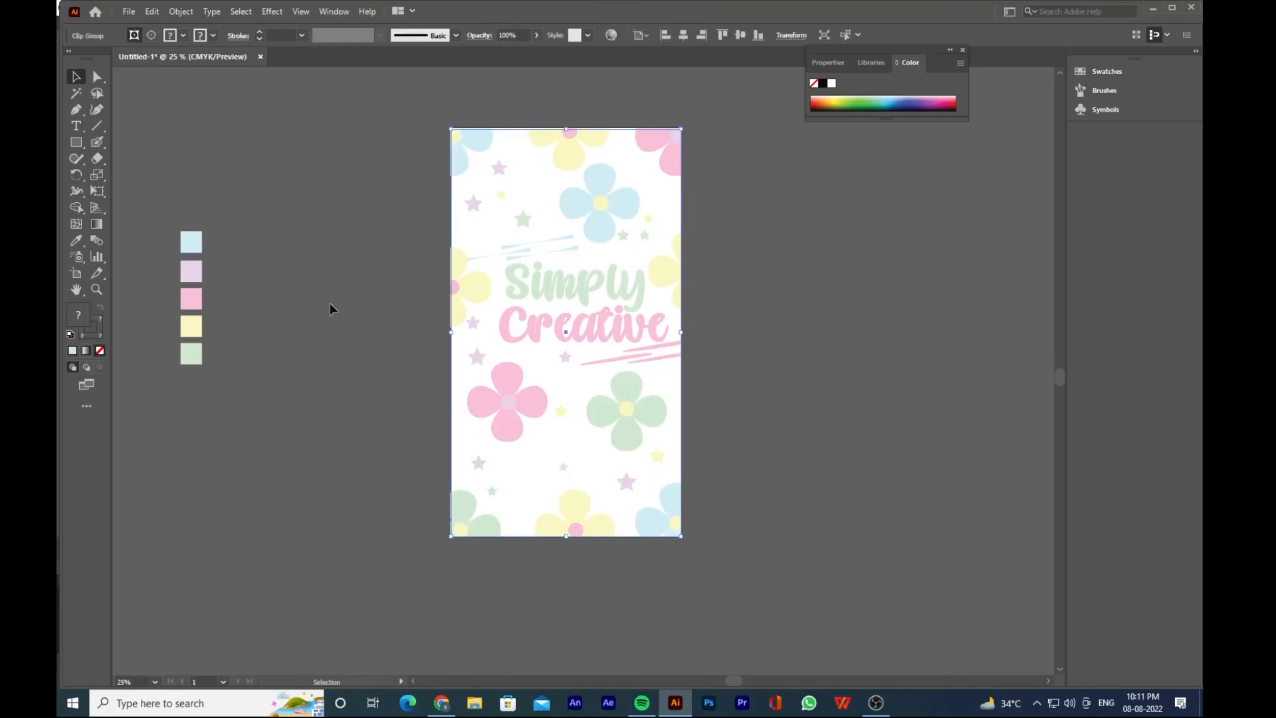
key(ctrl+alt+7)
click(767, 282)
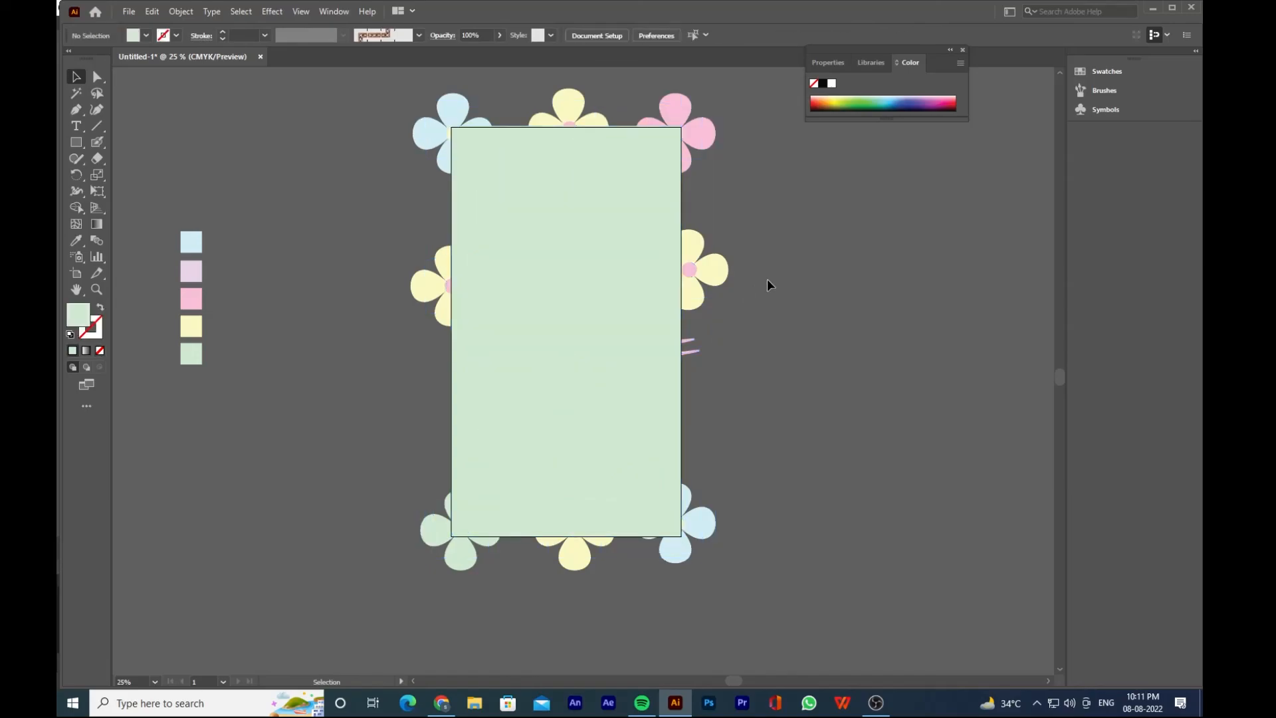
Fit the green rectangle's left and top edges precisely to the artboard edges
click(463, 367)
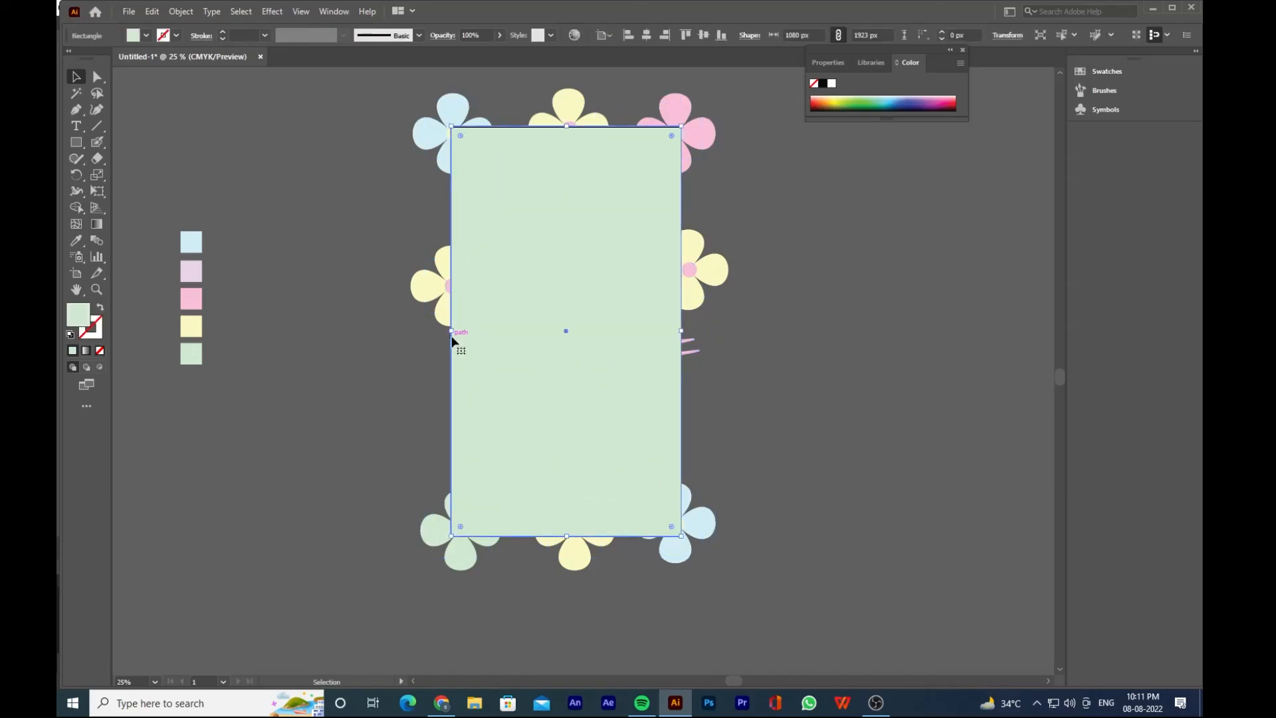
drag(452, 332, 451, 337)
drag(566, 125, 567, 128)
click(846, 186)
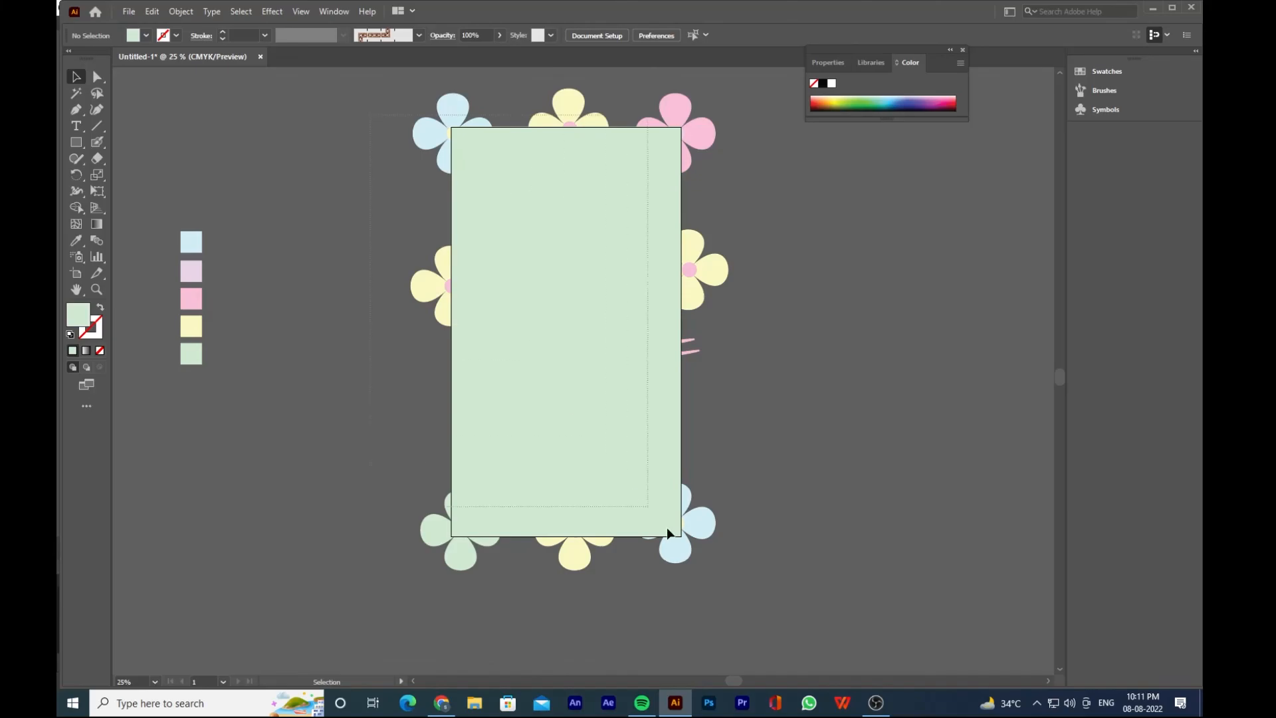
Clip all the flowers, stars, lines and lettering to the refitted green rectangle with a clipping mask, leaving out the swatches
key(ctrl+a)
right_click(633, 432)
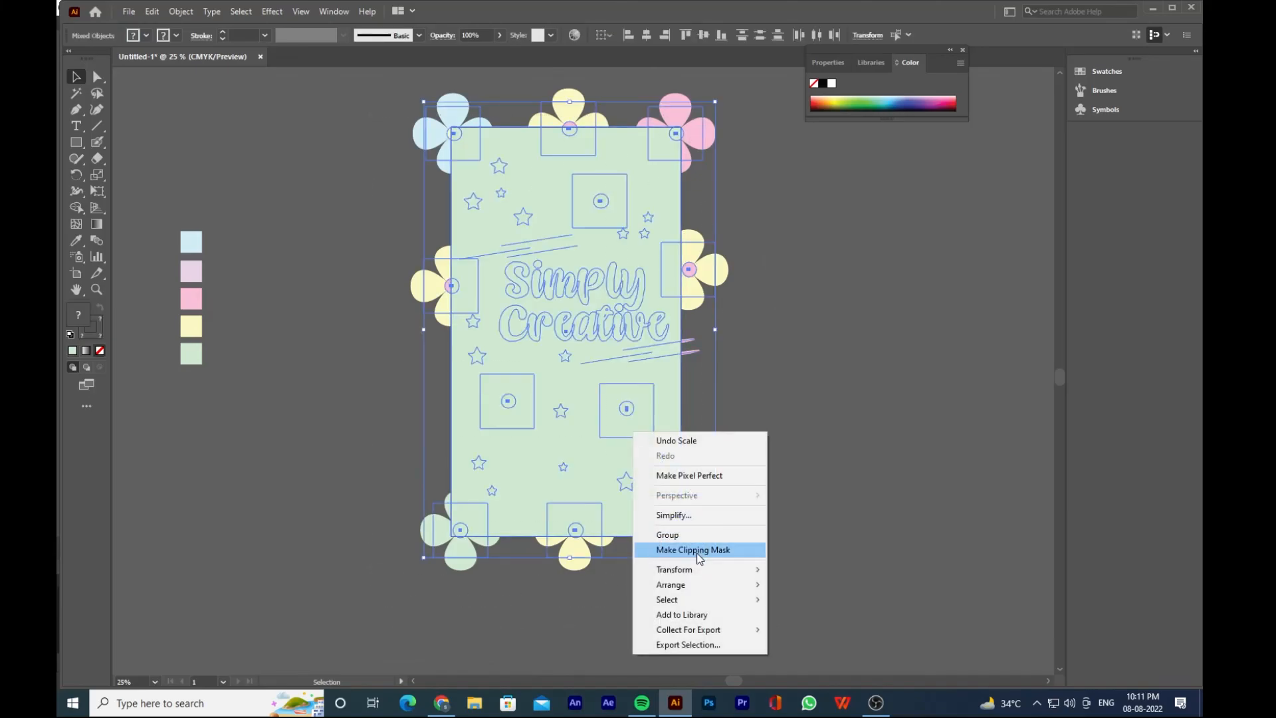
click(700, 550)
Draw a 1080 x 1920 px rectangle over the artboard and fill it with the yellow swatch colour
drag(614, 363, 661, 348)
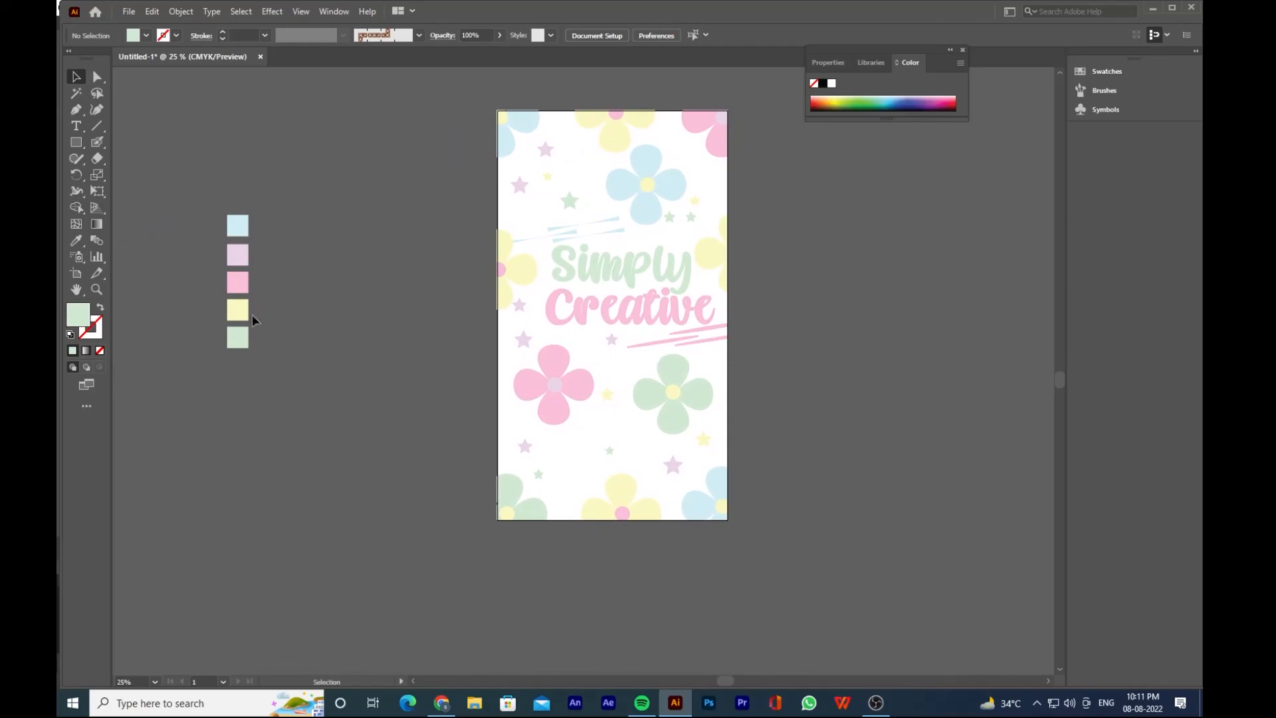
click(76, 142)
drag(497, 110, 727, 518)
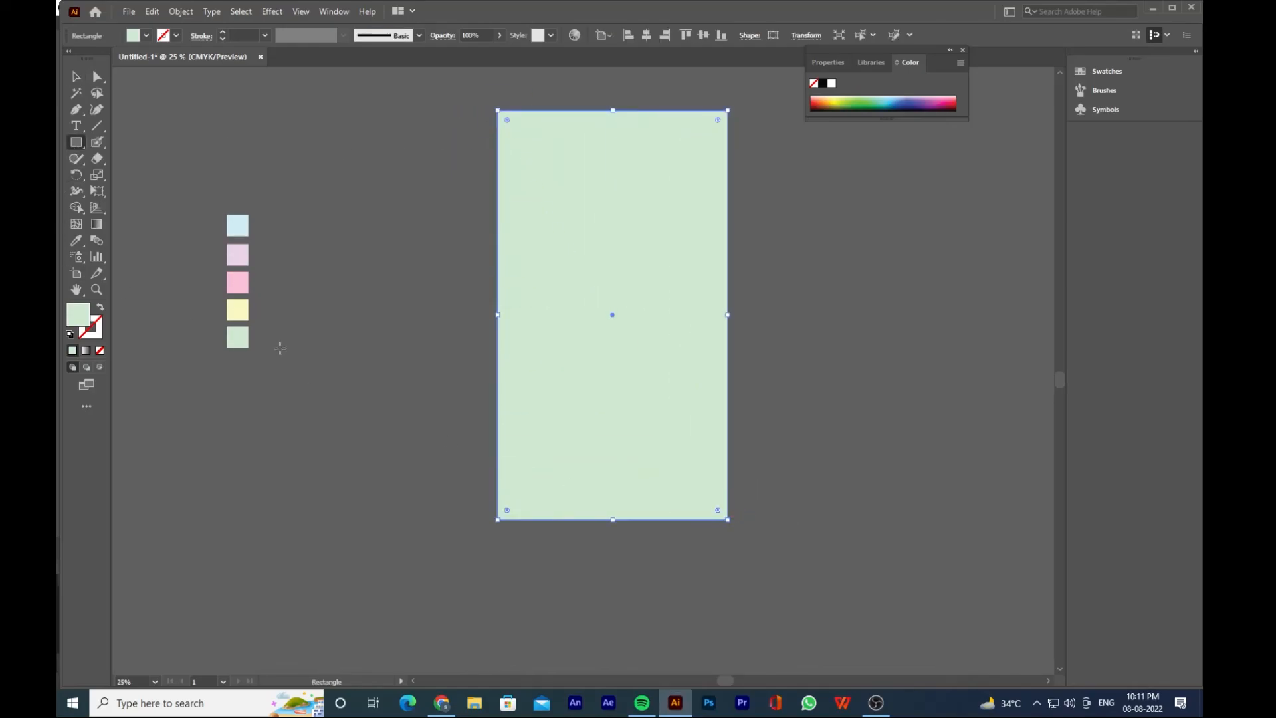
click(76, 240)
click(245, 309)
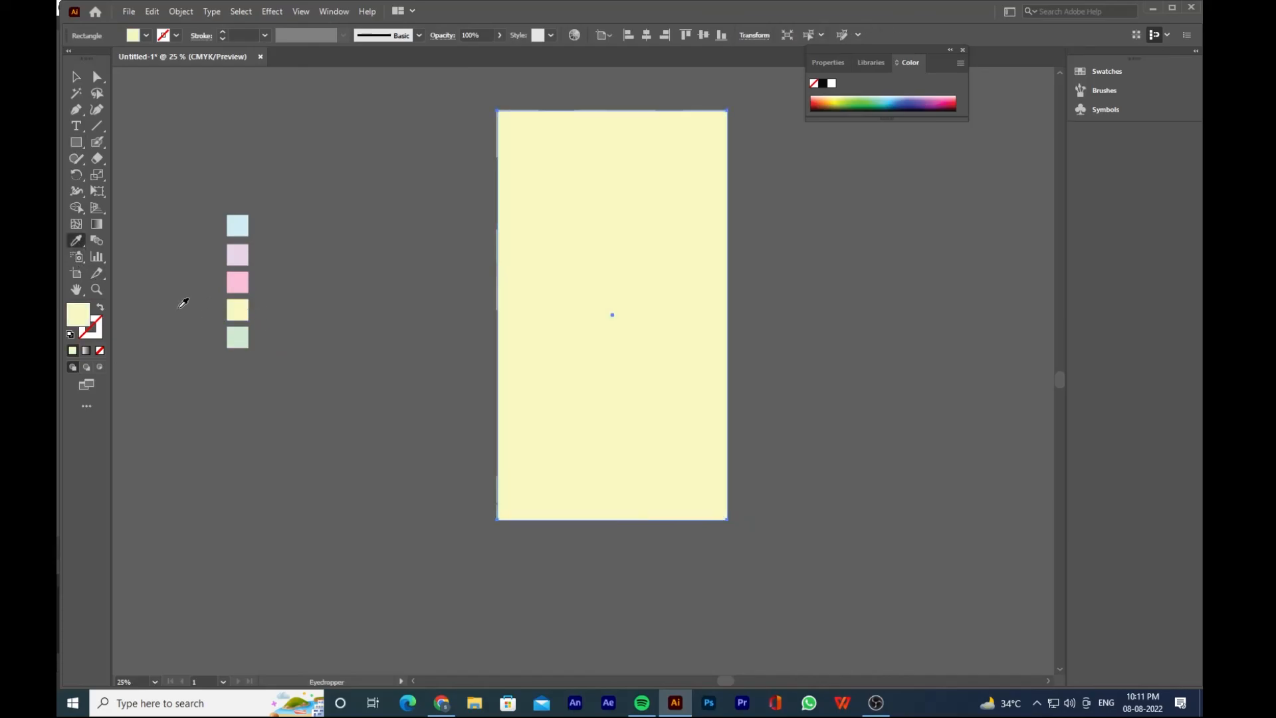
Lighten the artboard-sized rectangle's fill to the off-white colour FCFBF2
double_click(79, 314)
drag(760, 350, 741, 347)
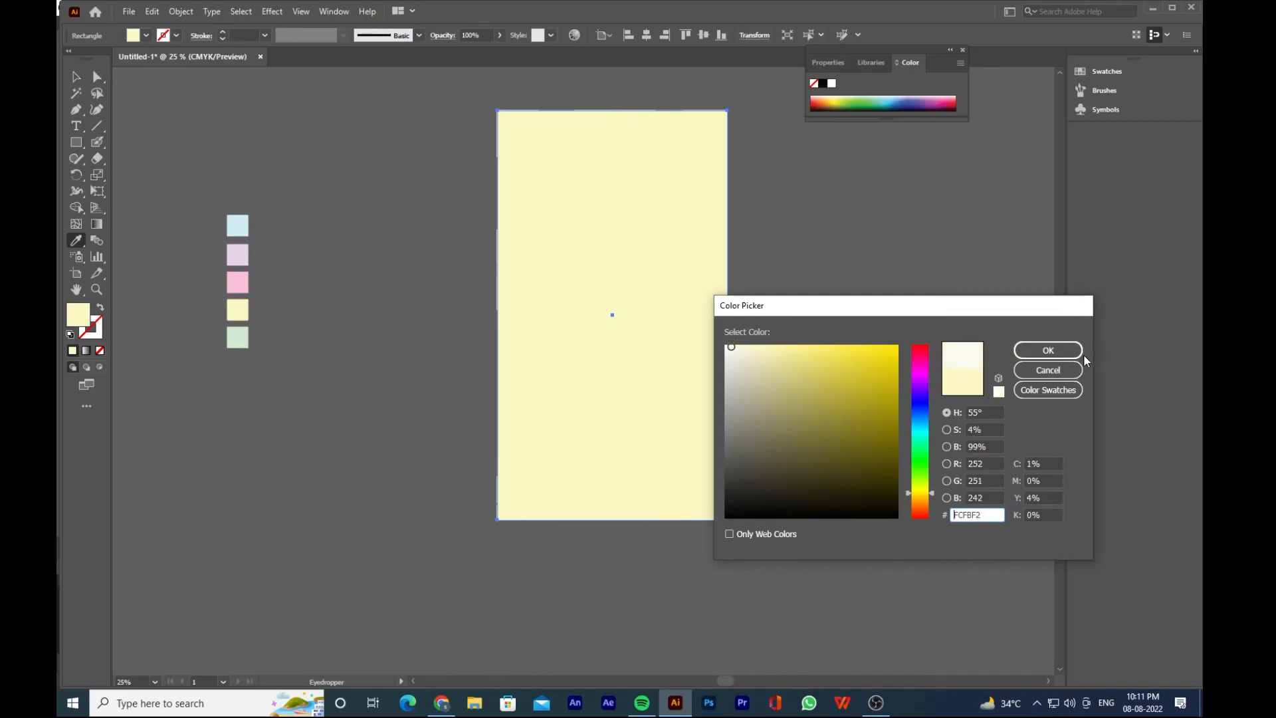
click(1048, 350)
Send the off-white rectangle to the back, behind the clipped artwork, as the background
click(75, 76)
right_click(578, 189)
mouse_move(628, 437)
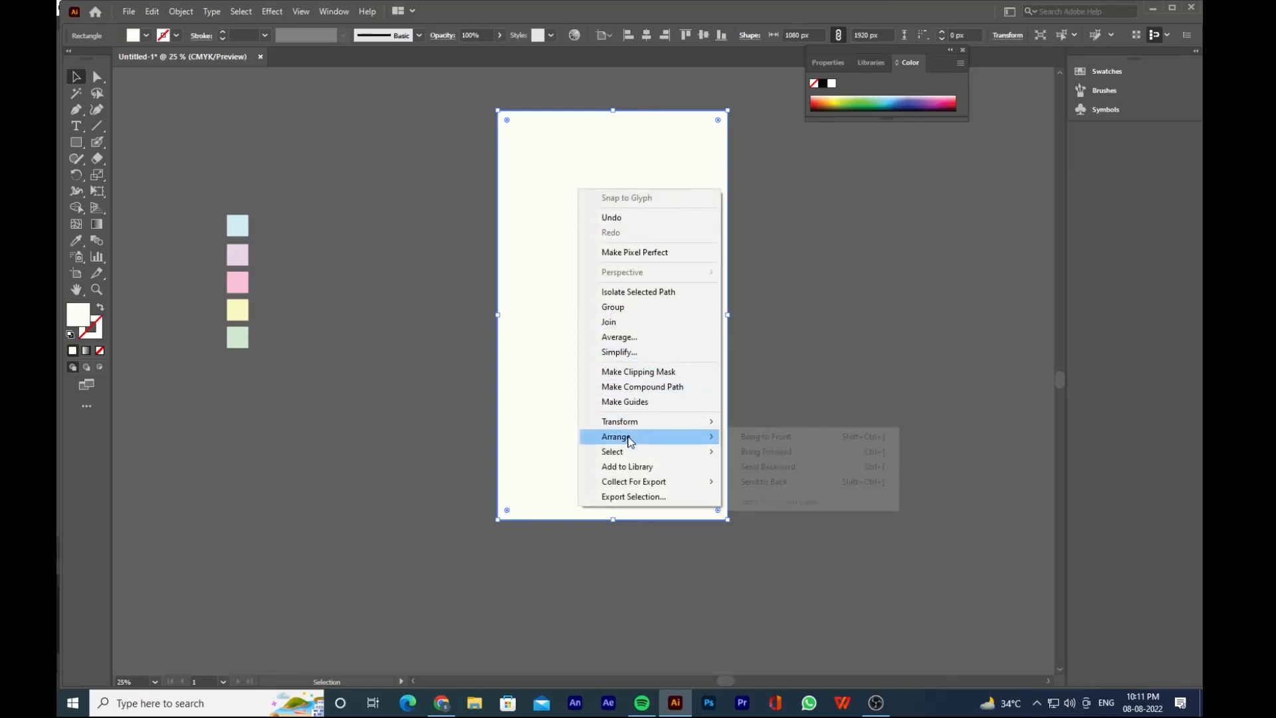
click(769, 485)
click(807, 360)
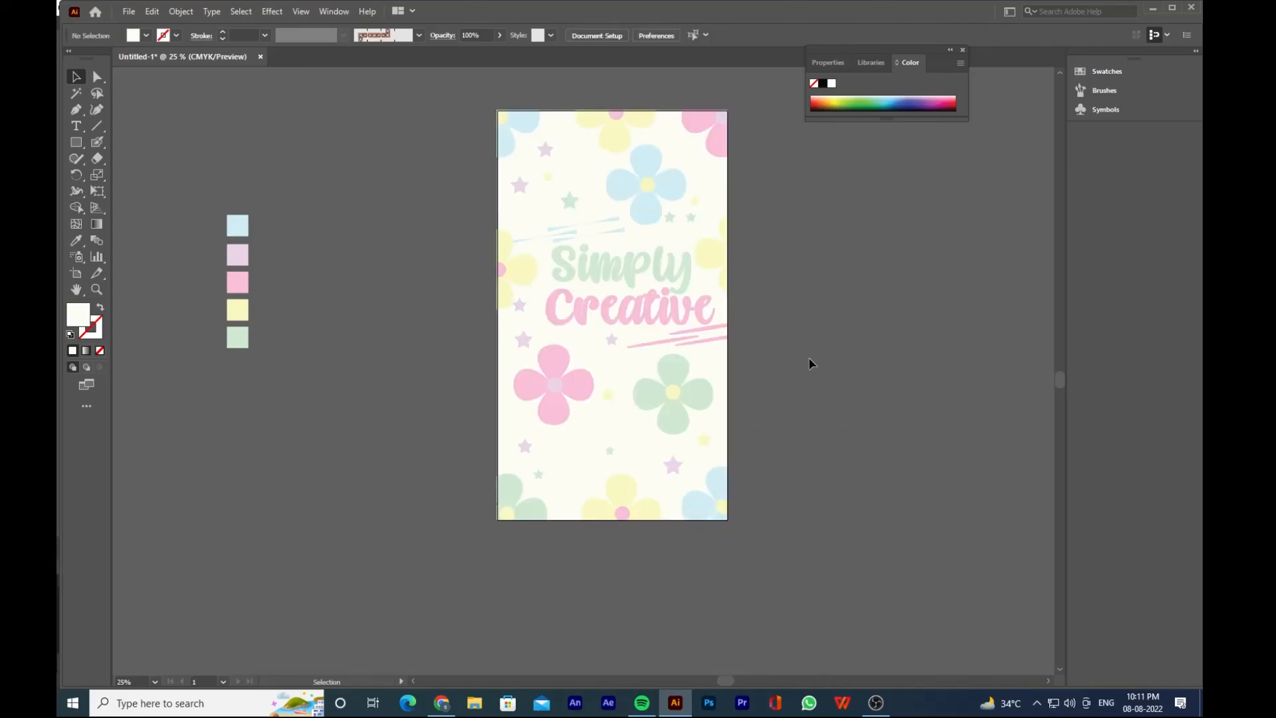